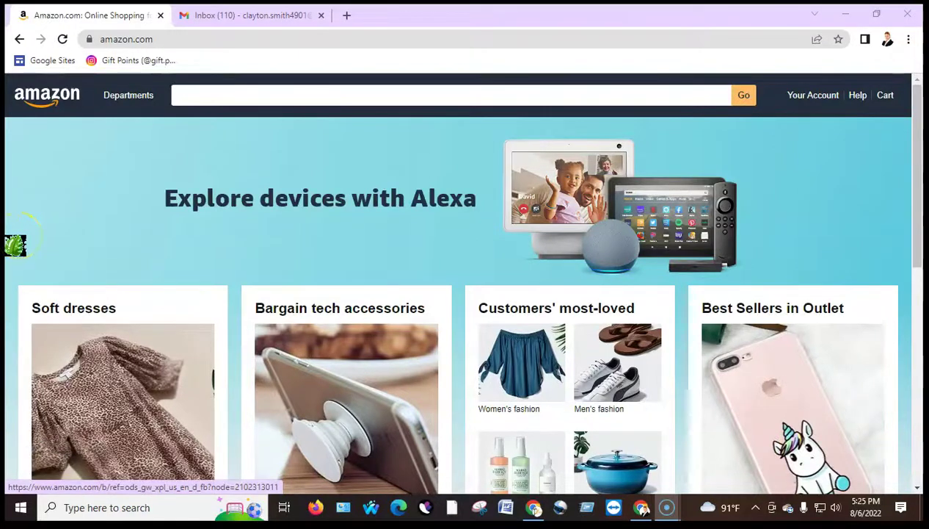
Scroll through the loaded Amazon homepage down to the footer's Make Money with Us links
scroll(37, 235, "down", 5)
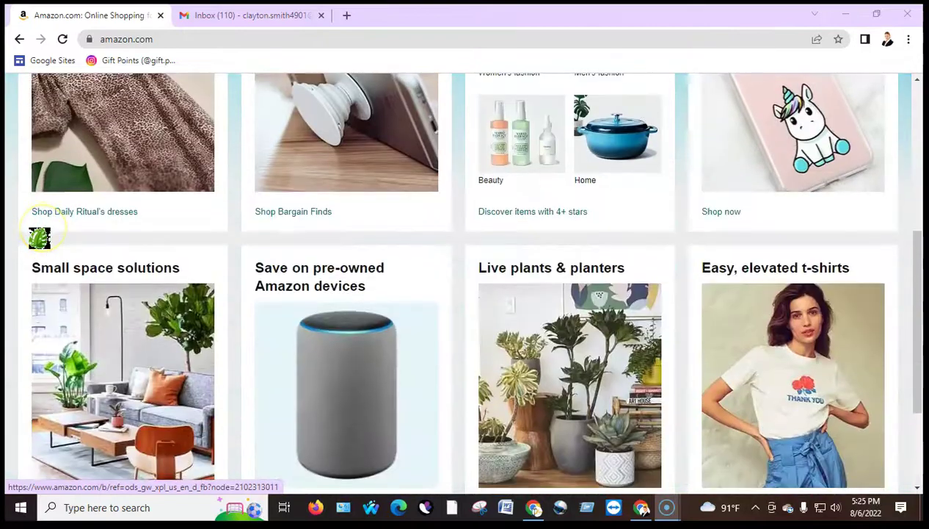
scroll(25, 253, "down", 3)
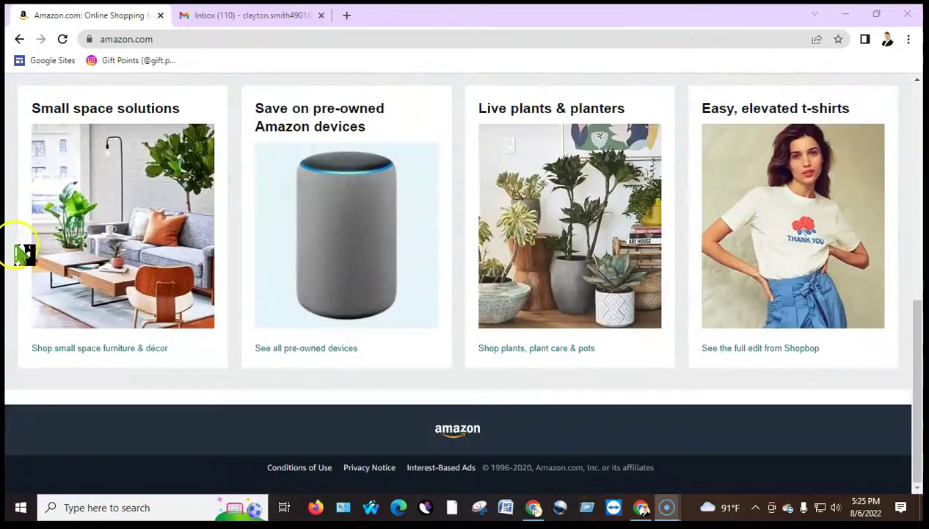
scroll(25, 304, "up", 4)
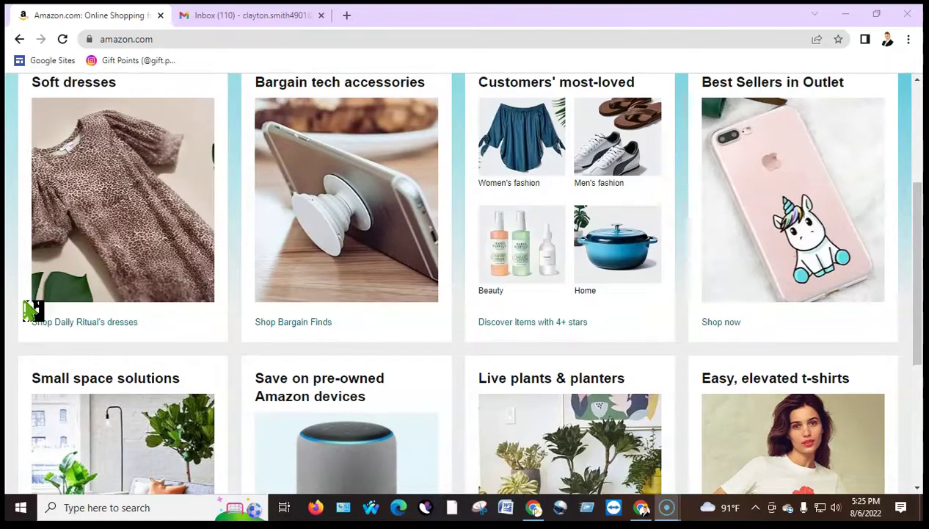
scroll(33, 311, "up", 3)
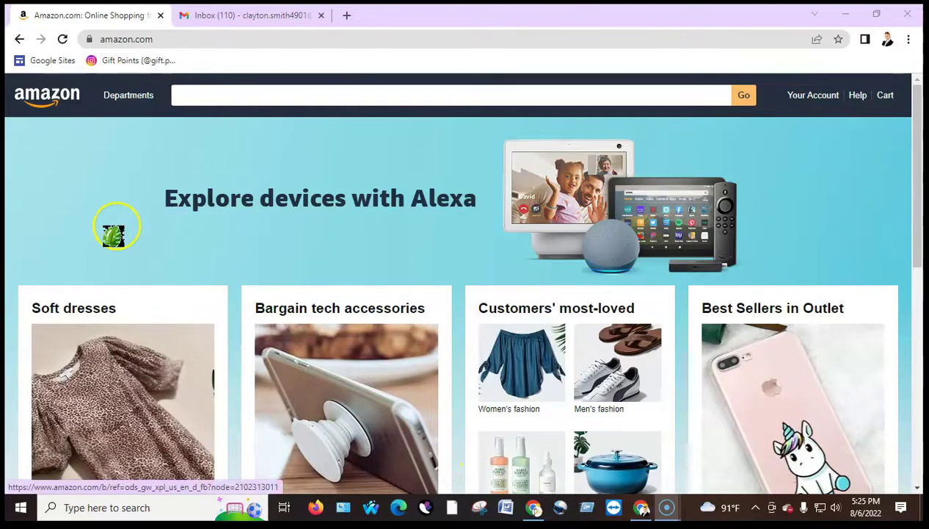
left_click_drag(917, 203, 910, 18)
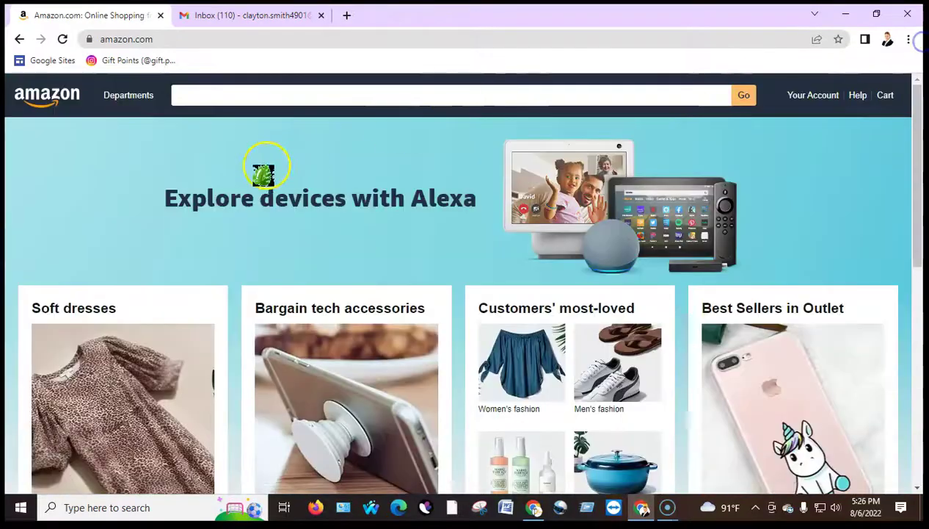
scroll(14, 156, "down", 5)
scroll(12, 153, "up", 3)
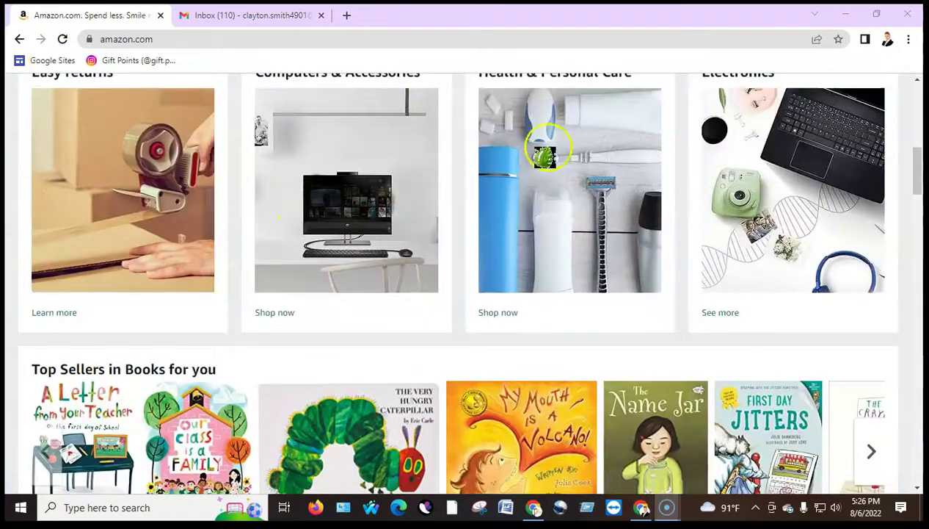
scroll(10, 275, "up", 7)
scroll(12, 276, "up", 1)
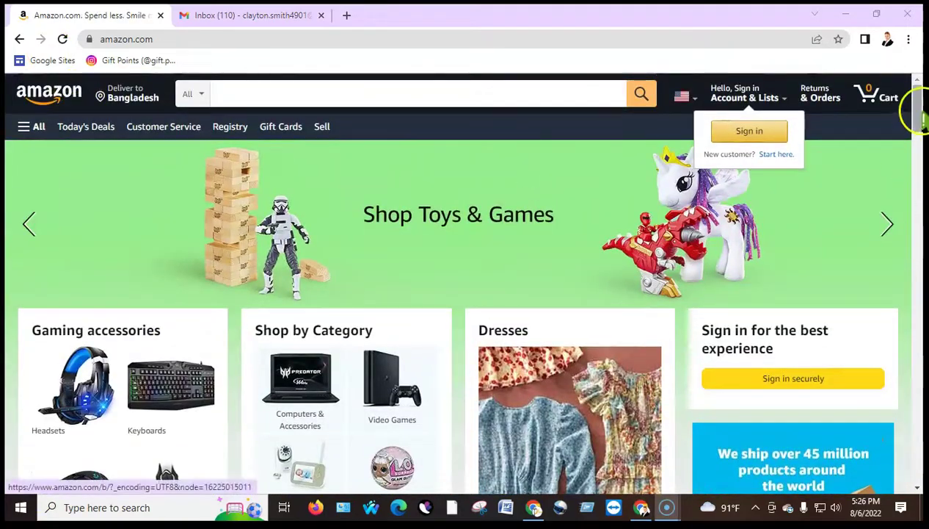
left_click_drag(917, 104, 920, 194)
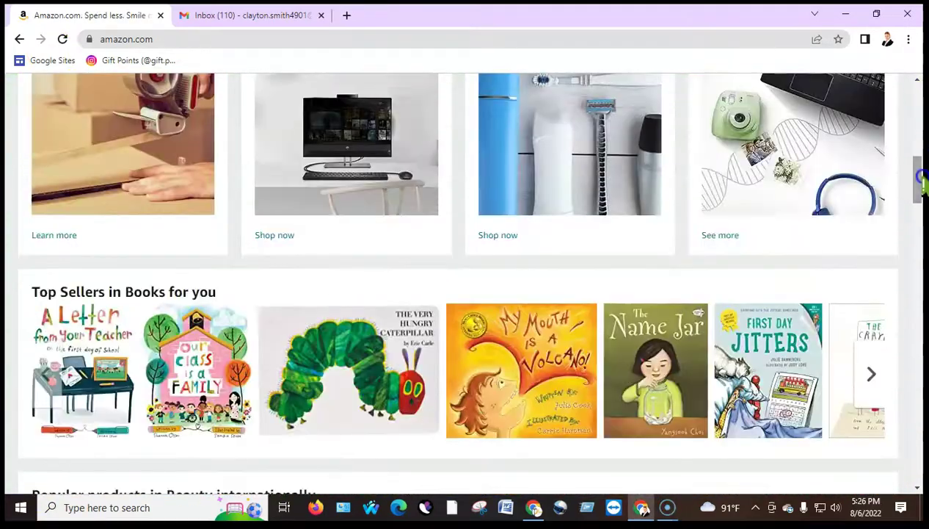
scroll(49, 187, "up", 2)
scroll(48, 187, "up", 5)
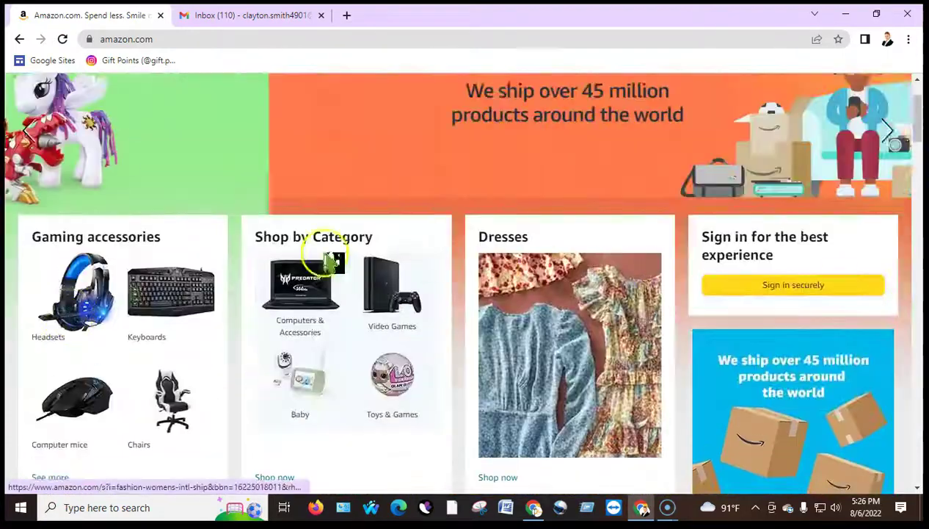
scroll(402, 316, "down", 1)
scroll(402, 316, "down", 4)
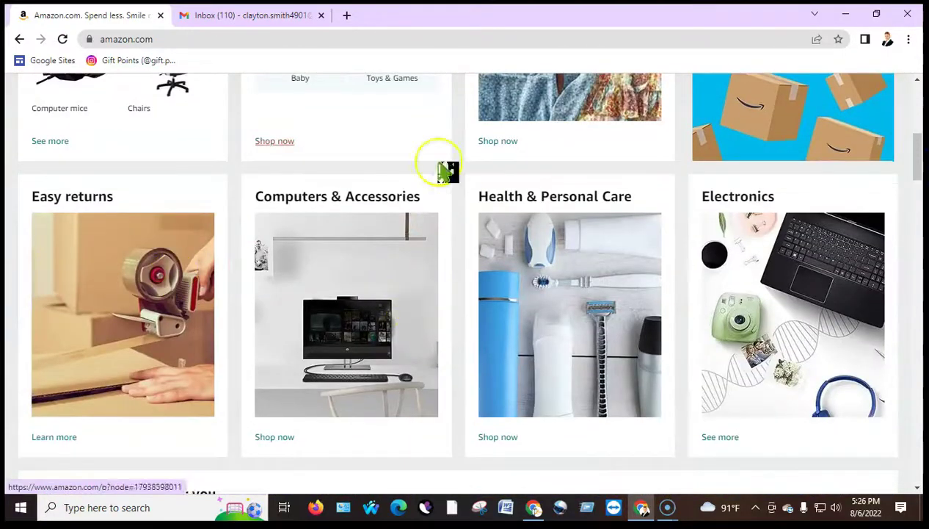
scroll(28, 266, "down", 14)
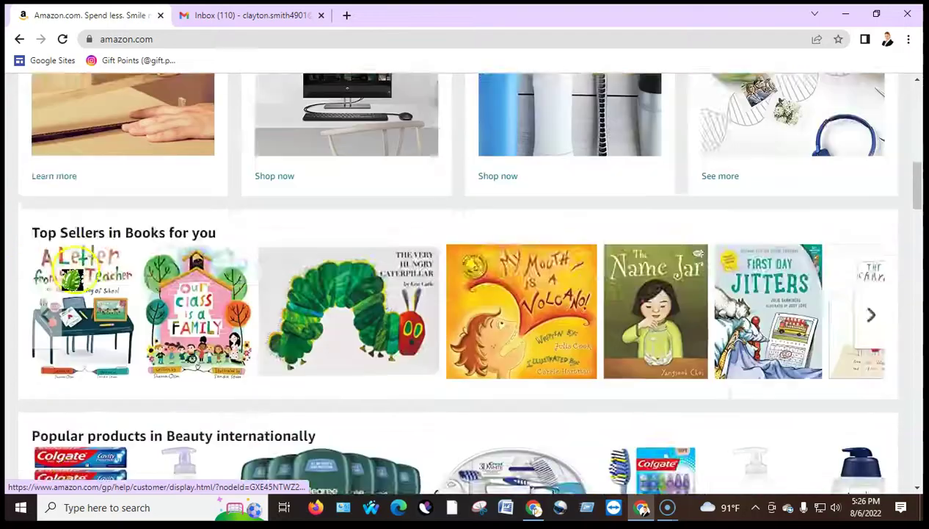
scroll(24, 296, "down", 5)
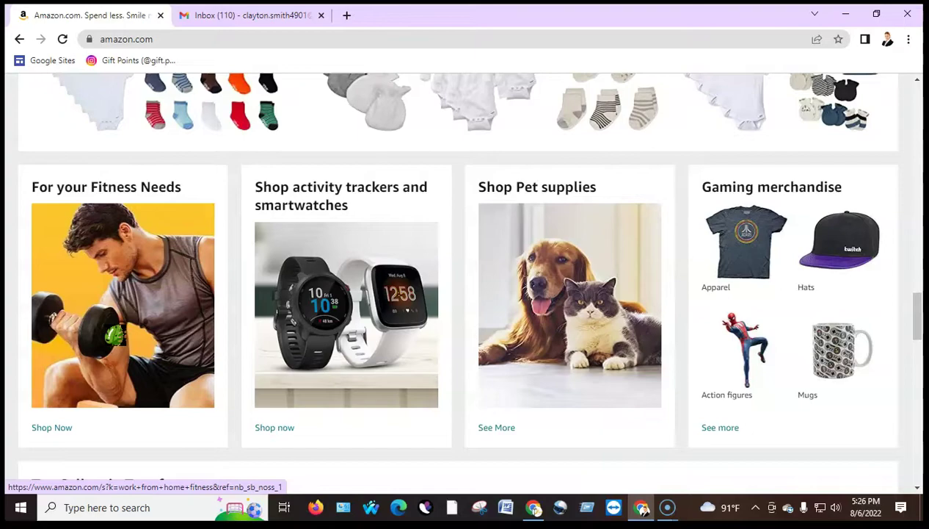
scroll(114, 335, "down", 20)
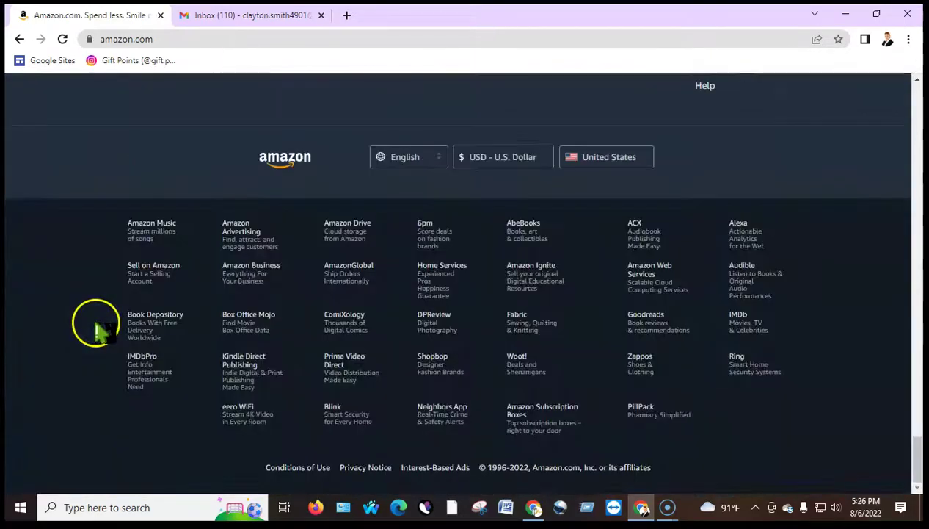
mouse_move(916, 457)
left_mouse_down()
mouse_move(922, 45)
mouse_move(921, 461)
mouse_move(922, 448)
left_mouse_up()
scroll(270, 395, "up", 2)
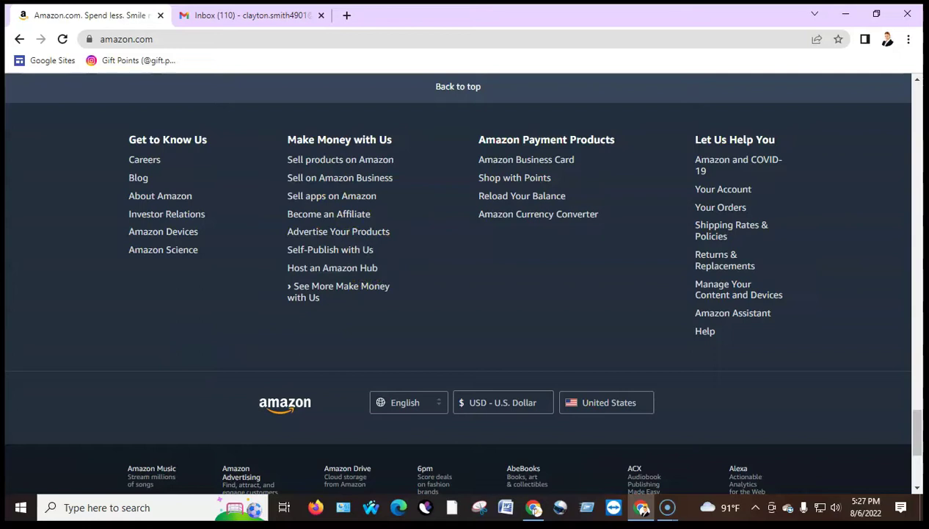
Follow 'Become an Affiliate' under Make Money with Us in the footer
left_click(644, 509)
left_click_drag(267, 205, 425, 230)
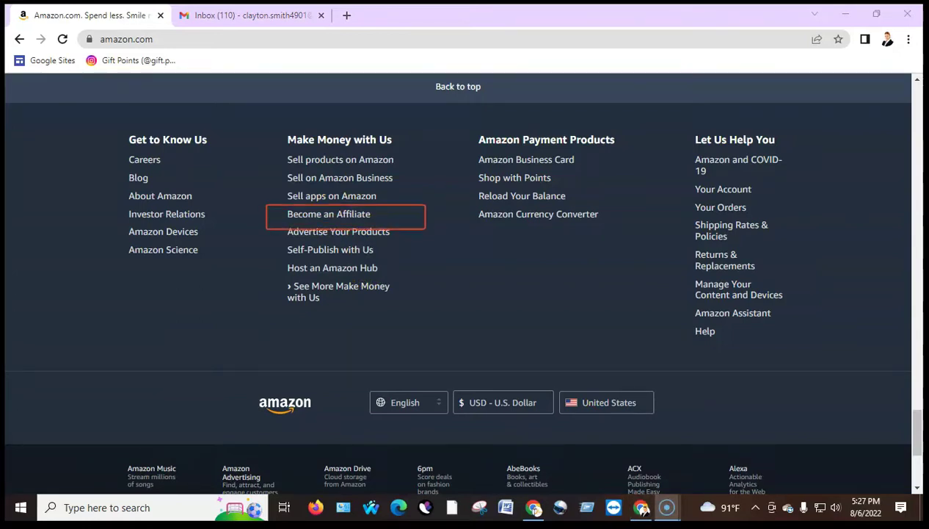
left_click(336, 214)
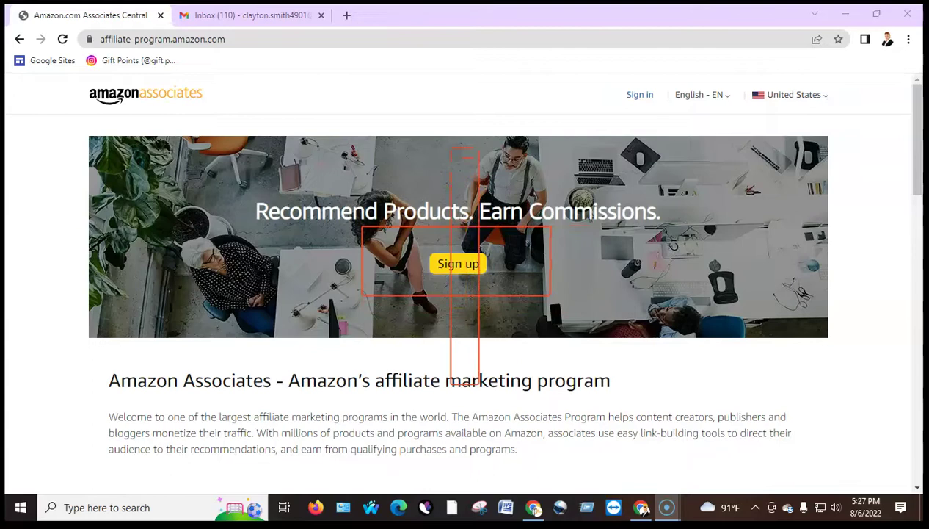
Start the Amazon Associates sign-up with the yellow 'Sign up' button
scroll(279, 244, "down", 15)
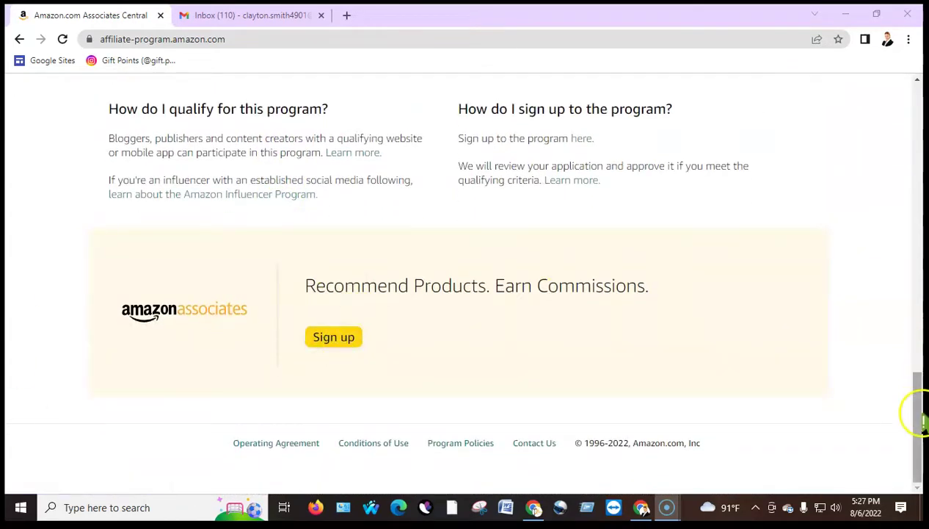
left_click_drag(922, 418, 914, 103)
left_click(450, 265)
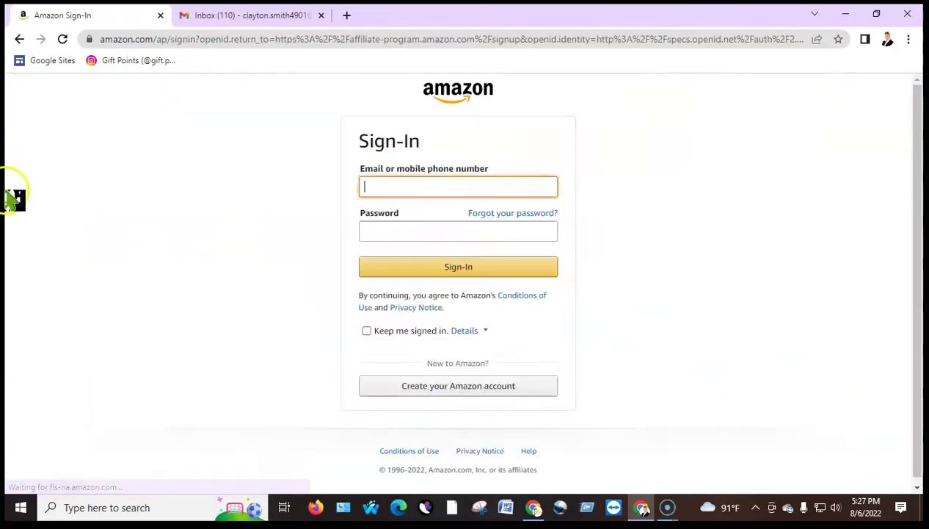
Choose 'Create your Amazon account' on the Sign-In page
left_click(667, 507)
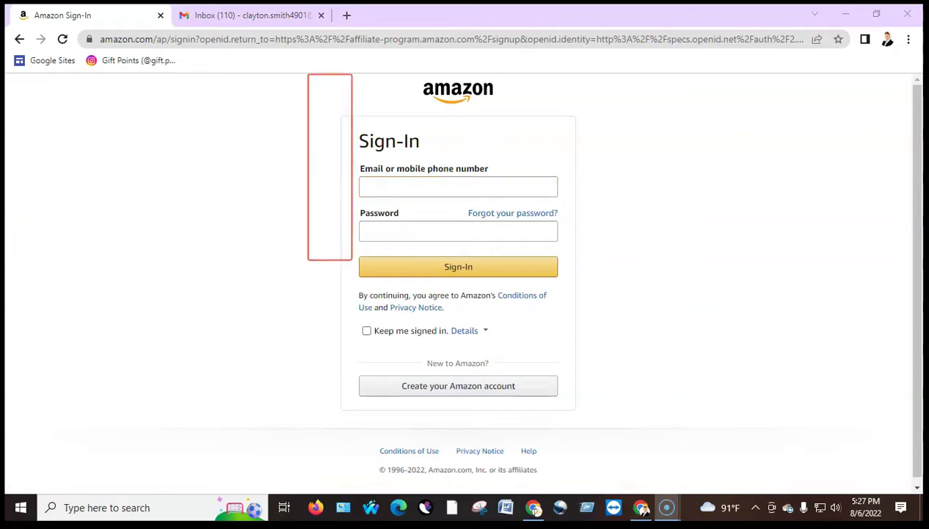
left_click_drag(352, 259, 630, 415)
left_click_drag(340, 163, 611, 202)
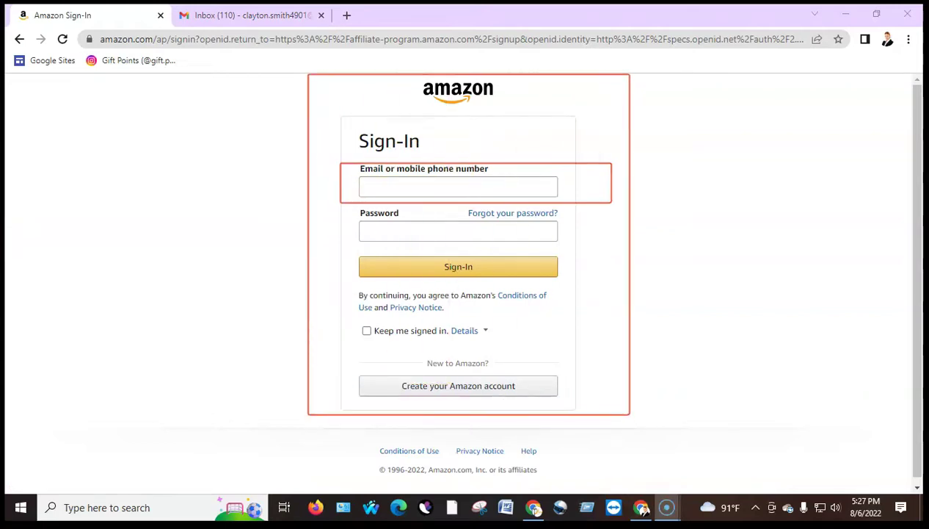
left_click_drag(334, 215, 609, 245)
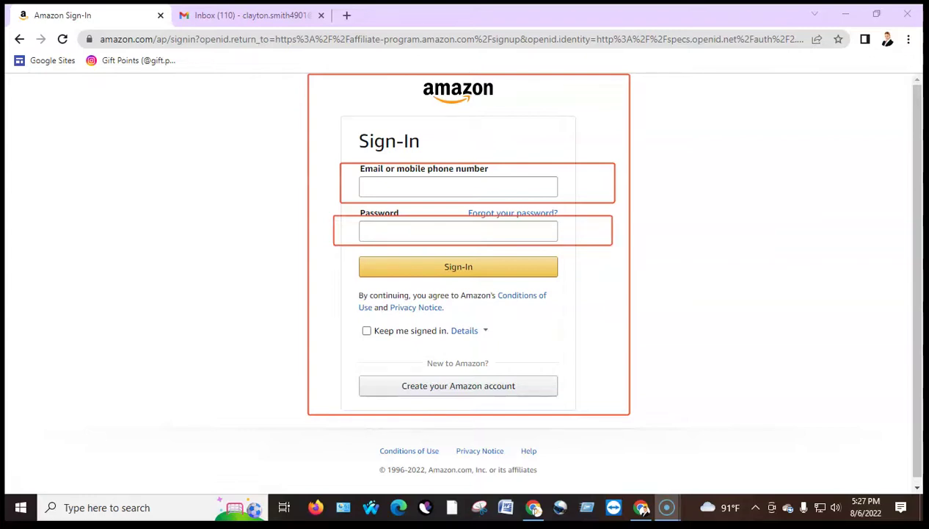
mouse_move(320, 354)
left_mouse_down()
mouse_move(377, 380)
mouse_move(563, 404)
left_mouse_up()
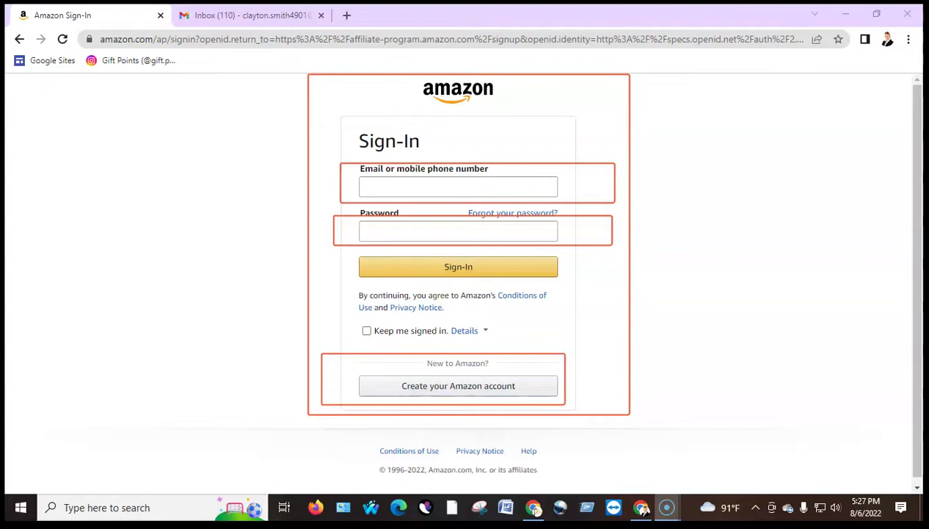
left_click(458, 387)
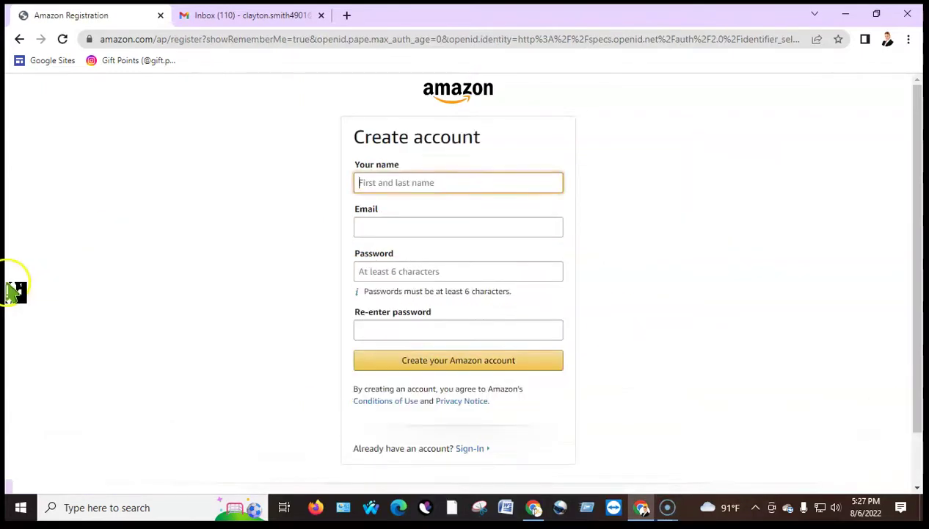
Fill in the account holder's full name in the 'Your name' field
scroll(197, 280, "down", 1)
scroll(196, 280, "up", 1)
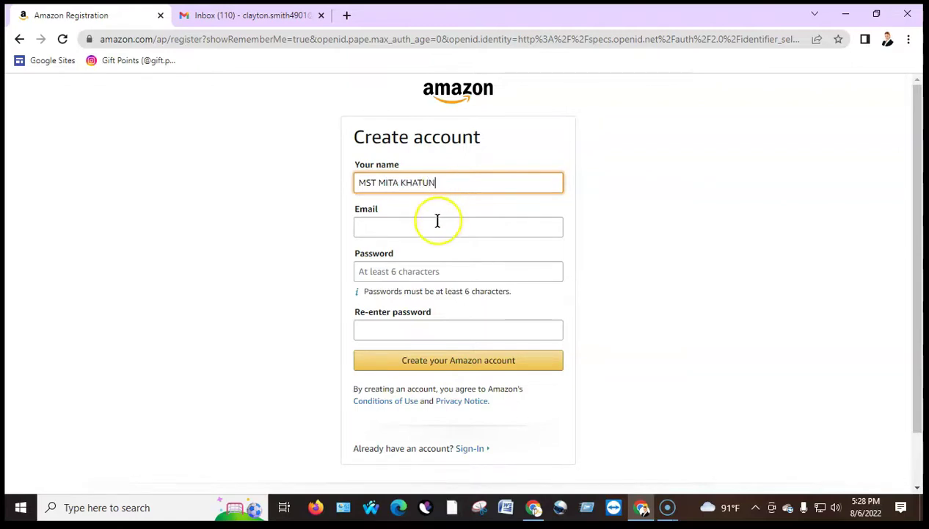
left_click(426, 220)
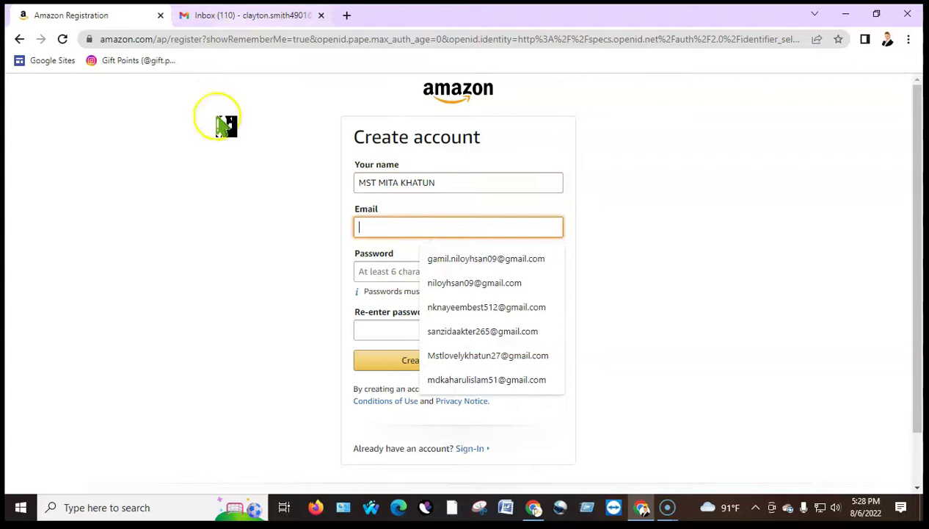
Copy the Gmail account's email address from the Google account popup
left_click(217, 15)
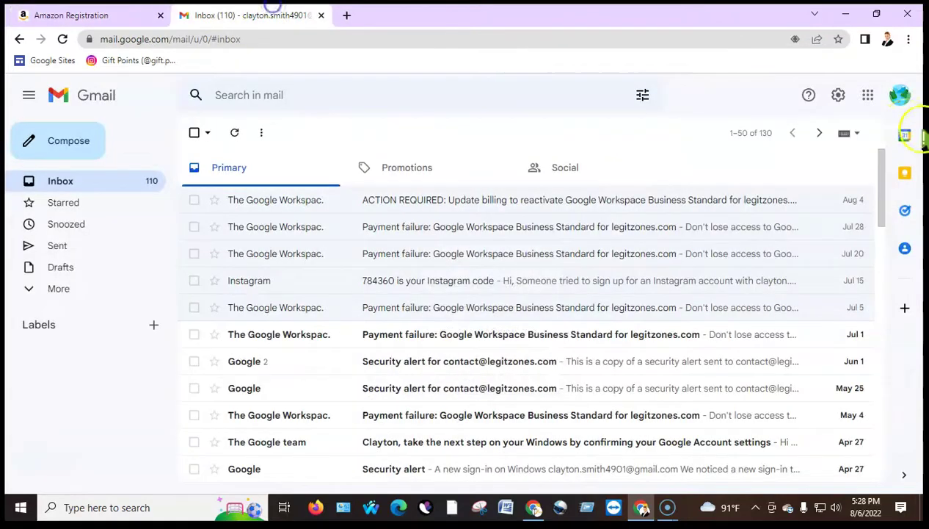
left_click(900, 95)
triple_click(828, 213)
right_click(828, 214)
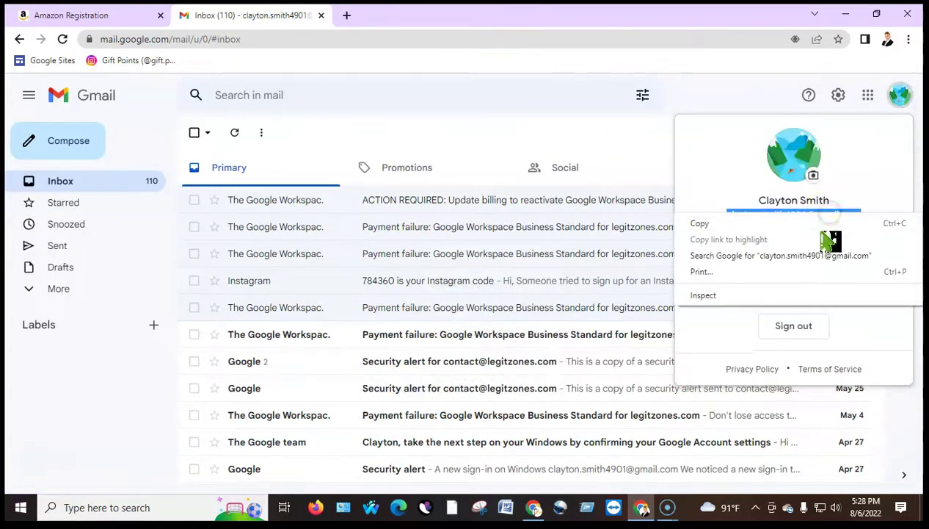
left_click(789, 222)
key("ctrl+Page_Up")
left_click(403, 228)
Paste the copied Gmail address into the registration form's email field
left_click(408, 225)
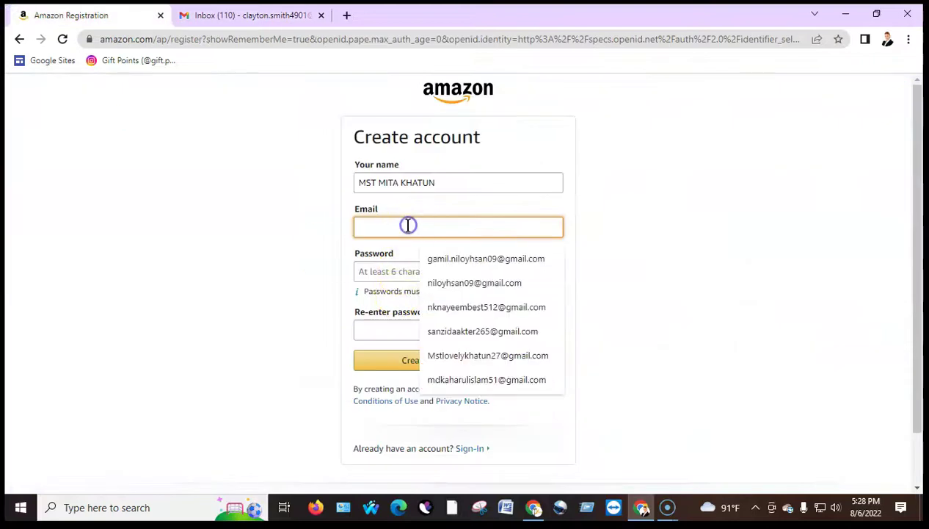
right_click(408, 225)
left_click(408, 225)
right_click(408, 225)
left_click(408, 225)
right_click(409, 225)
left_click(402, 218)
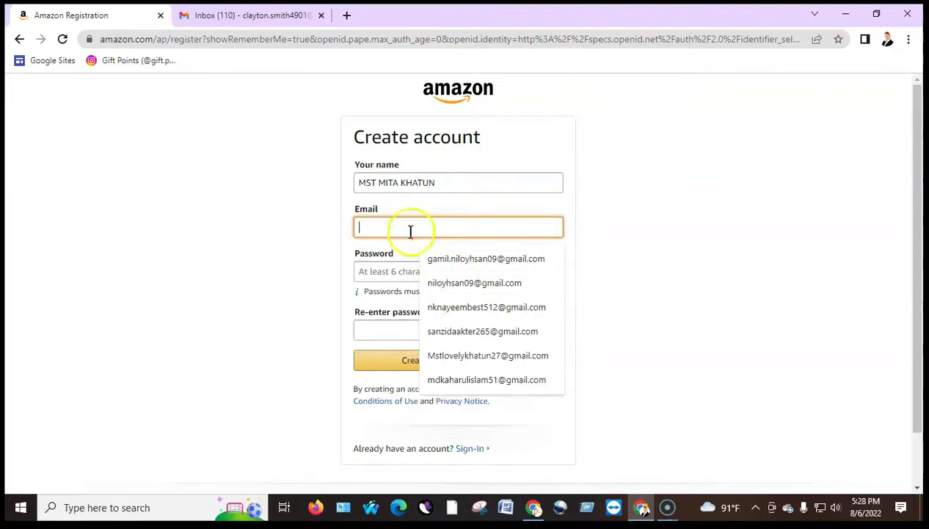
right_click(411, 232)
left_click(455, 339)
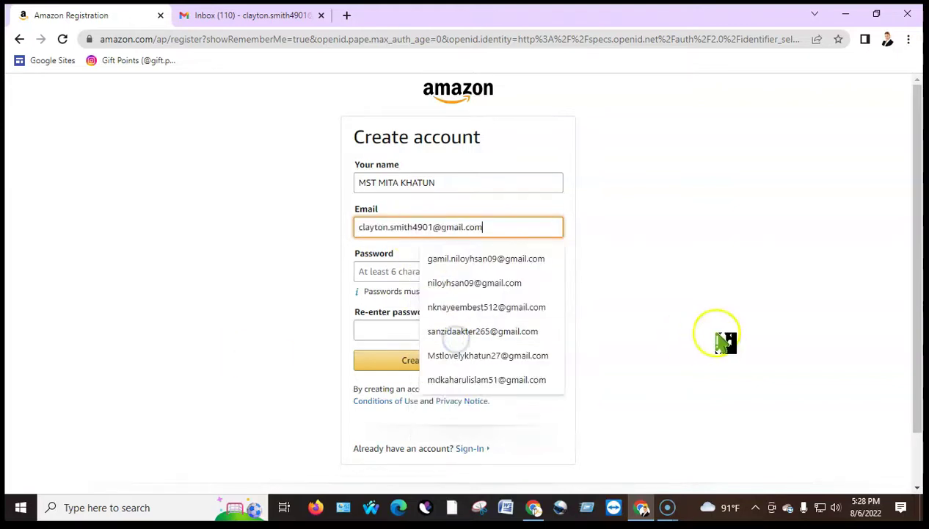
Enter the account password and confirm it in Re-enter password
left_click(430, 271)
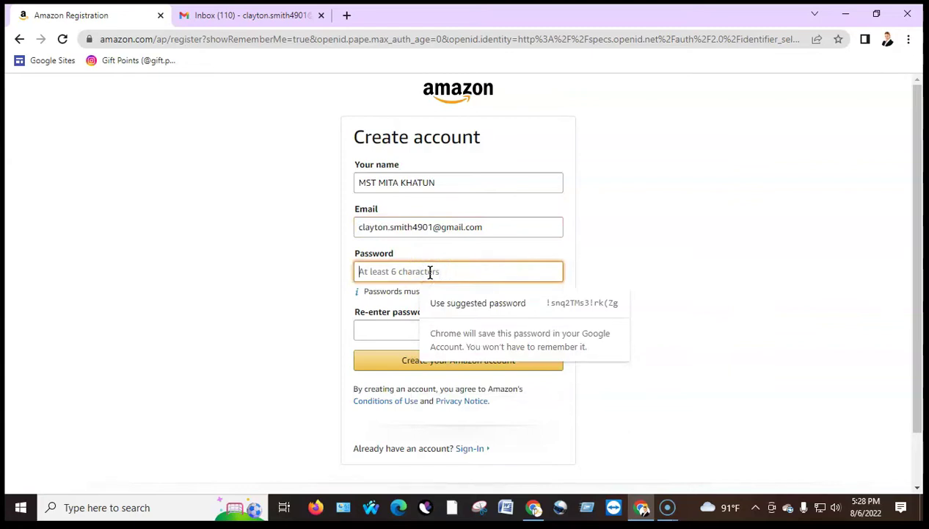
left_click(445, 272)
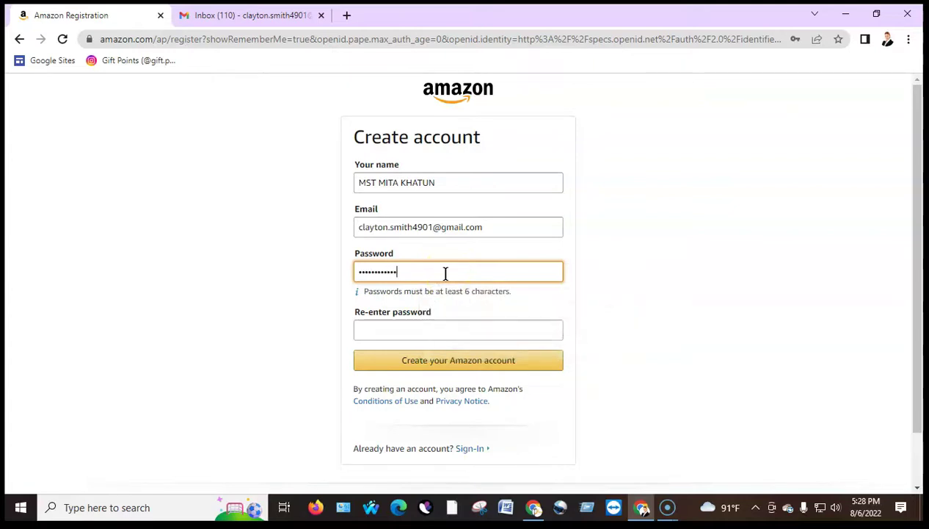
left_click(450, 329)
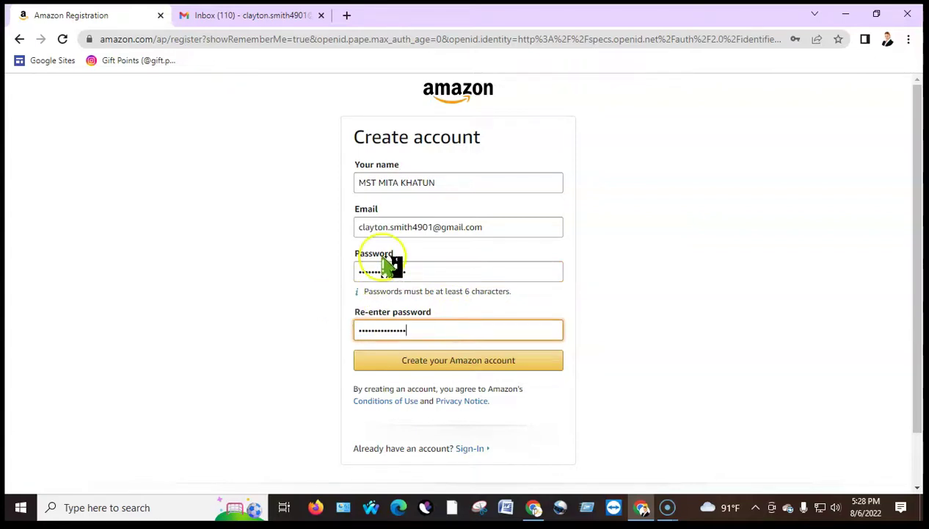
Review the entered name and email, then submit the registration
left_click(449, 183)
left_click_drag(449, 183, 352, 181)
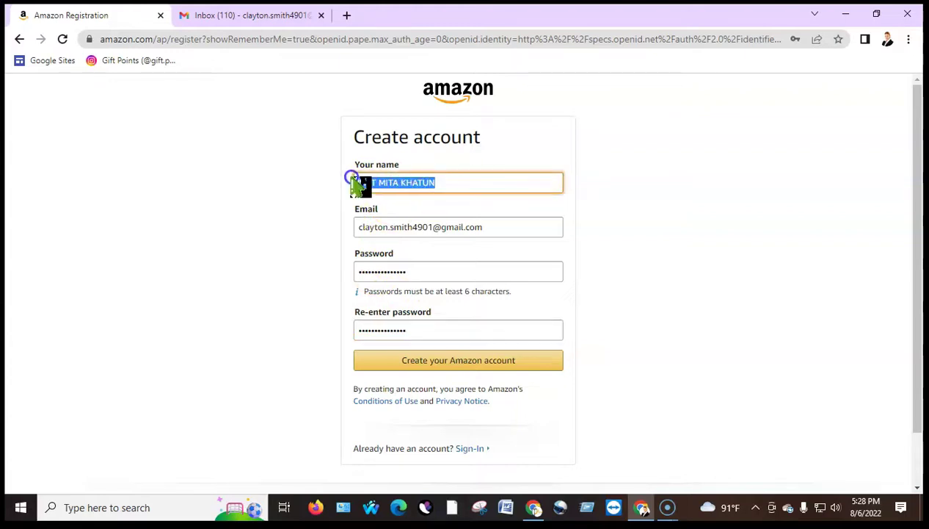
left_click_drag(491, 229, 349, 232)
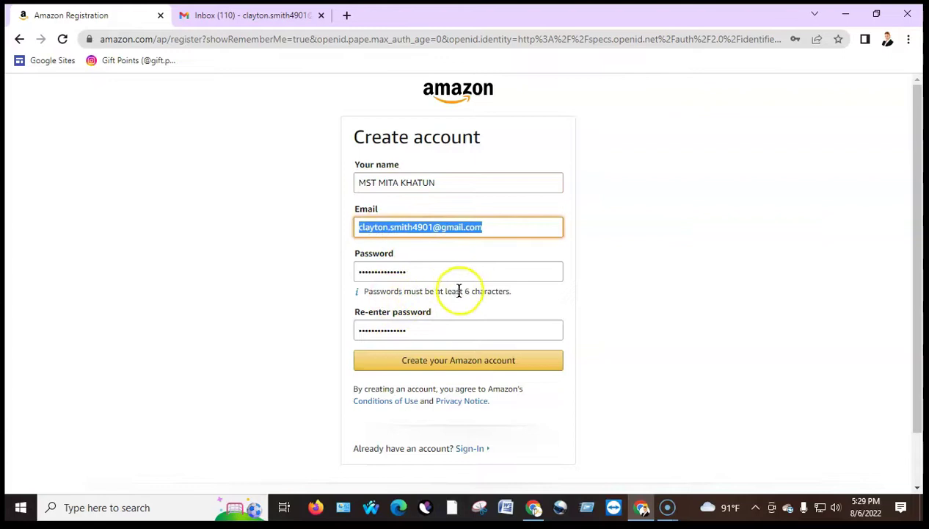
left_click(432, 357)
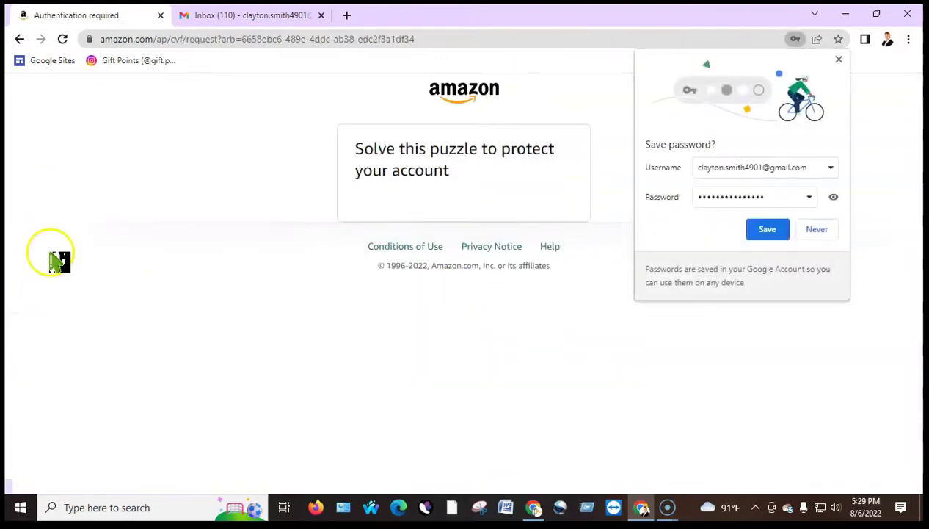
Dismiss the save-password offer and pick the spiral galaxy in every puzzle round
left_click(779, 230)
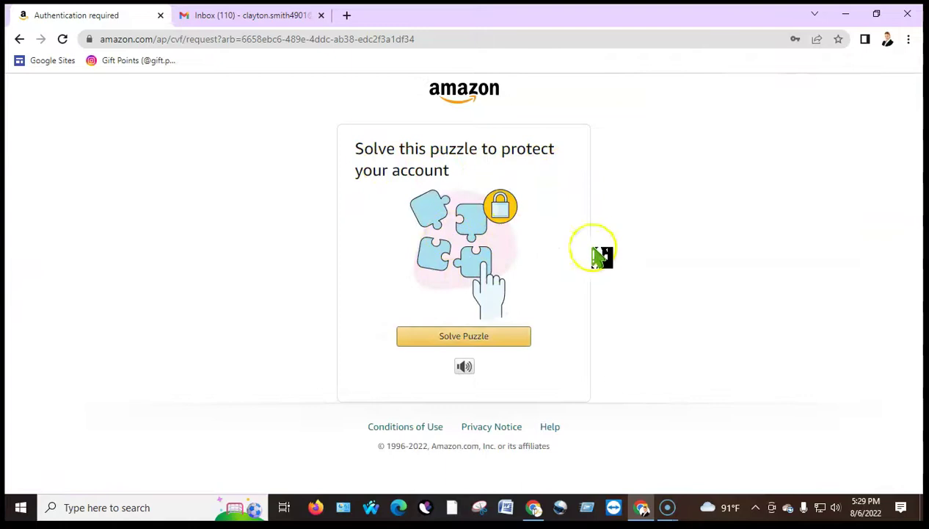
left_click(474, 342)
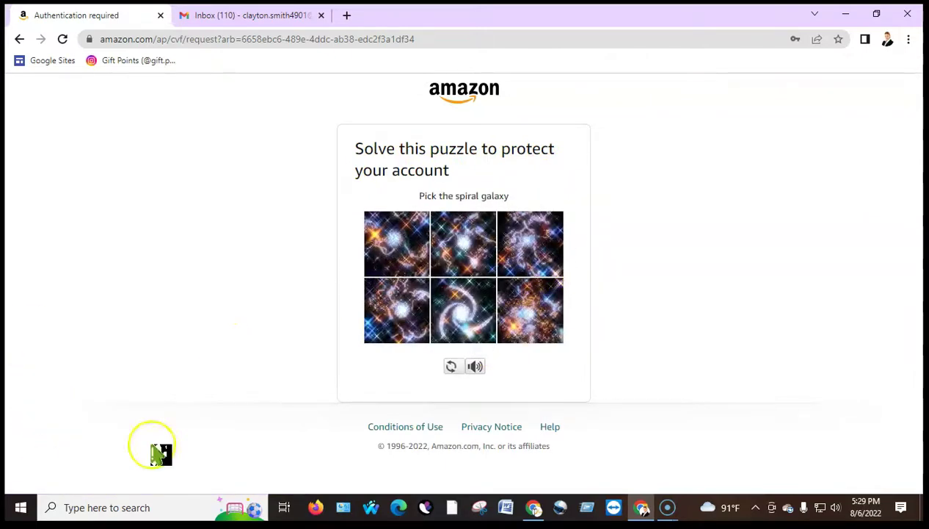
left_click(451, 367)
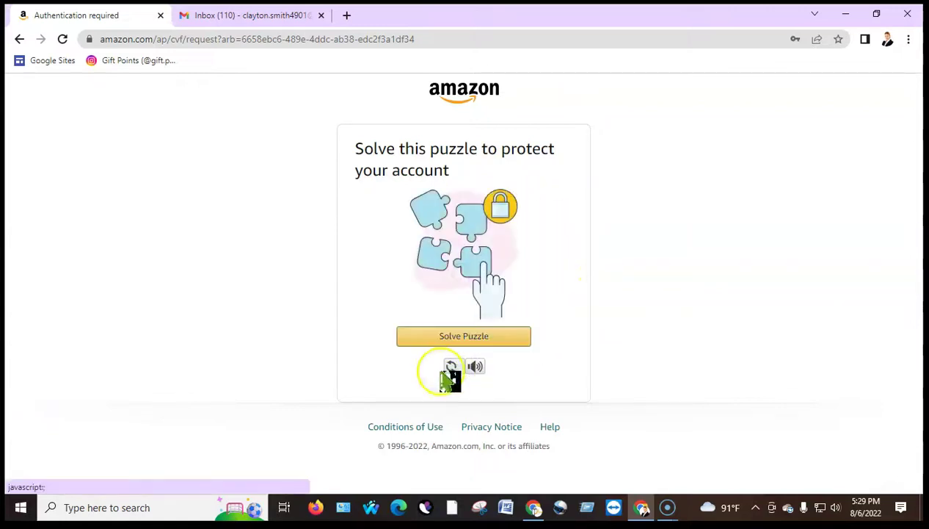
left_click(447, 341)
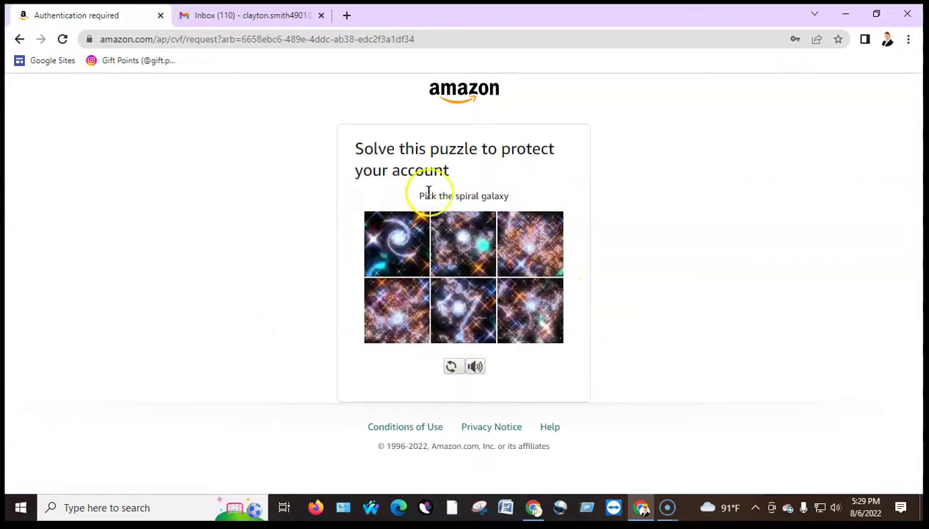
left_click(406, 255)
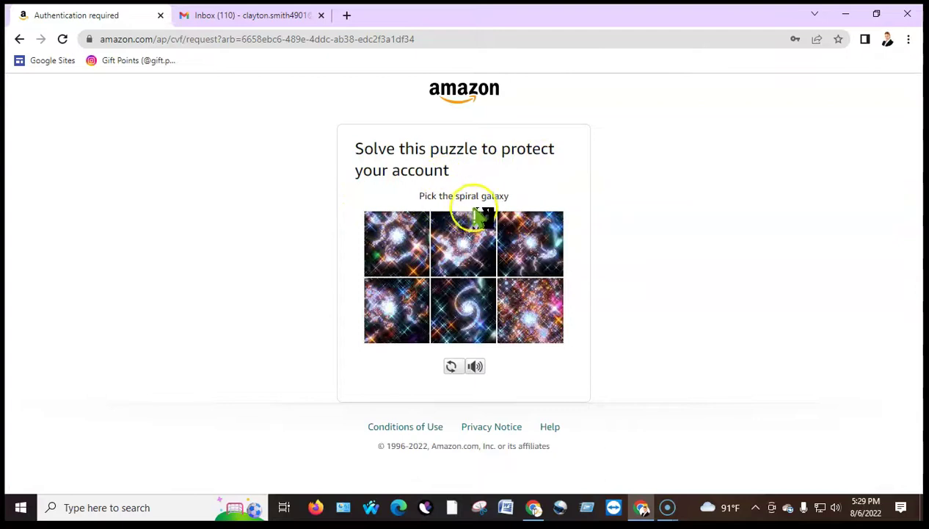
left_click(477, 312)
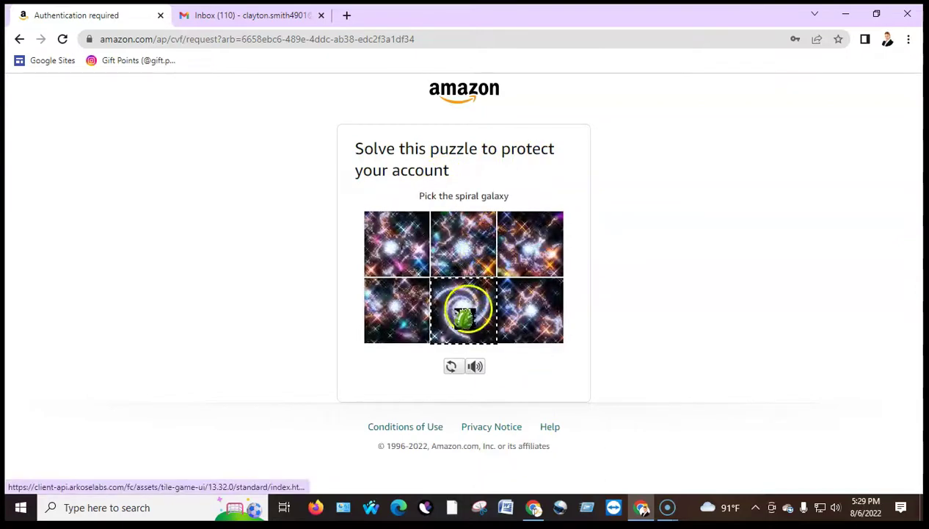
left_click(469, 314)
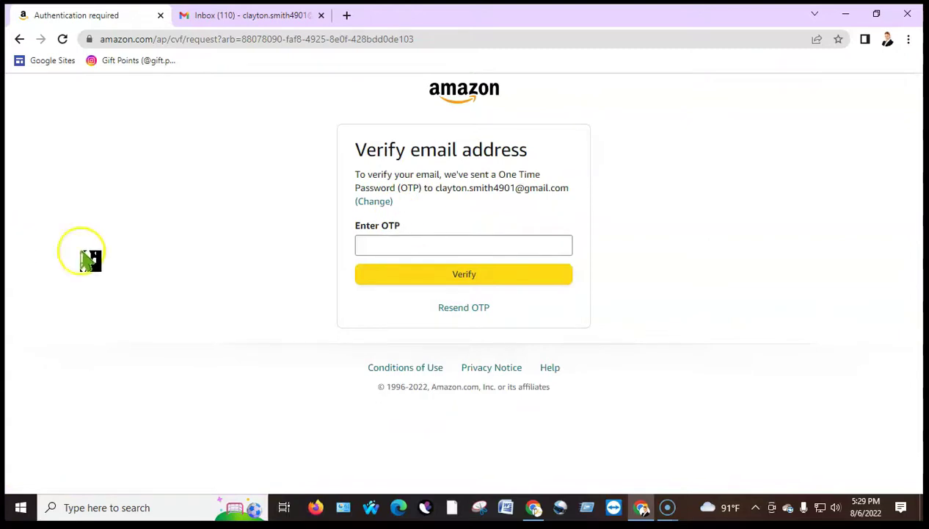
Copy the OTP from the 'Verify your new Amazon account' email into Amazon's code field
left_click(250, 15)
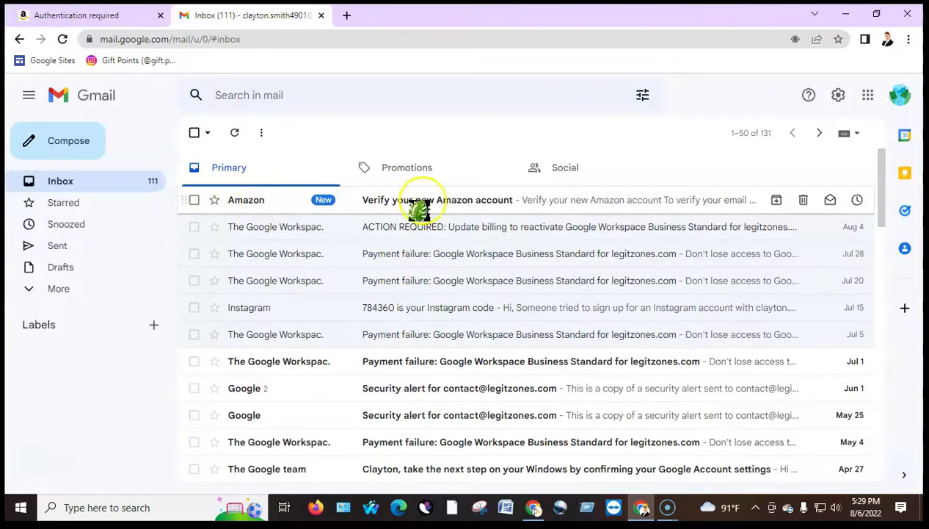
left_click(425, 204)
left_click_drag(420, 357, 380, 354)
right_click(380, 354)
left_click(420, 359)
left_click(370, 250)
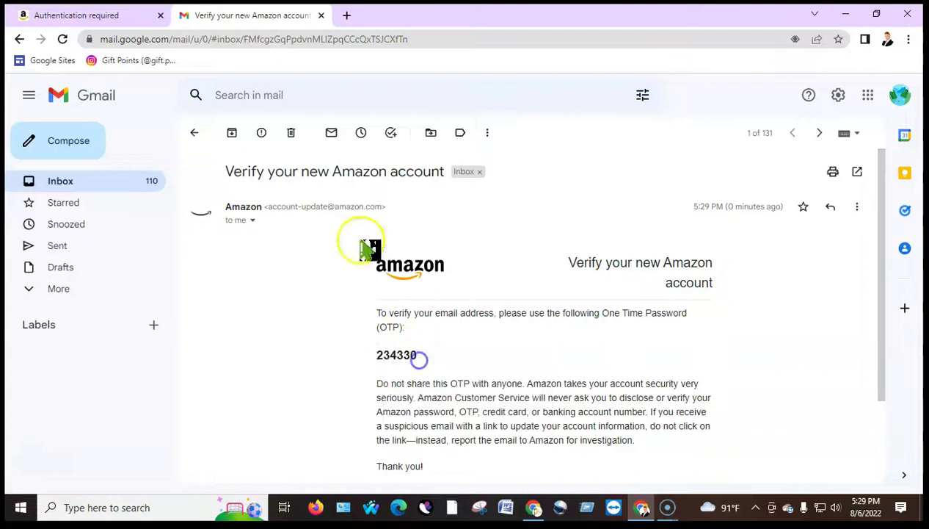
left_click(83, 13)
right_click(510, 245)
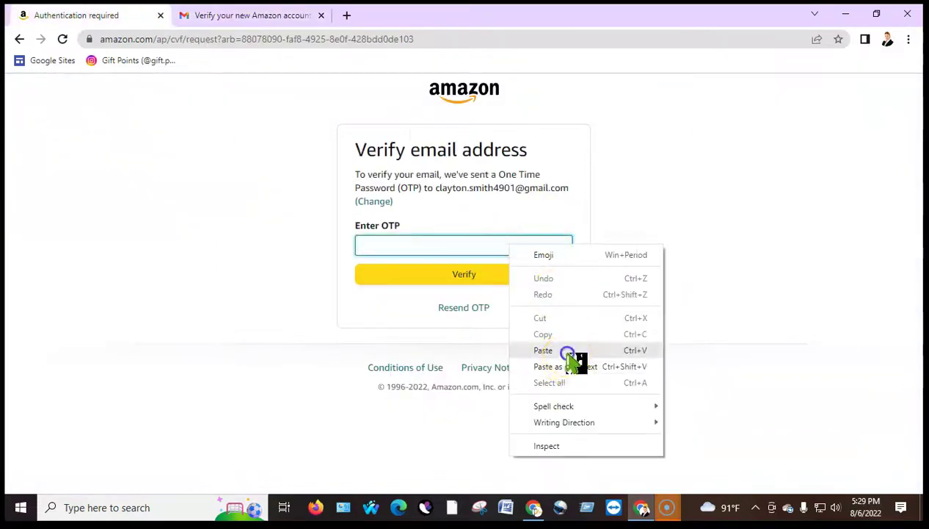
left_click(544, 350)
Replace the pasted text with just the OTP number and verify the email
left_click(243, 14)
double_click(397, 355)
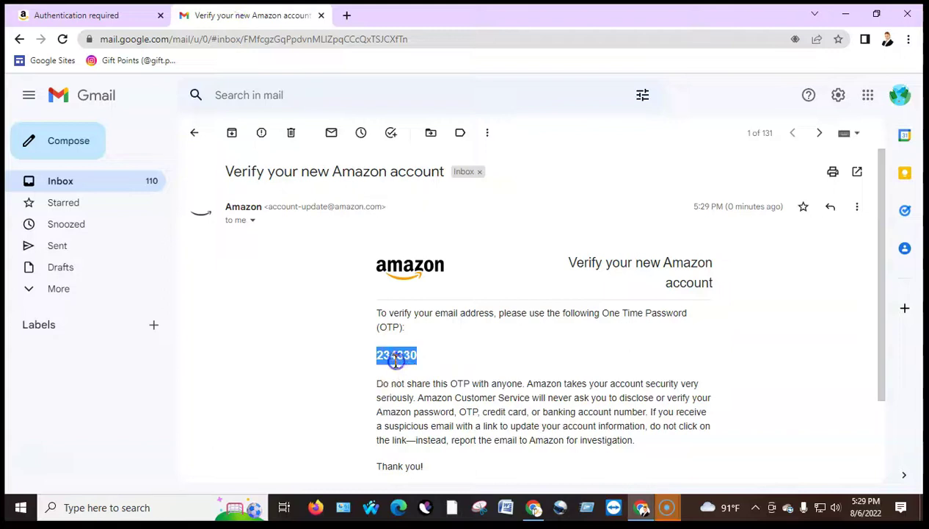
right_click(396, 360)
left_click(435, 371)
left_click(44, 13)
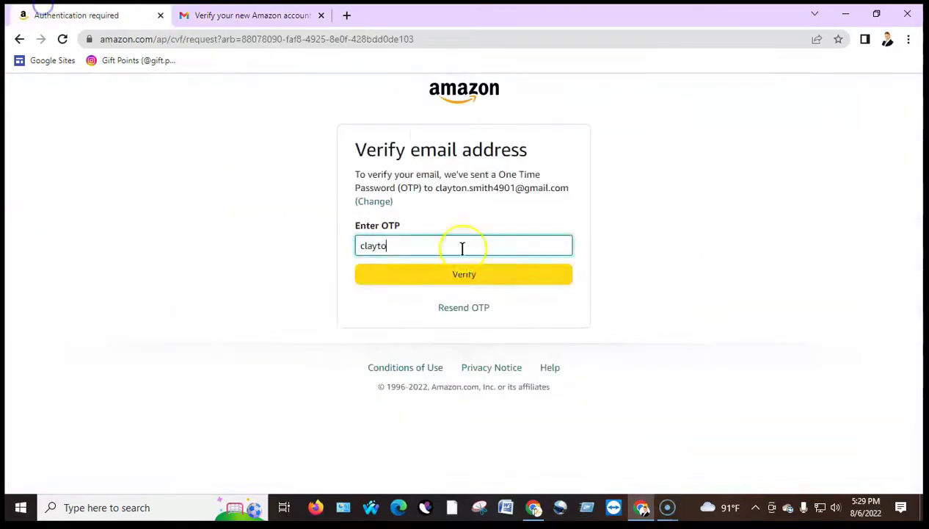
right_click(464, 243)
left_click(523, 311)
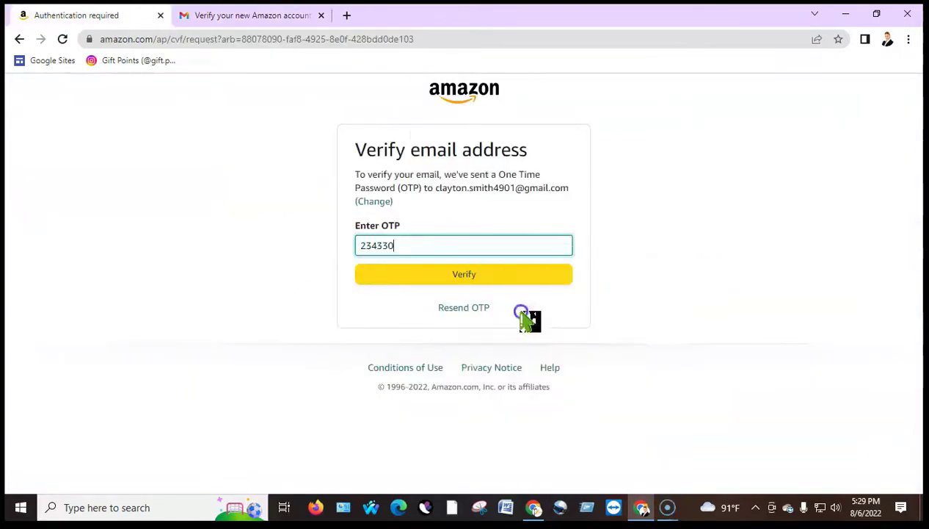
left_click(464, 275)
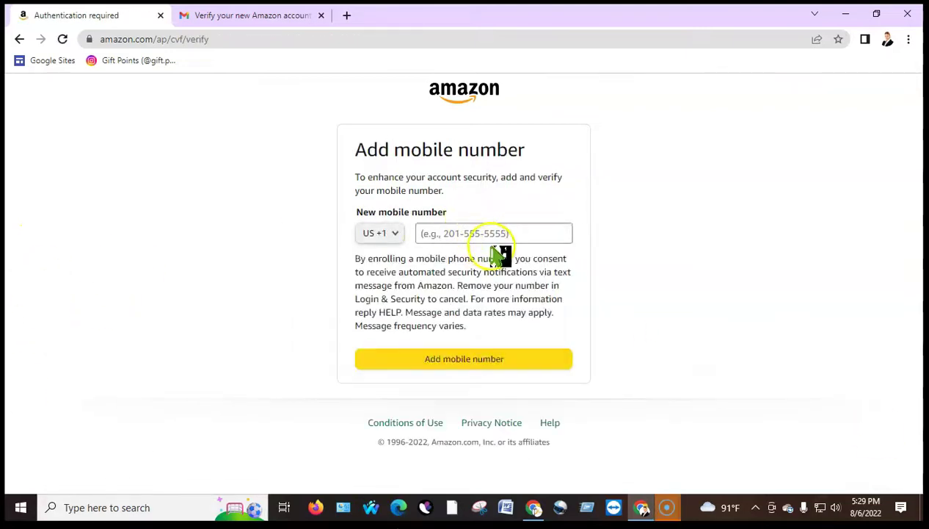
Select Bangladesh +880 as the country code, enter the mobile number and submit it
left_click(387, 235)
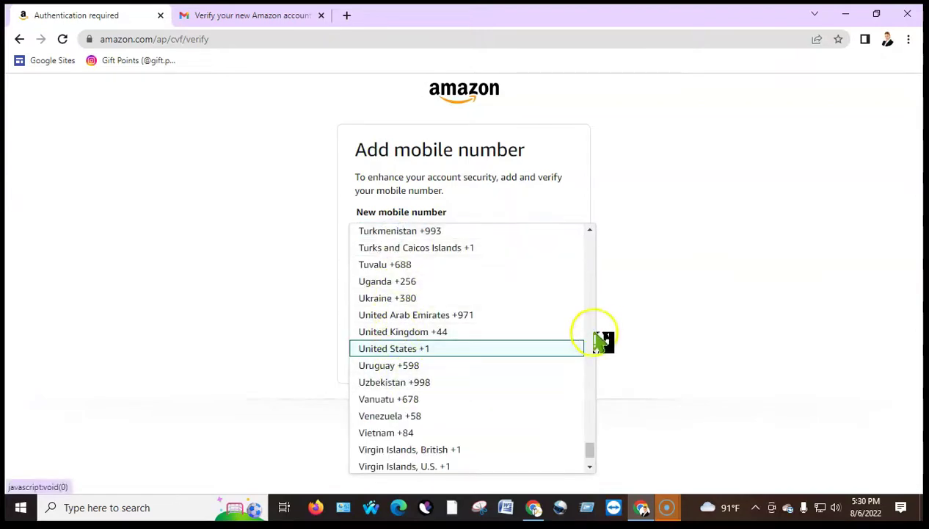
scroll(508, 394, "down", 1)
scroll(430, 415, "up", 3)
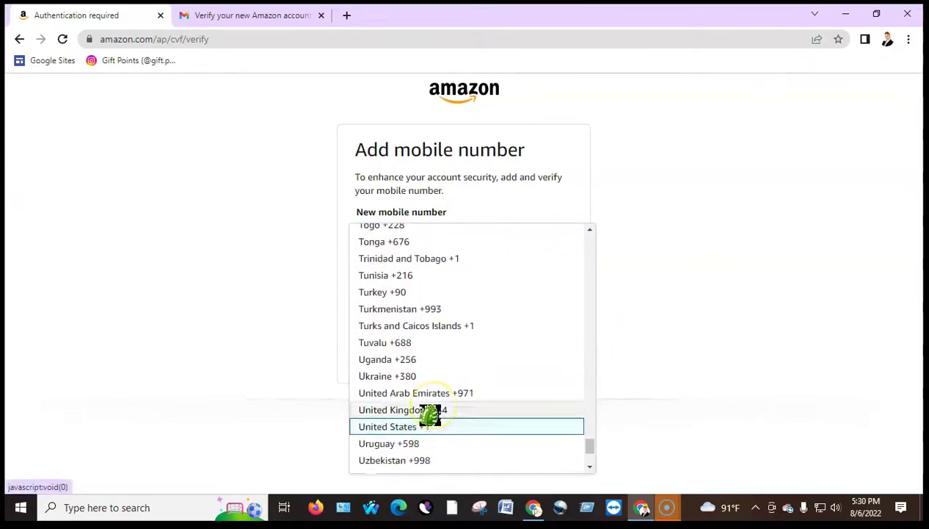
scroll(430, 415, "down", 1)
scroll(411, 433, "up", 1)
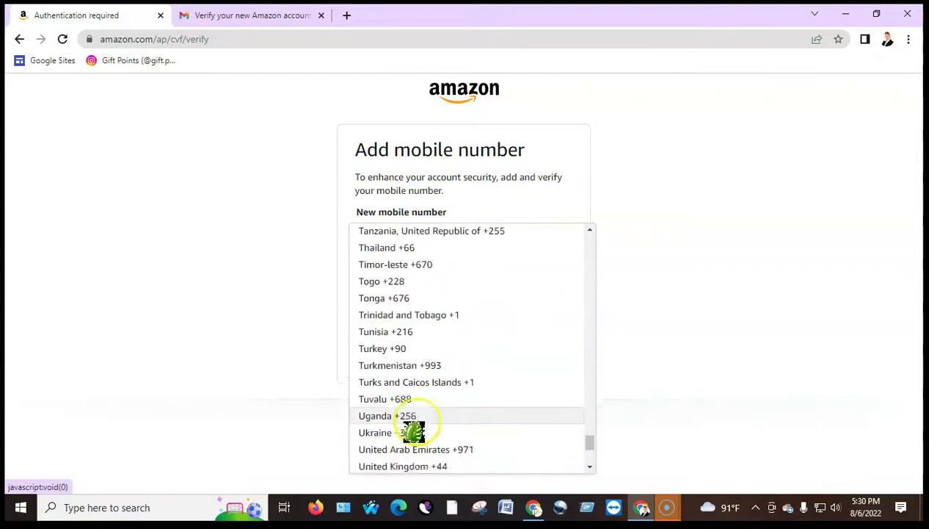
scroll(412, 431, "down", 2)
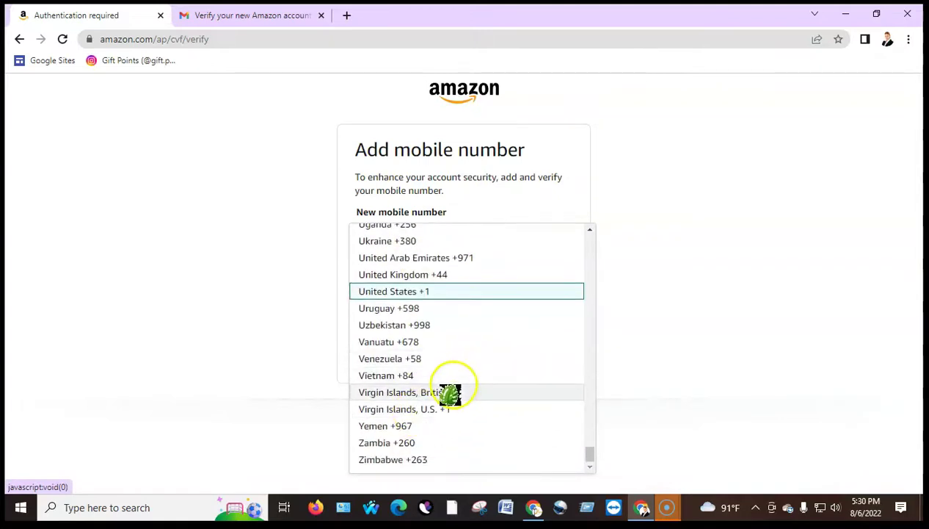
scroll(400, 337, "up", 5)
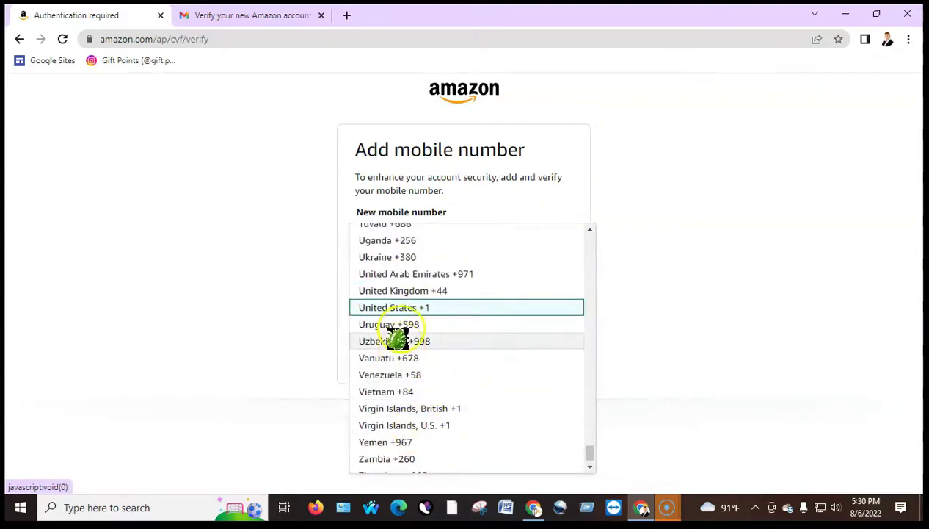
left_click_drag(590, 431, 603, 223)
scroll(389, 422, "down", 1)
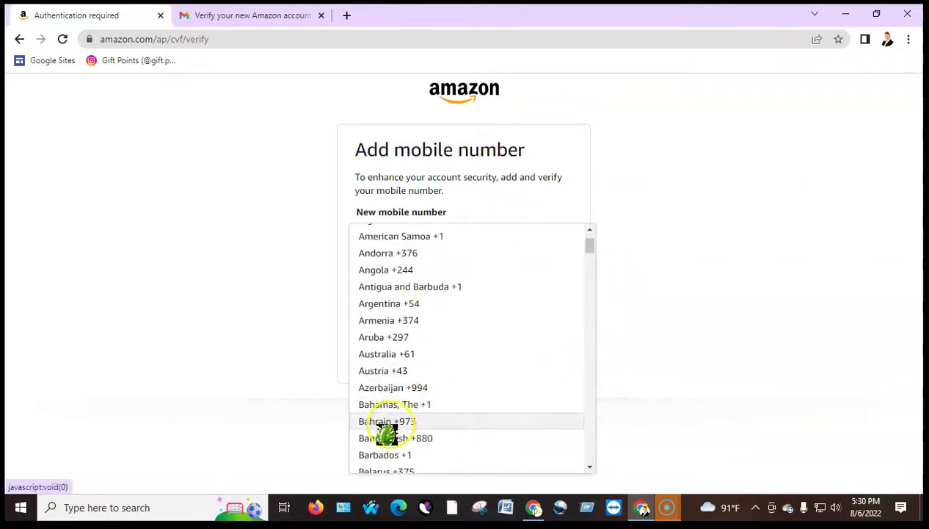
left_click(389, 439)
left_click(464, 236)
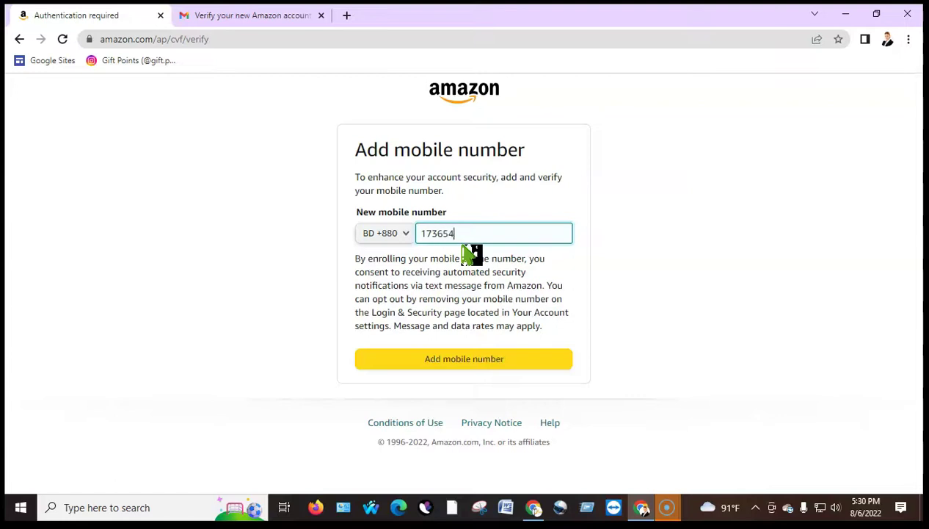
left_click(531, 361)
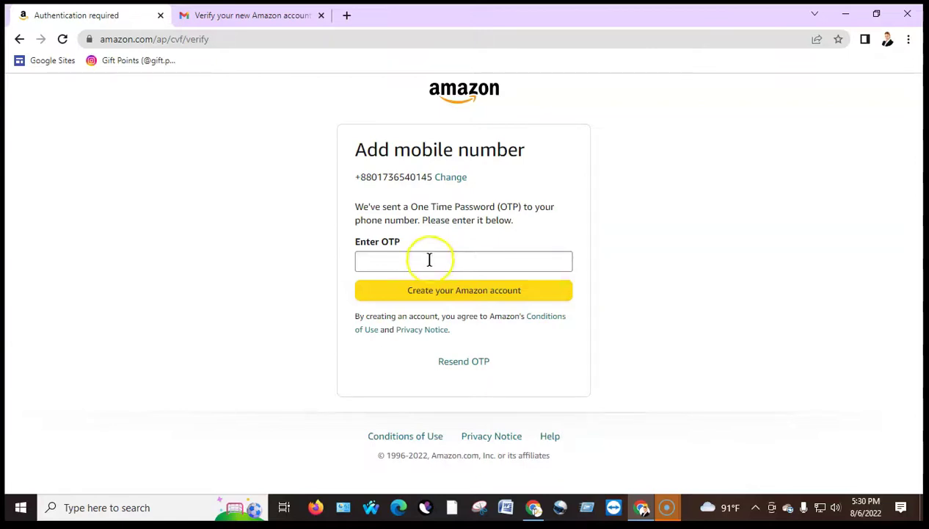
Enter the texted verification code and finish creating the Amazon account
left_click(430, 260)
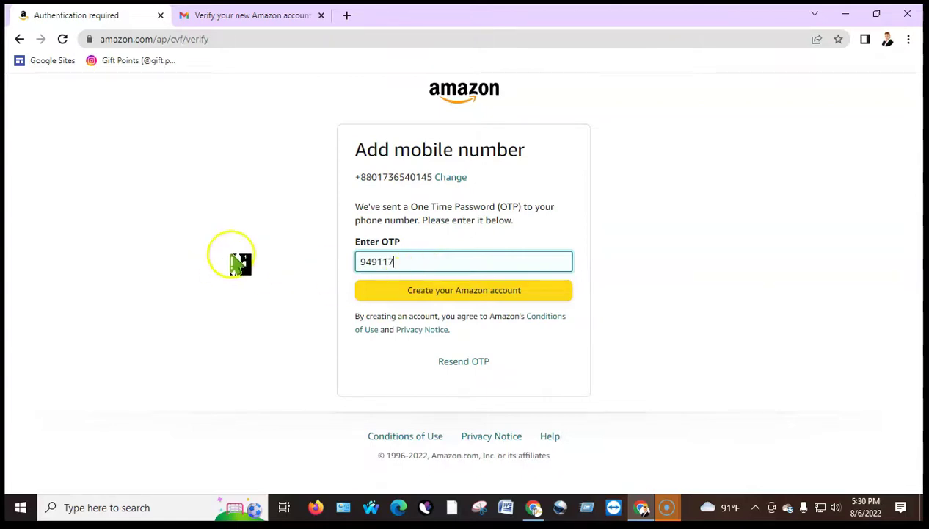
left_click(411, 296)
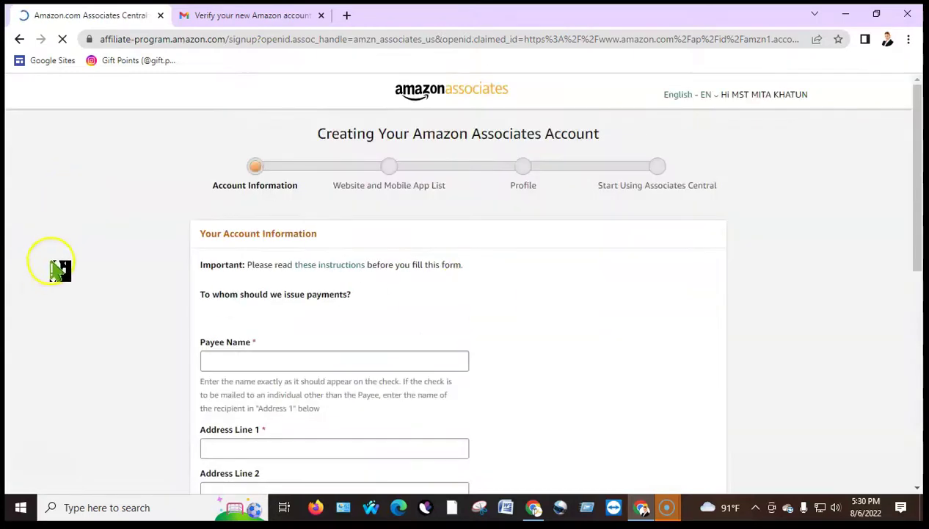
scroll(104, 342, "down", 5)
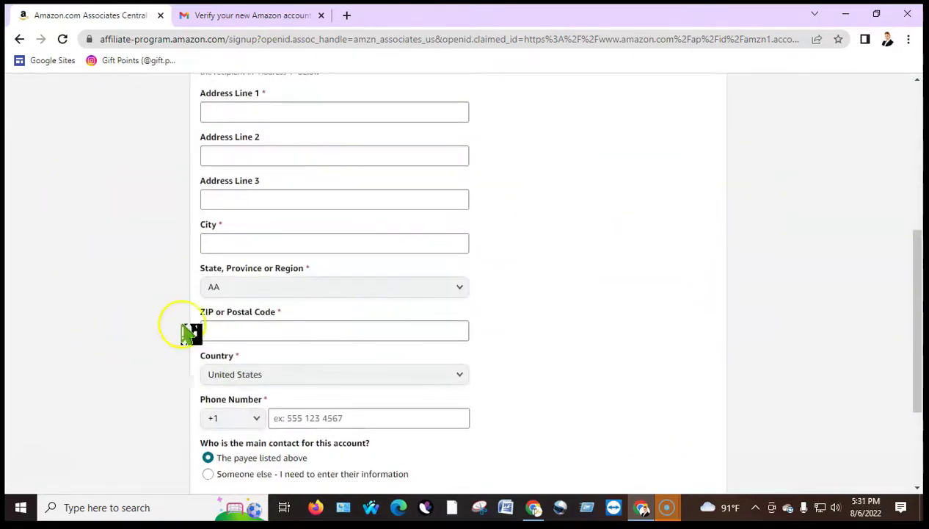
scroll(186, 332, "down", 3)
scroll(78, 303, "up", 8)
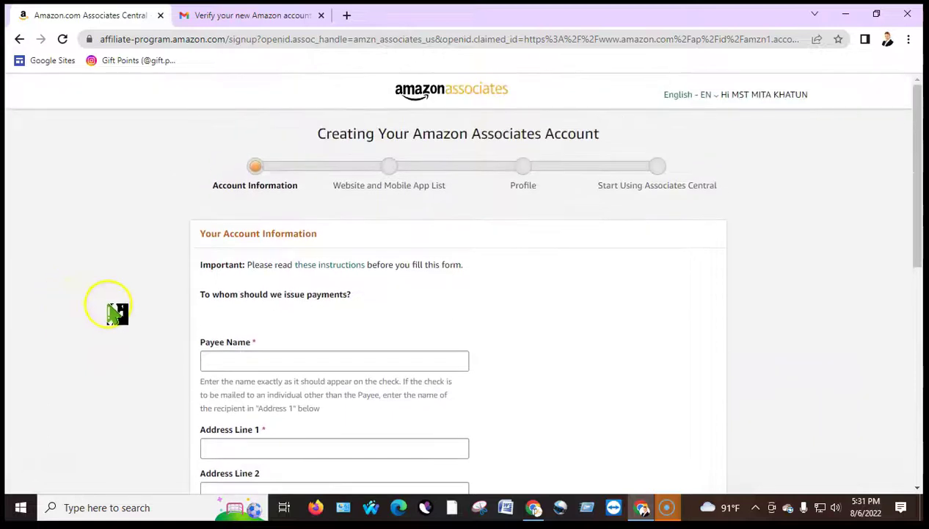
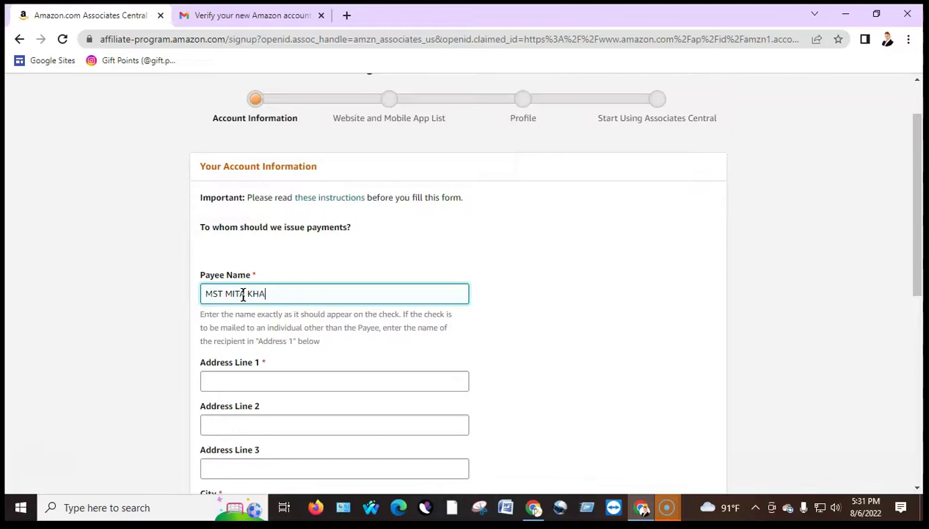
Enter the payee's first address line and city on the payment form
scroll(243, 295, "down", 2)
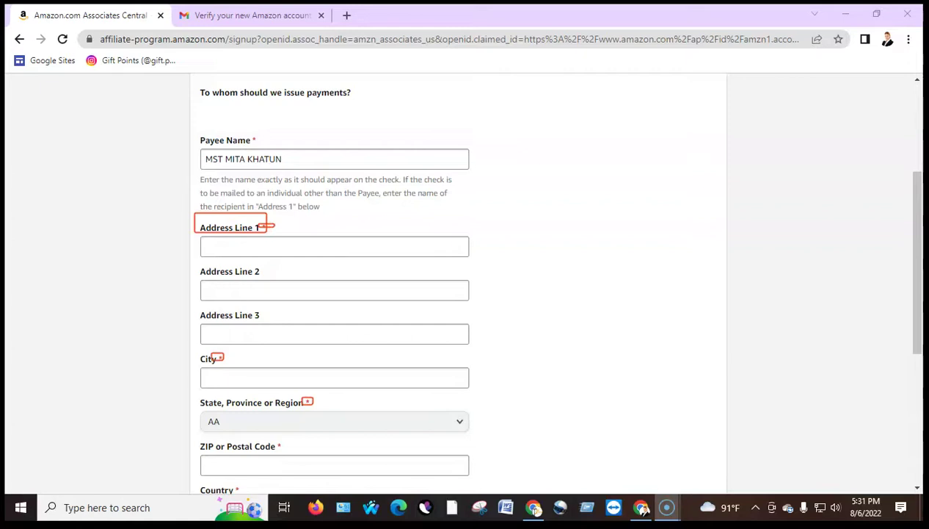
left_click_drag(191, 264, 299, 290)
left_click_drag(210, 308, 298, 332)
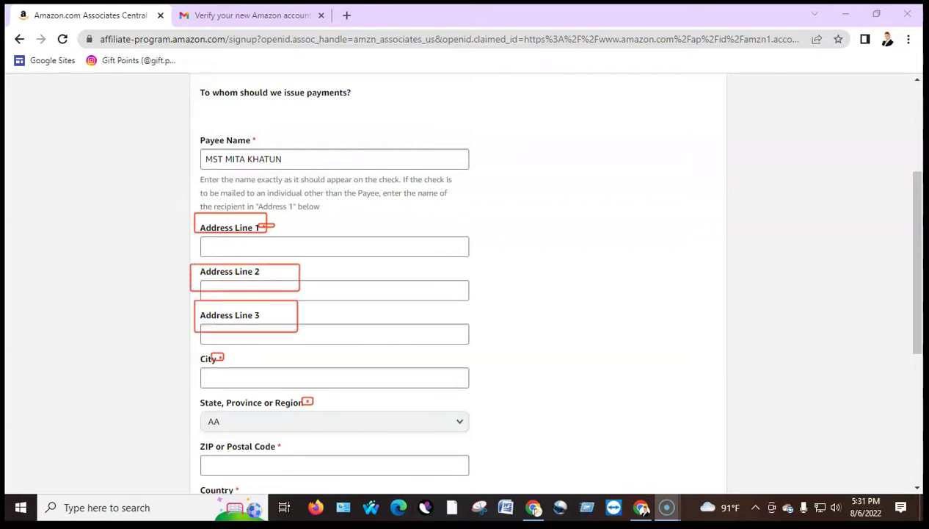
left_click(265, 247)
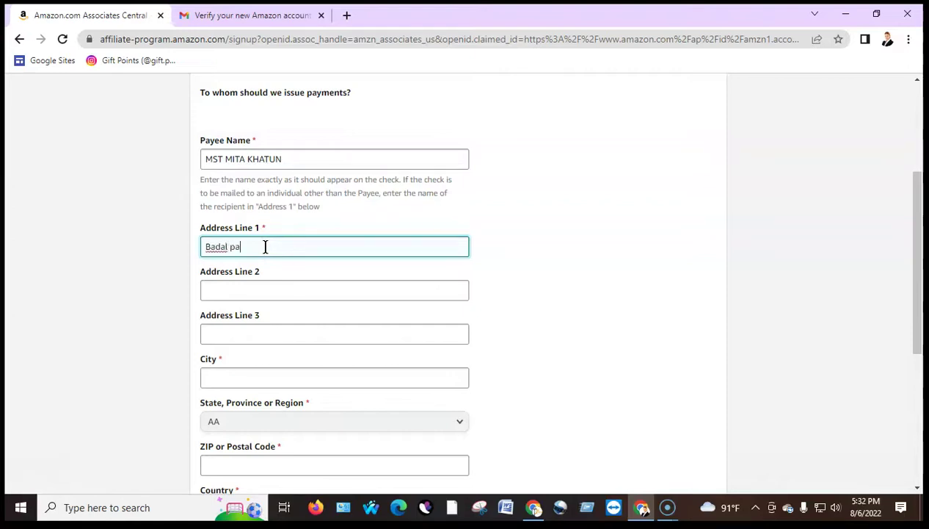
scroll(280, 340, "down", 1)
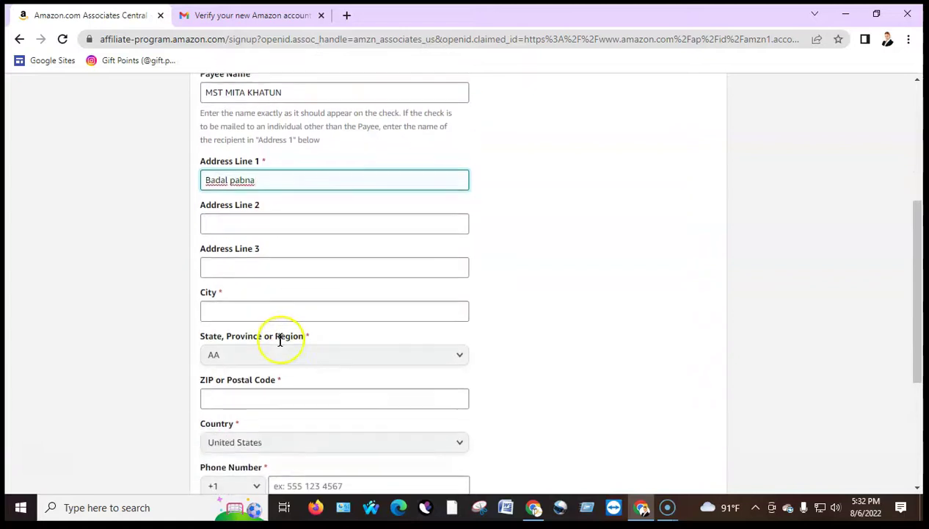
left_click(279, 310)
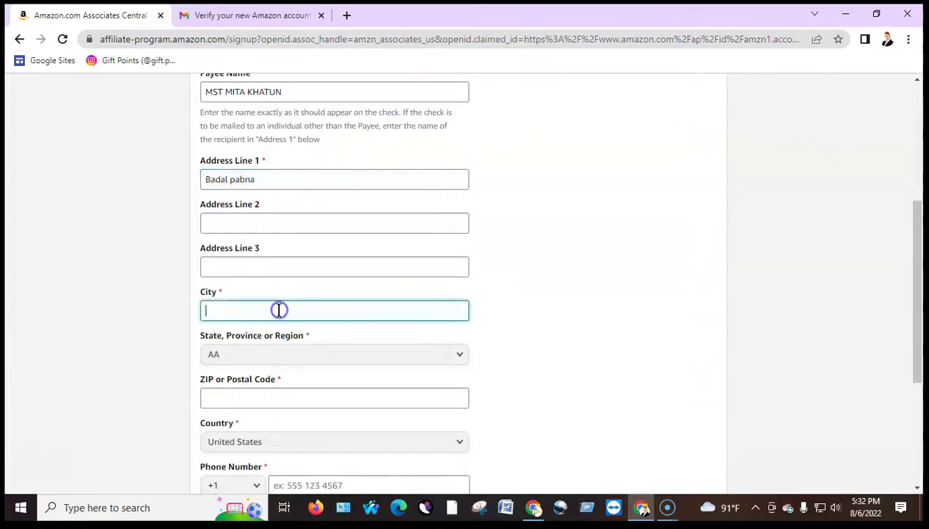
type("pabna")
Browse the state and phone country-code lists without changing them, then reselect the city entry
left_click(291, 355)
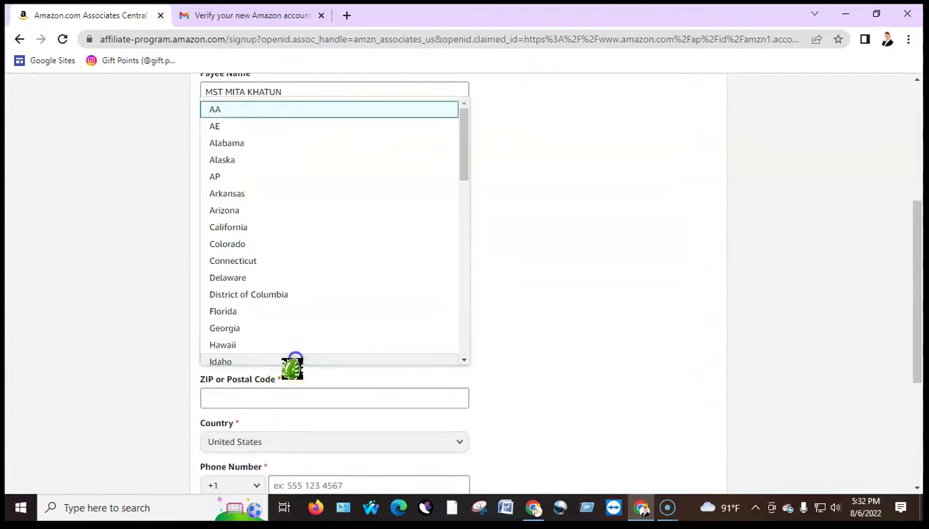
left_click(299, 176)
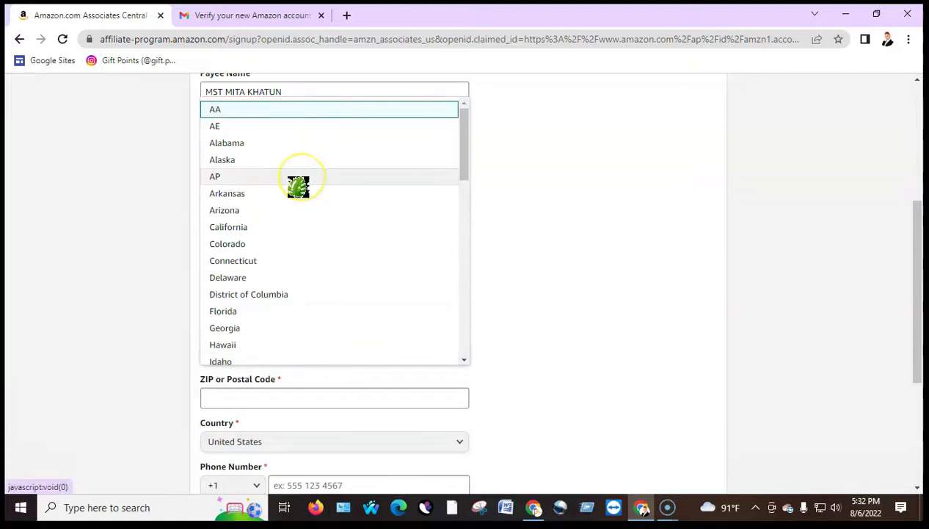
scroll(326, 295, "down", 1)
scroll(326, 297, "up", 1)
scroll(314, 290, "down", 7)
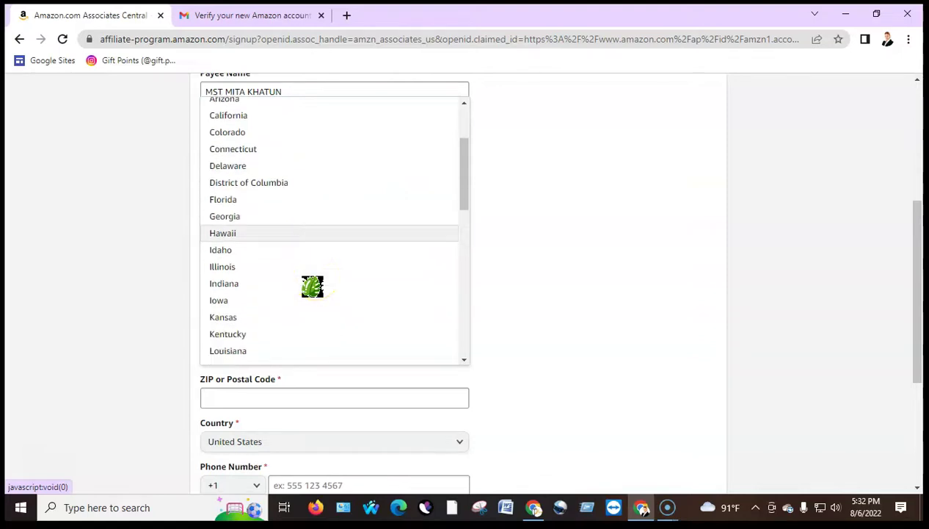
scroll(314, 291, "down", 2)
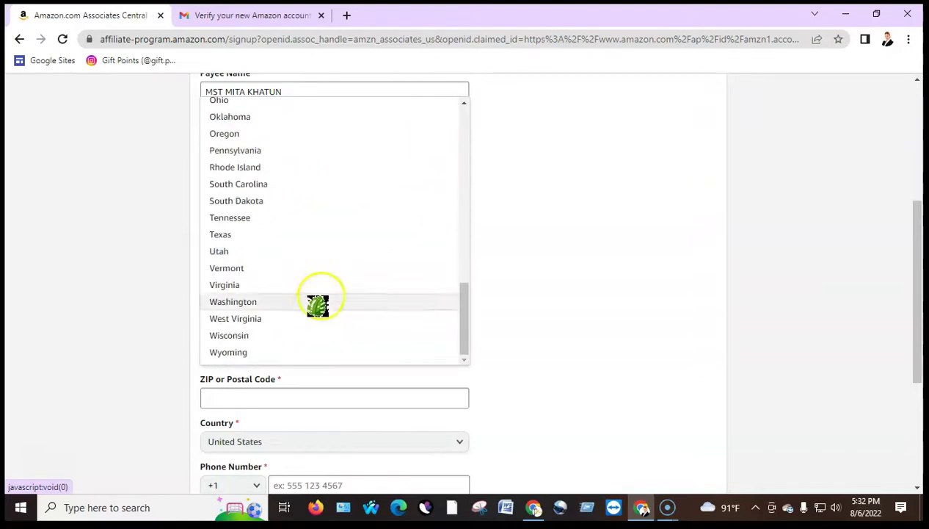
left_click(709, 353)
scroll(484, 367, "down", 1)
left_click(365, 247)
double_click(366, 248)
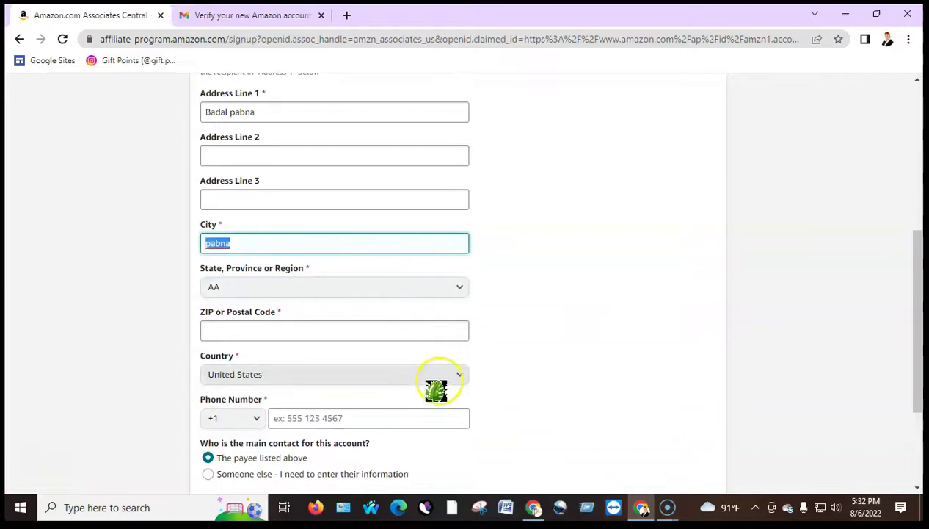
left_click(217, 419)
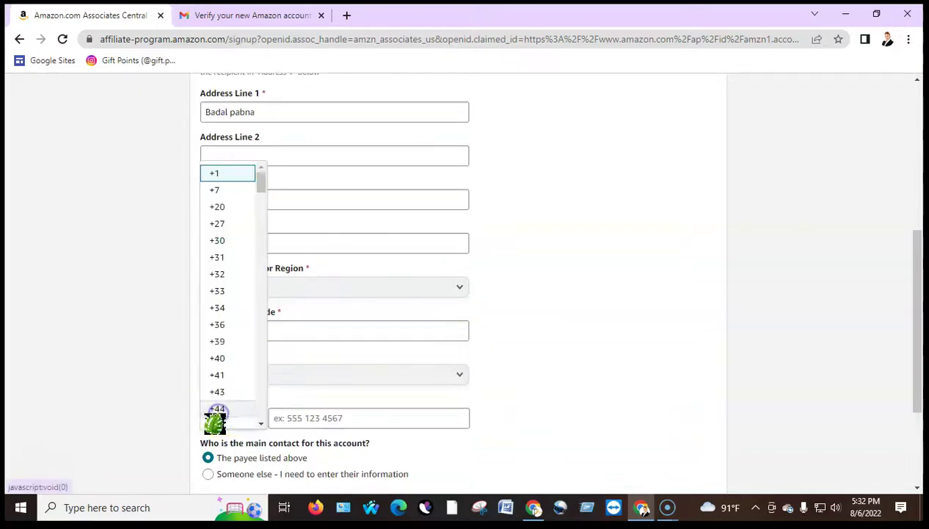
left_click(342, 363)
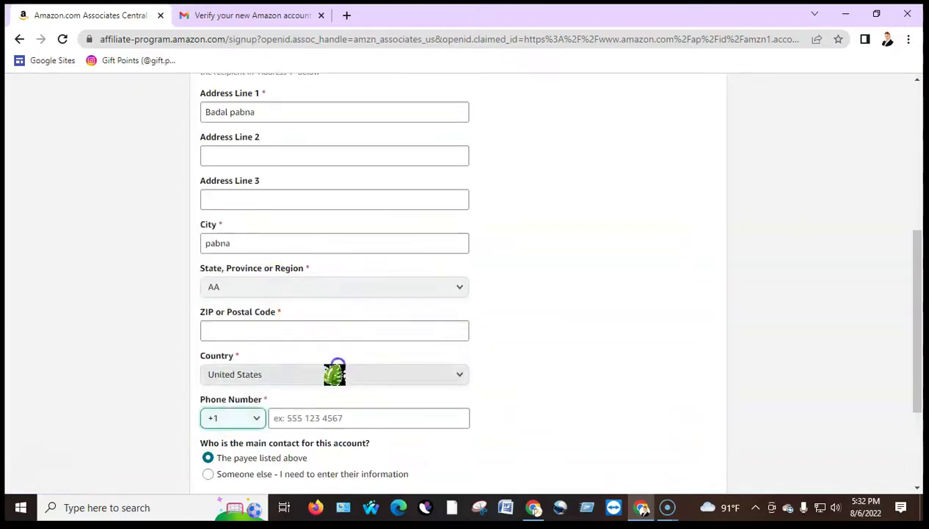
Set the country to Bangladesh
left_click(279, 376)
scroll(280, 201, "up", 3)
left_click_drag(464, 346, 472, 130)
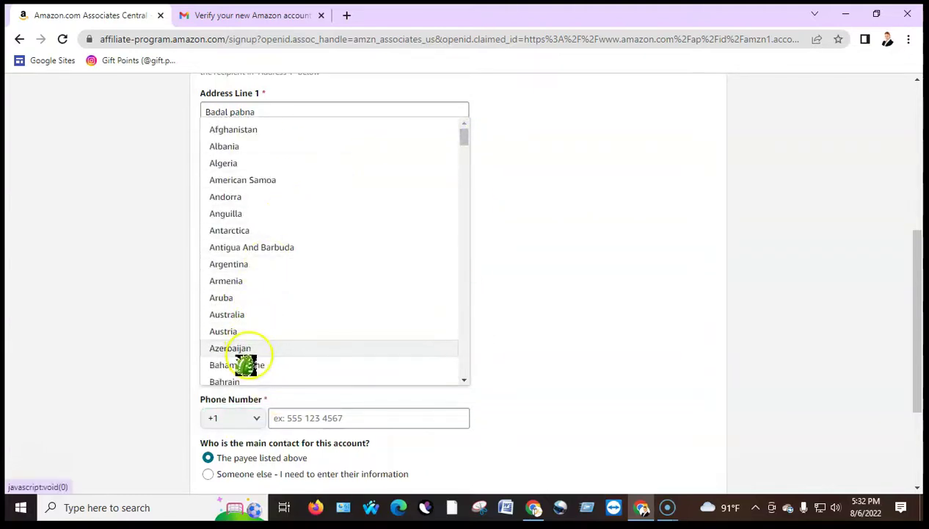
scroll(244, 357, "down", 1)
left_click(250, 332)
scroll(519, 322, "up", 1)
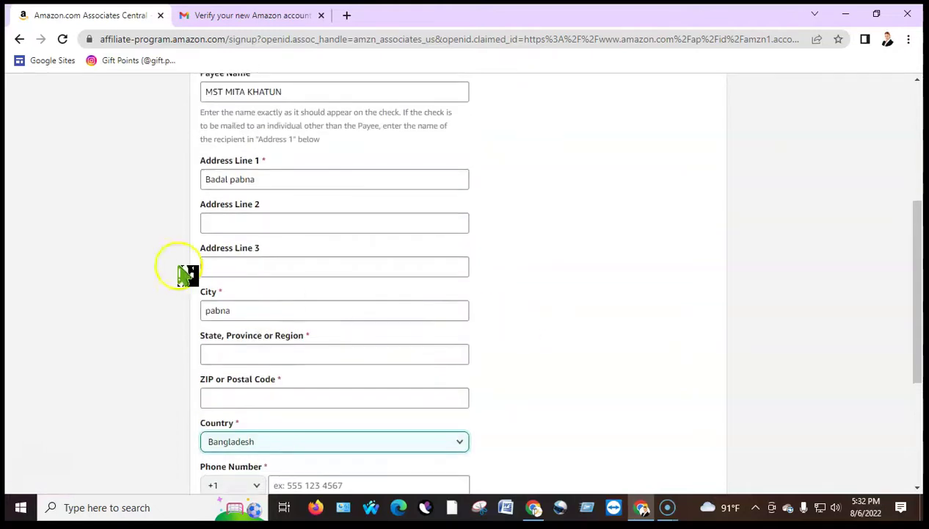
scroll(77, 270, "up", 4)
Fill in the ZIP code and state/region fields, erasing a mistyped entry
left_click(77, 269)
scroll(77, 270, "down", 5)
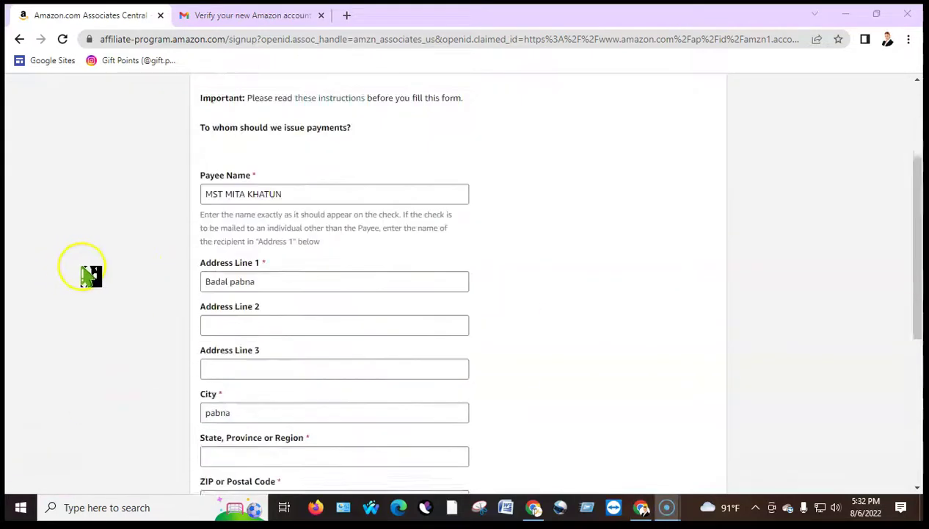
scroll(252, 336, "down", 1)
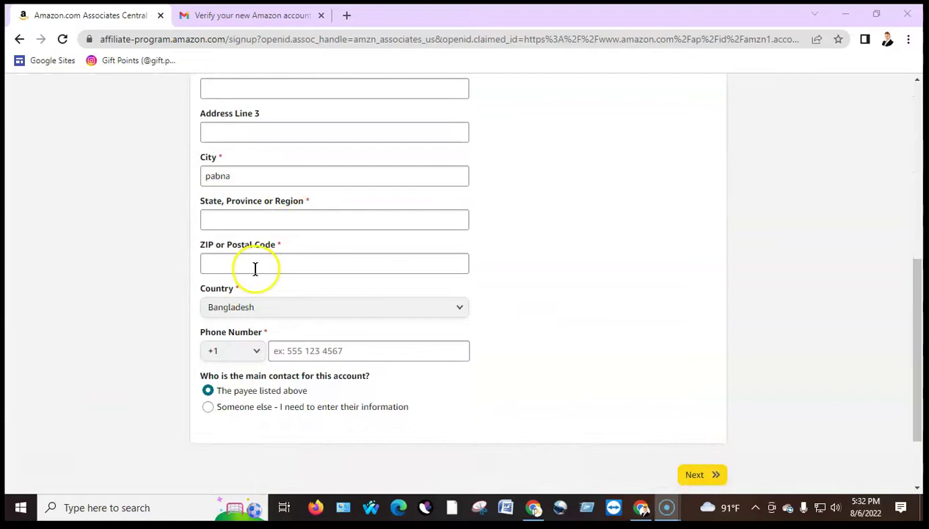
left_click(255, 269)
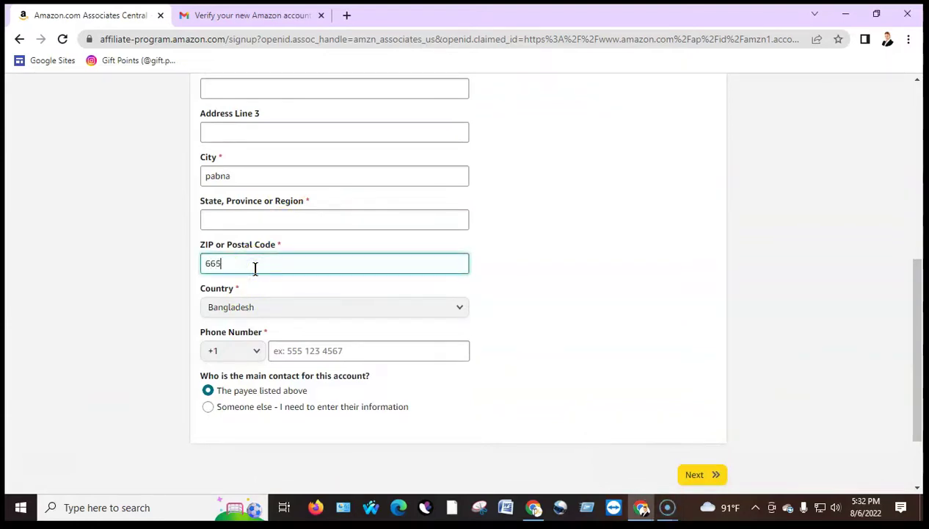
left_click(282, 218)
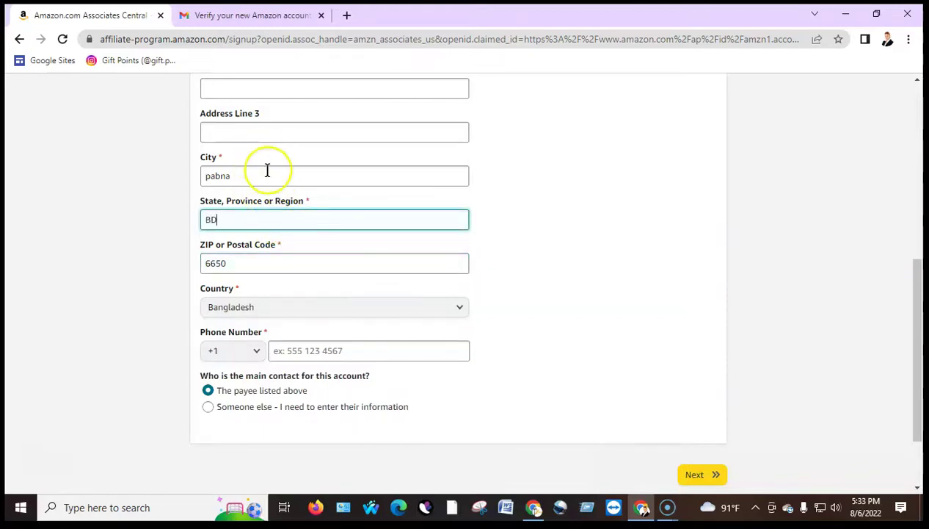
scroll(269, 220, "down", 2)
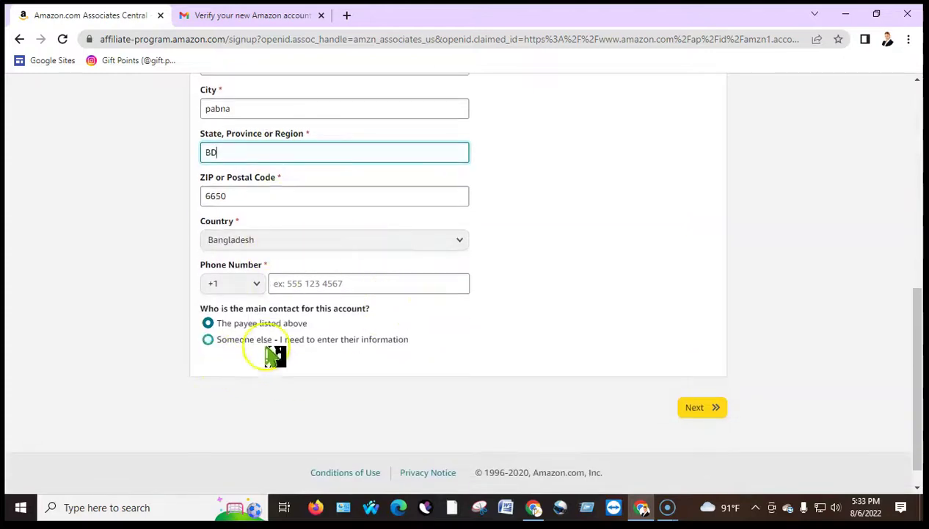
scroll(314, 323, "up", 5)
scroll(272, 220, "up", 1)
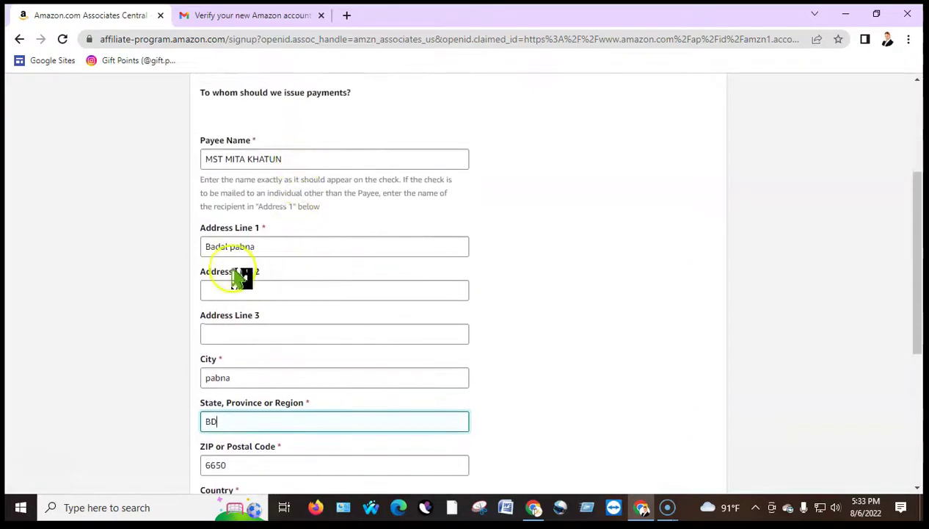
left_click_drag(230, 246, 199, 246)
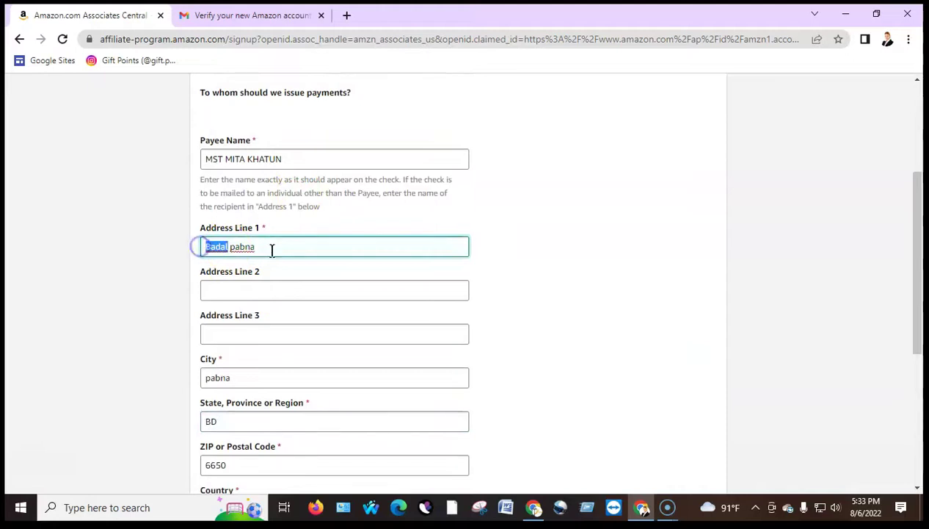
scroll(186, 239, "down", 3)
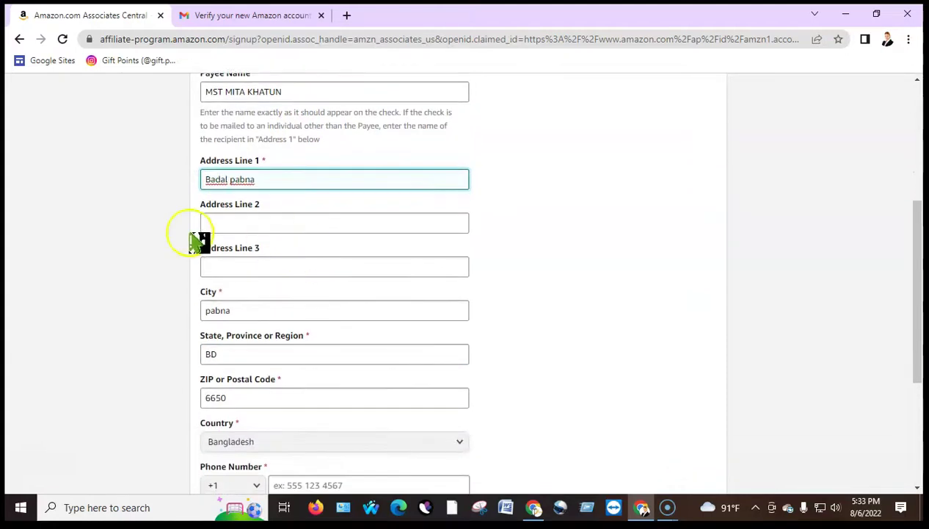
type("mONGOLGR")
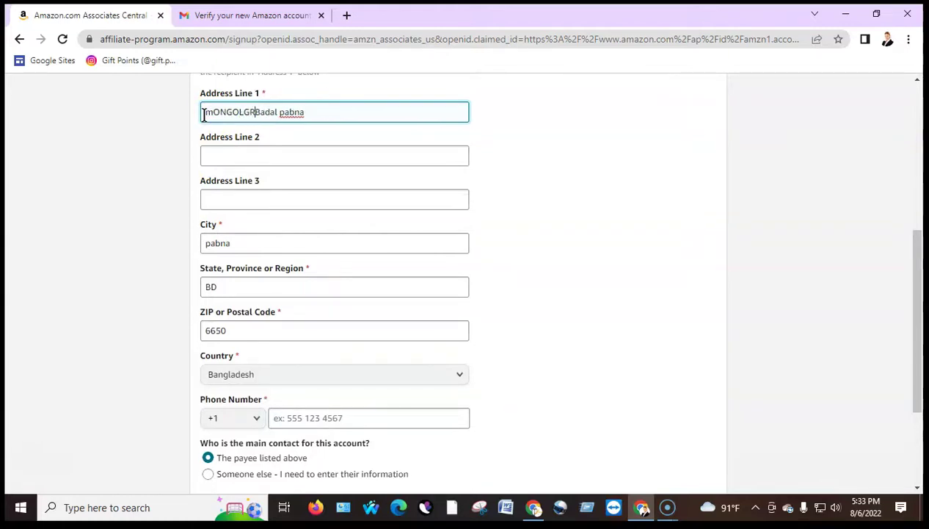
key("ctrl+BackSpace")
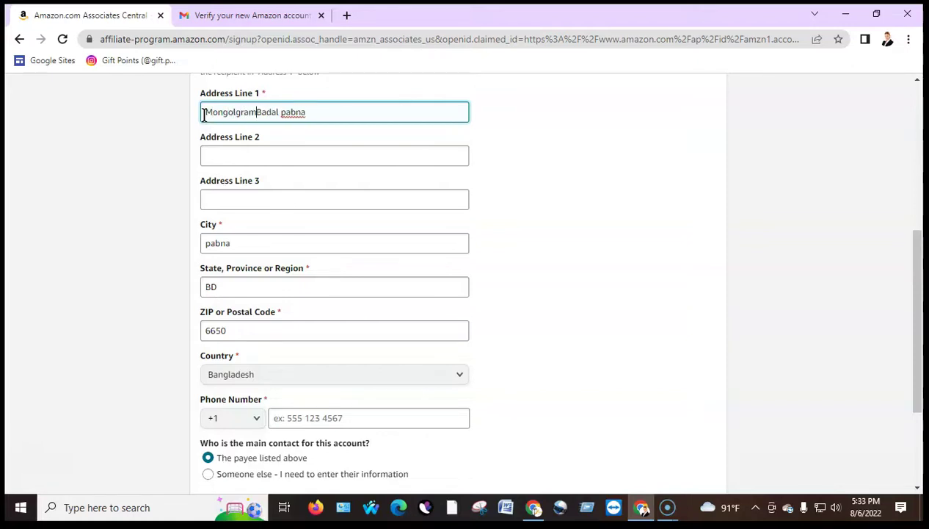
Review the first and second address lines and the other filled-in address fields
scroll(323, 139, "up", 2)
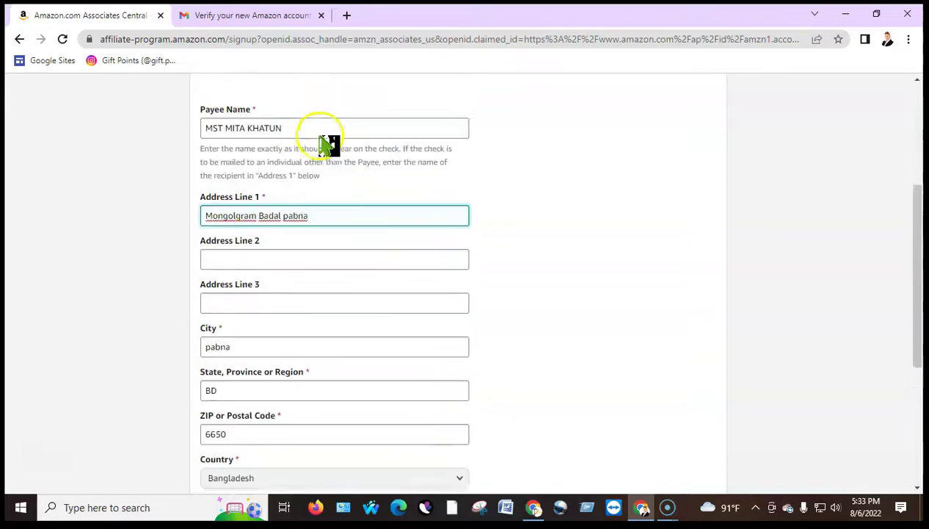
left_click_drag(320, 248, 190, 251)
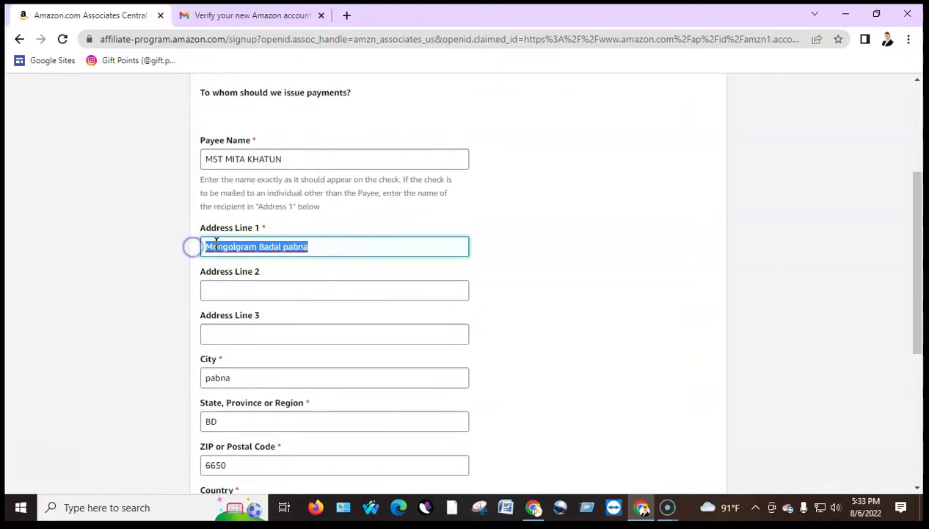
scroll(296, 253, "down", 1)
left_click(325, 184)
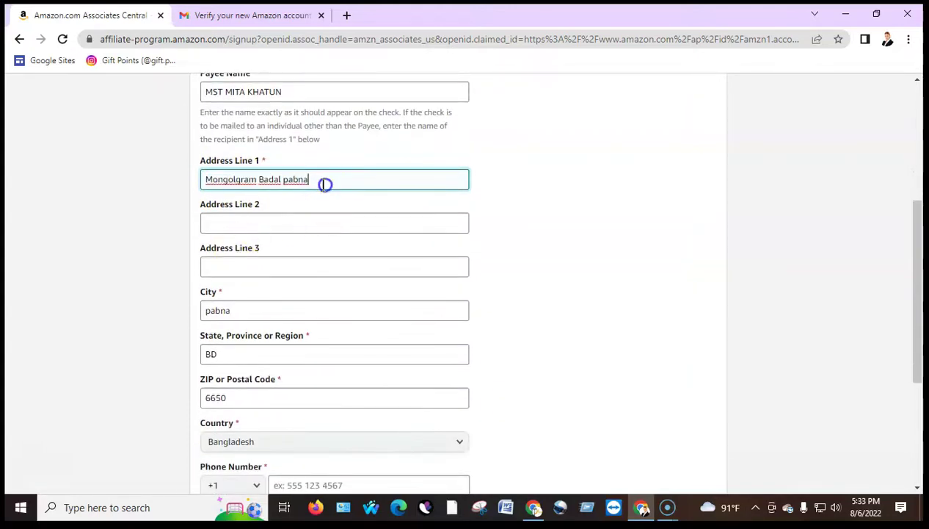
left_click_drag(322, 184, 199, 186)
left_click(256, 180)
left_click_drag(336, 188, 206, 183)
scroll(205, 183, "down", 1)
left_click(232, 151)
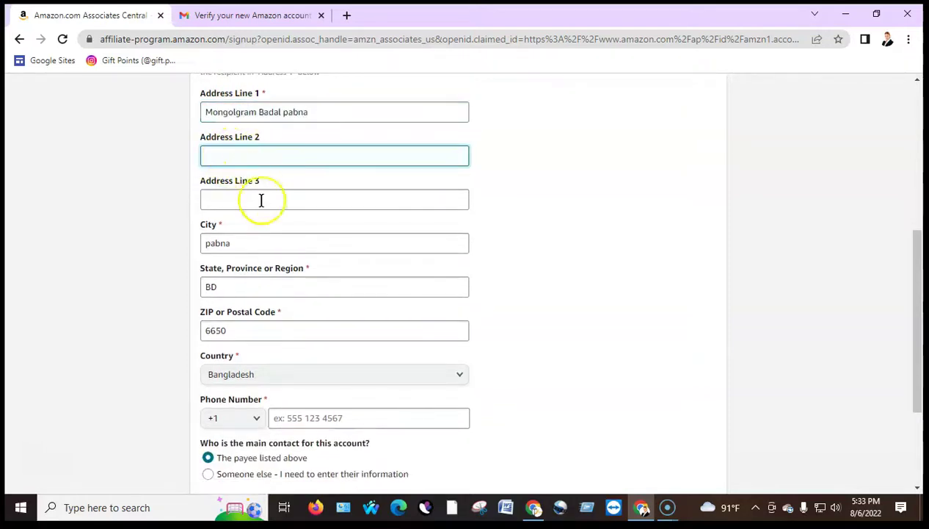
left_click_drag(321, 111, 185, 116)
left_click_drag(263, 243, 180, 249)
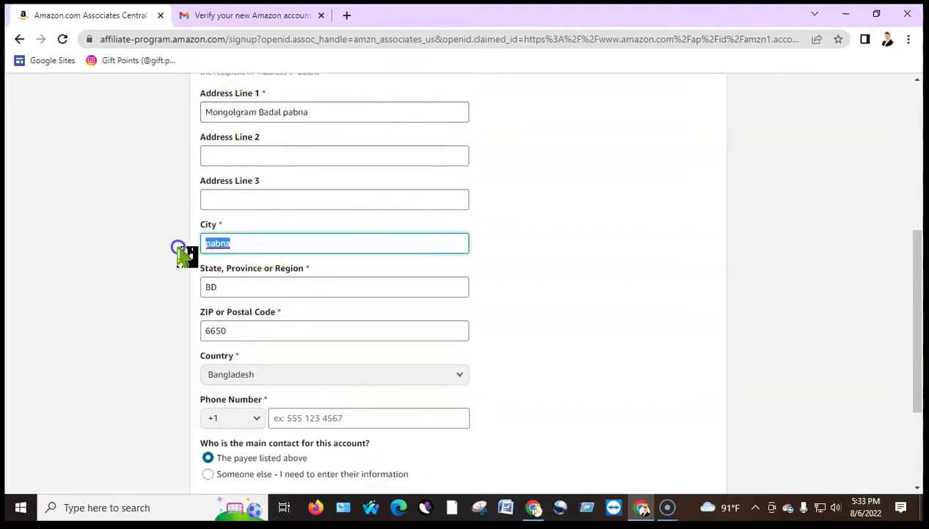
scroll(326, 259, "down", 1)
left_click_drag(246, 220, 196, 222)
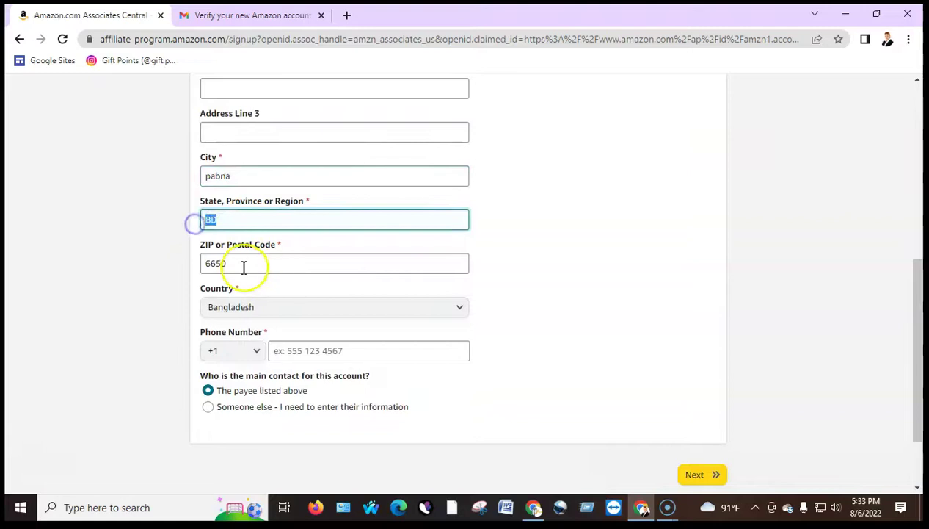
scroll(250, 279, "down", 1)
Choose +880 as the phone country code, enter the phone number, and submit the step
left_click(228, 285)
scroll(228, 370, "down", 5)
scroll(242, 425, "down", 20)
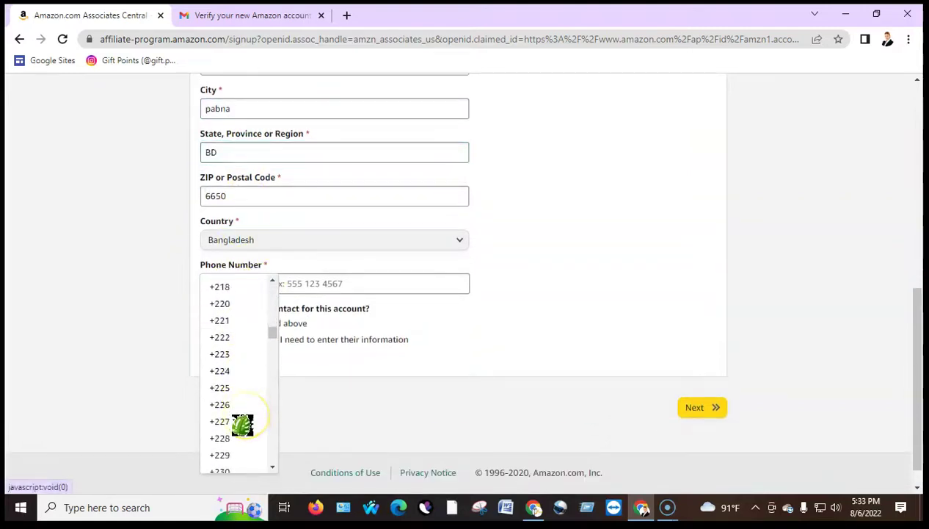
scroll(242, 424, "down", 5)
left_click_drag(270, 362, 244, 373)
scroll(242, 391, "down", 15)
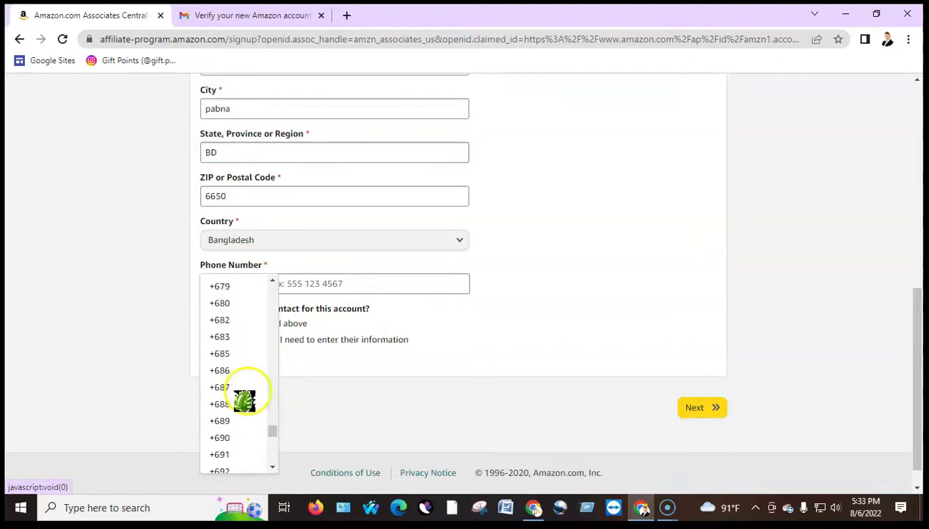
scroll(232, 404, "down", 4)
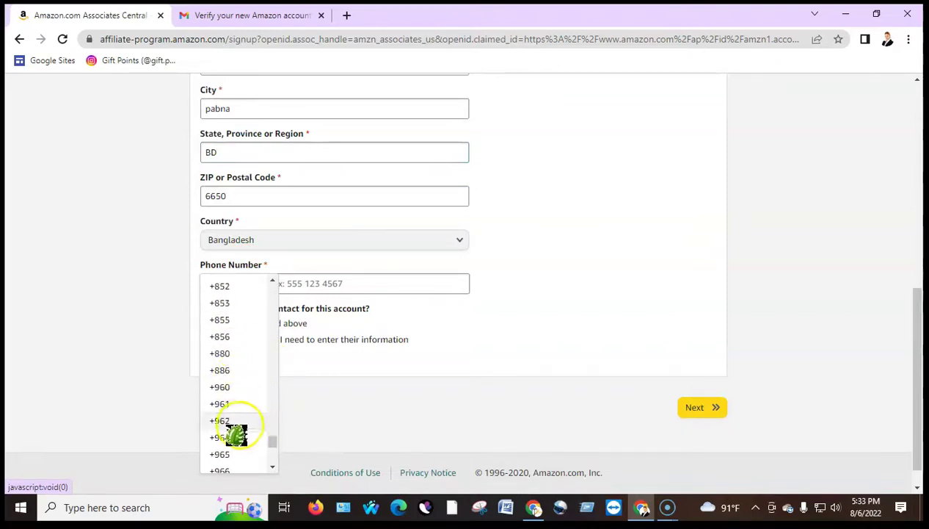
left_click(224, 354)
left_click(350, 275)
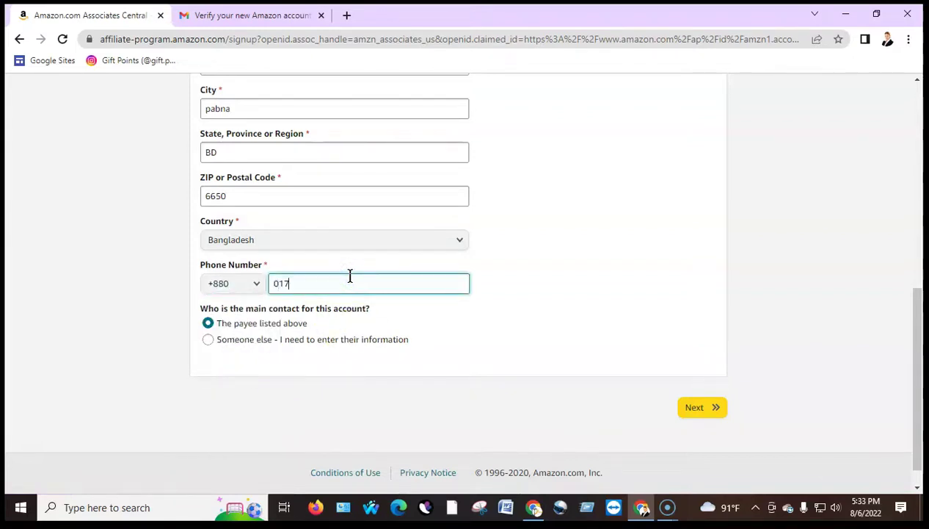
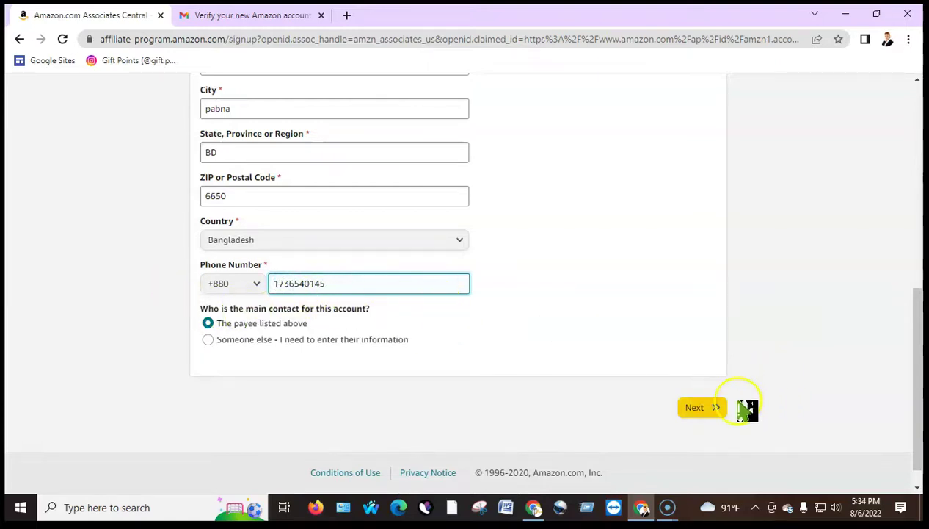
left_click(704, 407)
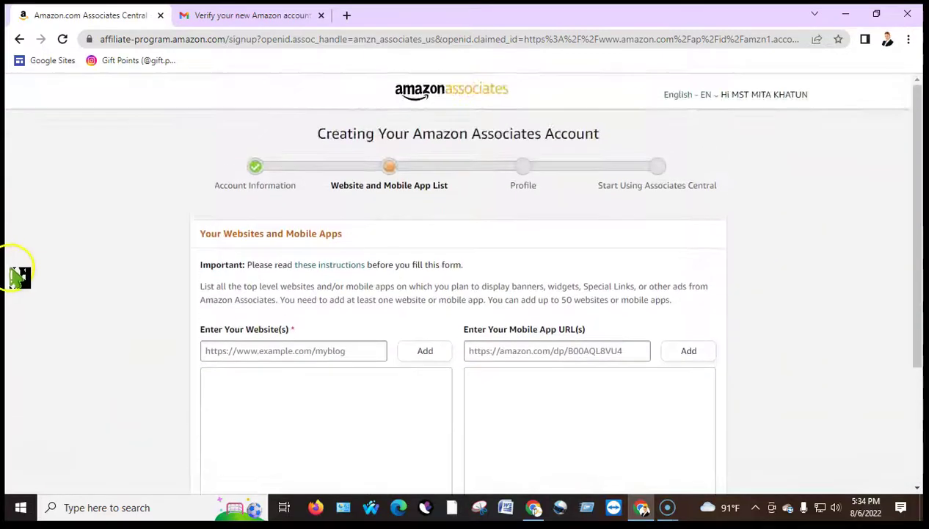
scroll(269, 288, "down", 2)
scroll(234, 208, "up", 1)
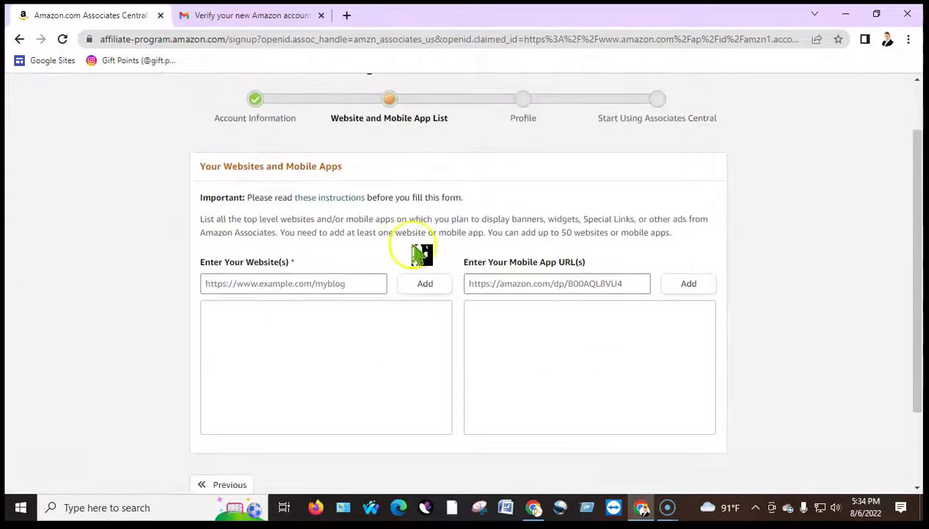
left_click(642, 508)
mouse_move(168, 141)
left_mouse_down()
mouse_move(695, 435)
mouse_move(748, 453)
left_mouse_up()
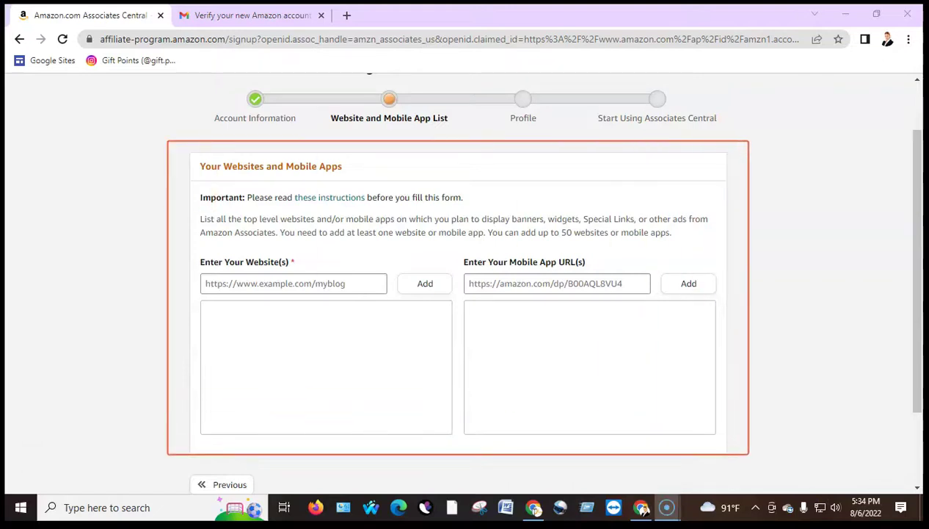
mouse_move(276, 213)
left_mouse_down()
mouse_move(690, 271)
mouse_move(707, 254)
left_mouse_up()
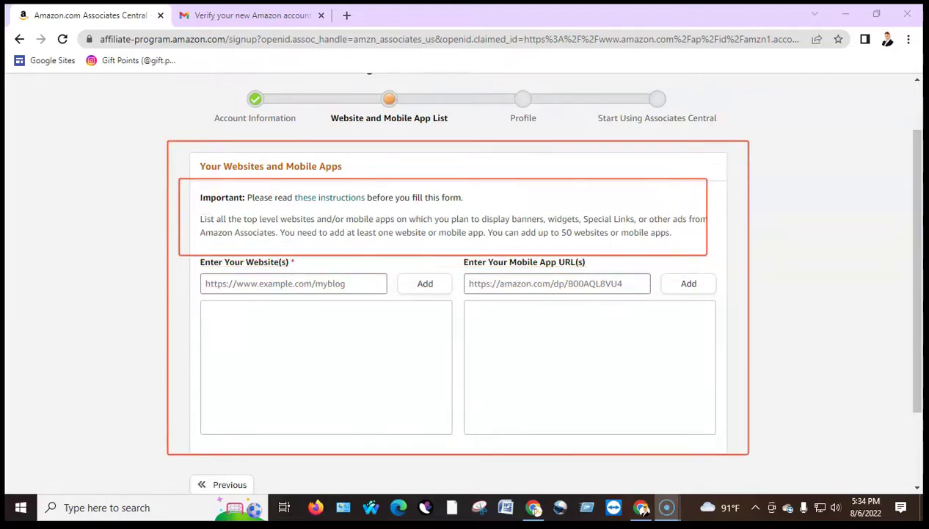
key("Escape")
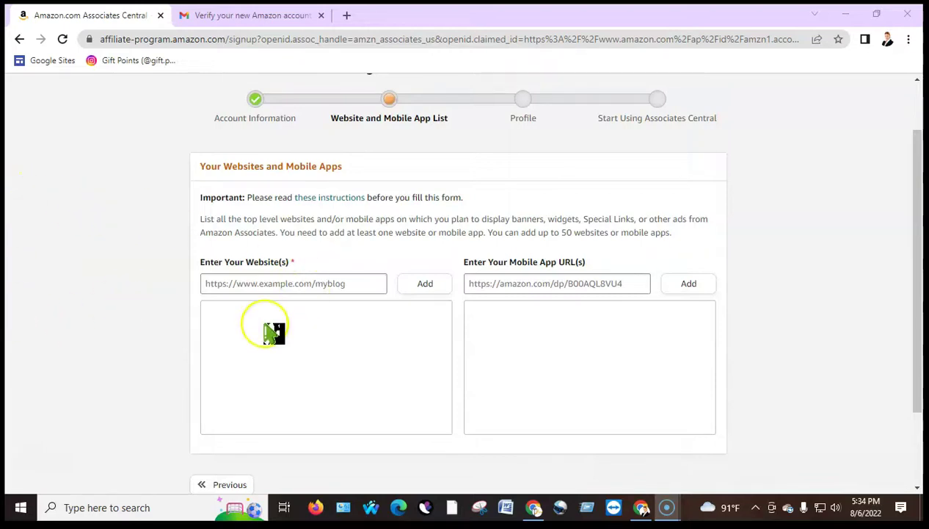
left_click(367, 285)
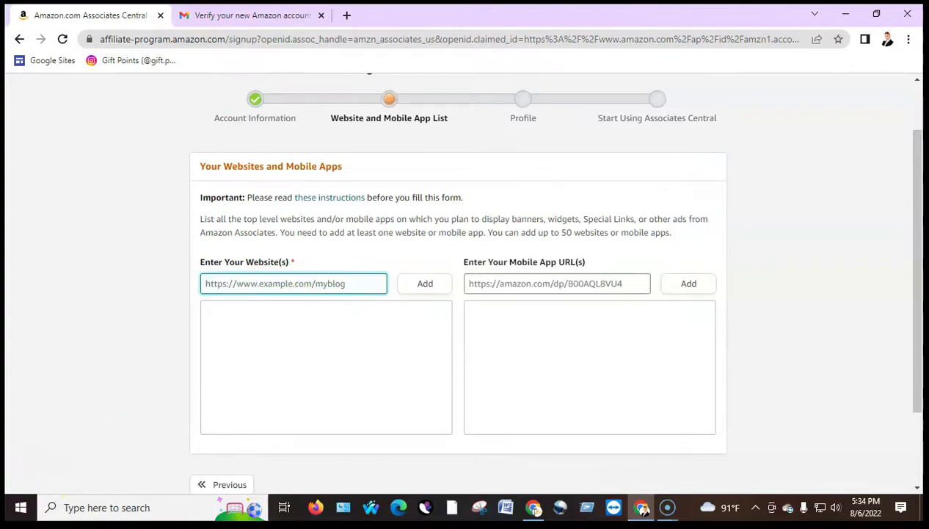
left_click(293, 289)
right_click(295, 288)
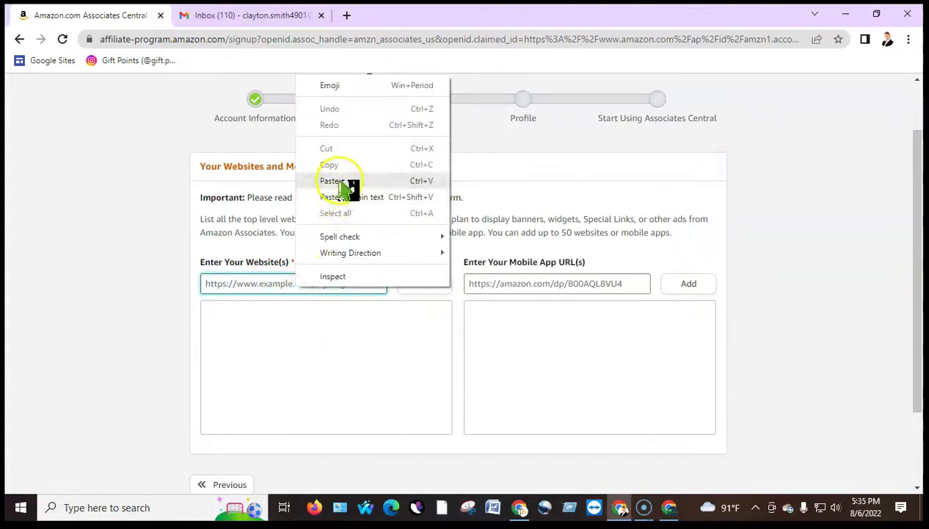
left_click(338, 181)
left_click(416, 288)
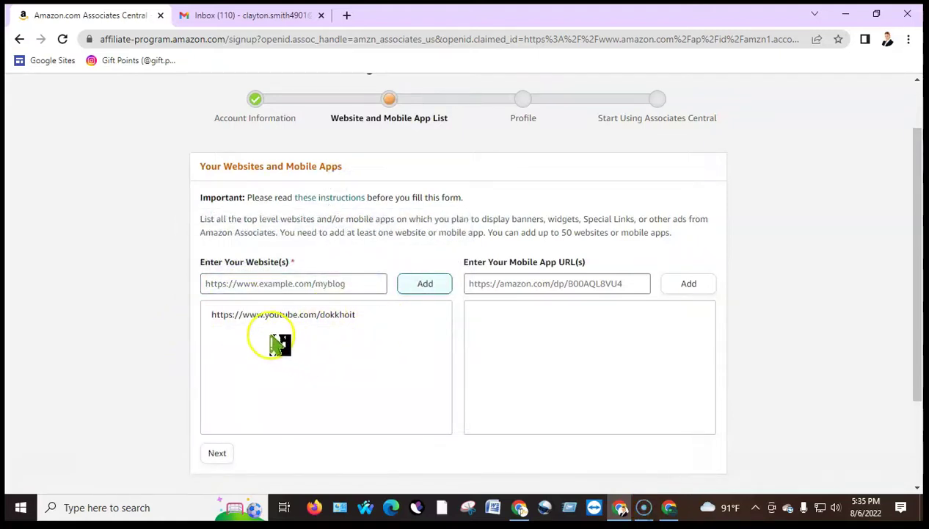
scroll(321, 367, "down", 3)
left_click(217, 327)
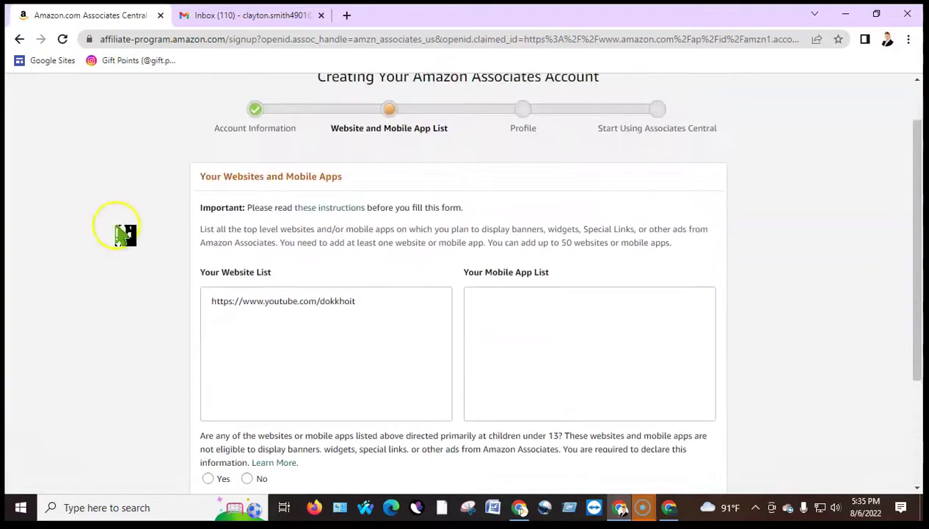
Answer No to the under-13 audience question and confirm the website list
scroll(279, 305, "down", 1)
scroll(561, 255, "down", 2)
left_click_drag(200, 270, 359, 293)
left_click(354, 312)
left_click(248, 315)
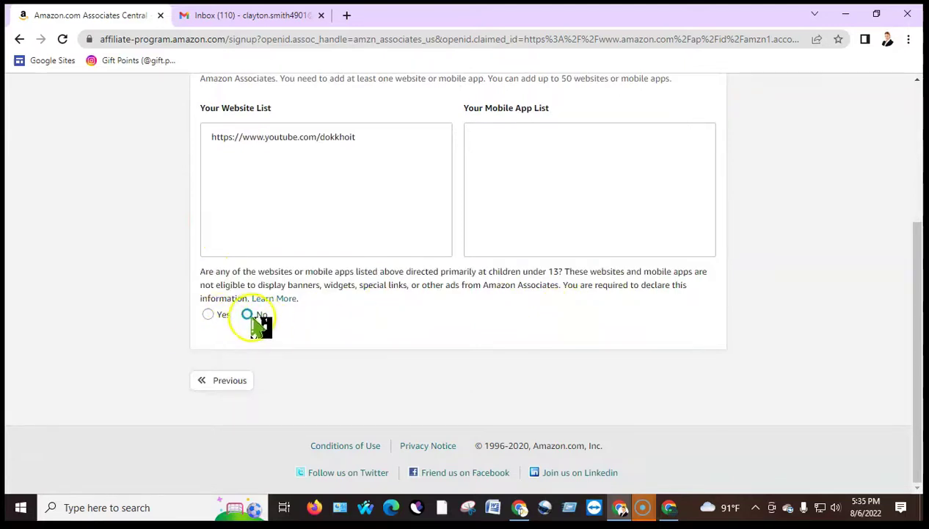
left_click(248, 315)
left_click(224, 349)
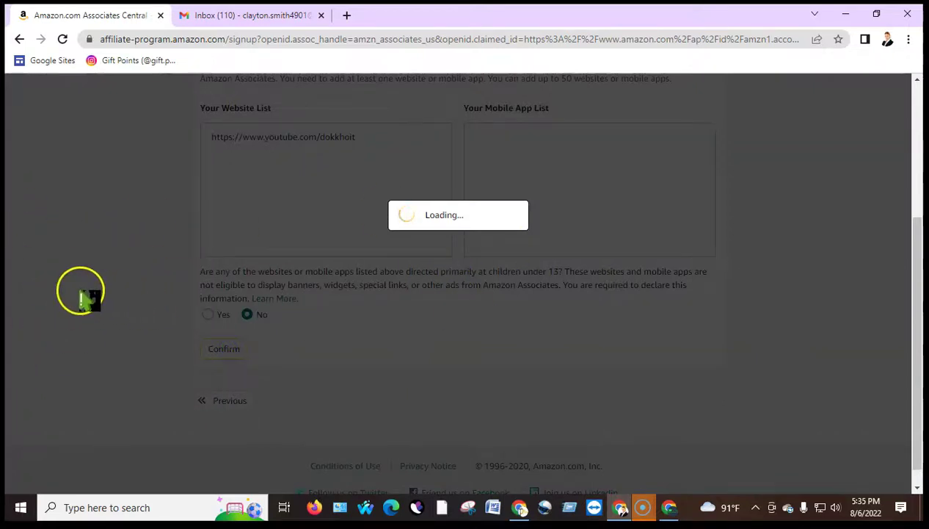
Enter a preferred Associates Store ID
scroll(183, 280, "down", 1)
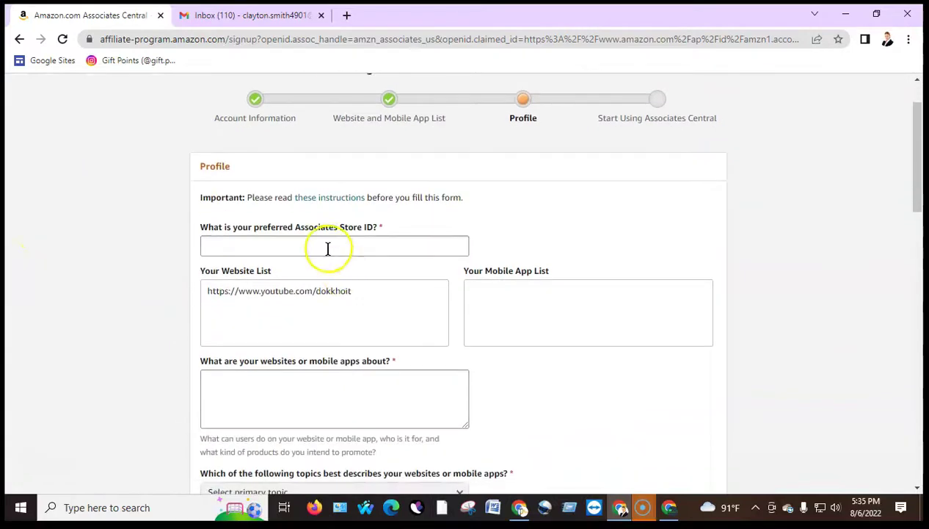
left_click_drag(385, 229, 200, 229)
left_click(220, 243)
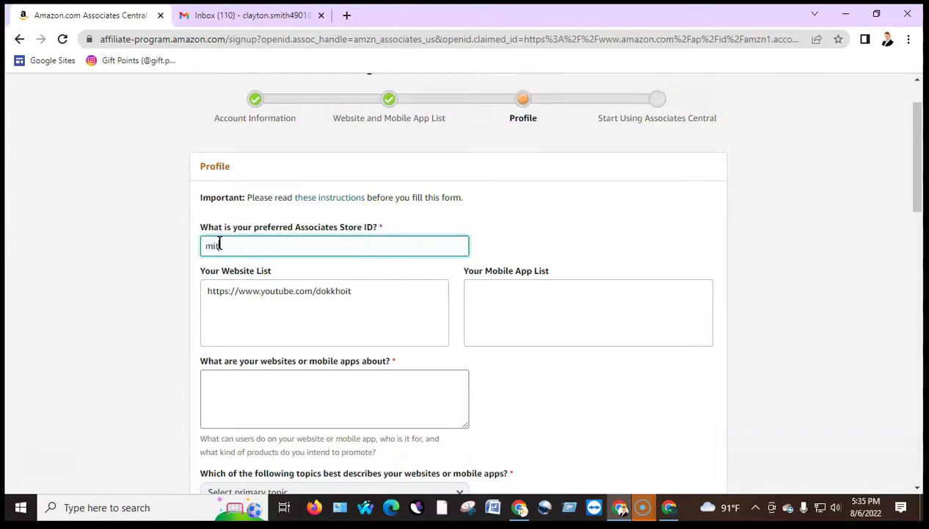
scroll(293, 316, "down", 1)
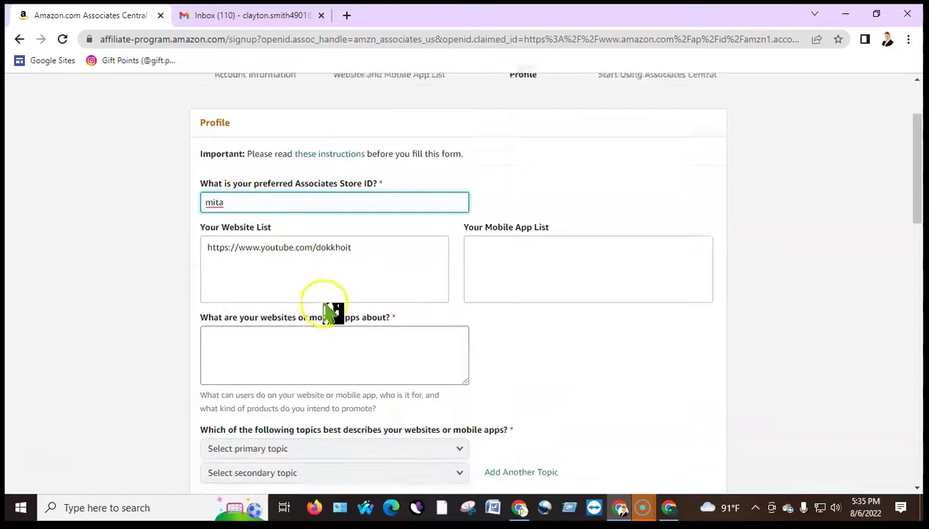
Paste the YouTube channel link as the website description
left_click(315, 324)
right_click(316, 323)
left_click(361, 220)
scroll(534, 339, "down", 1)
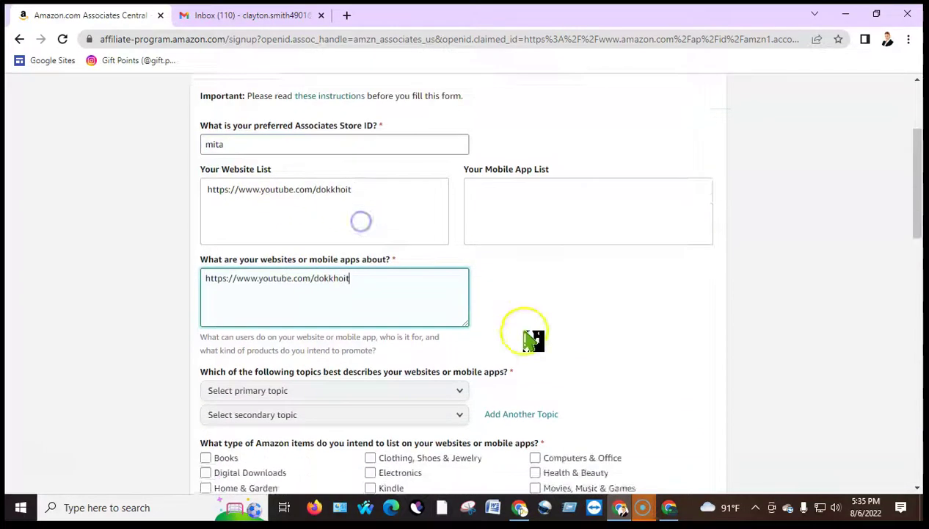
scroll(534, 340, "down", 2)
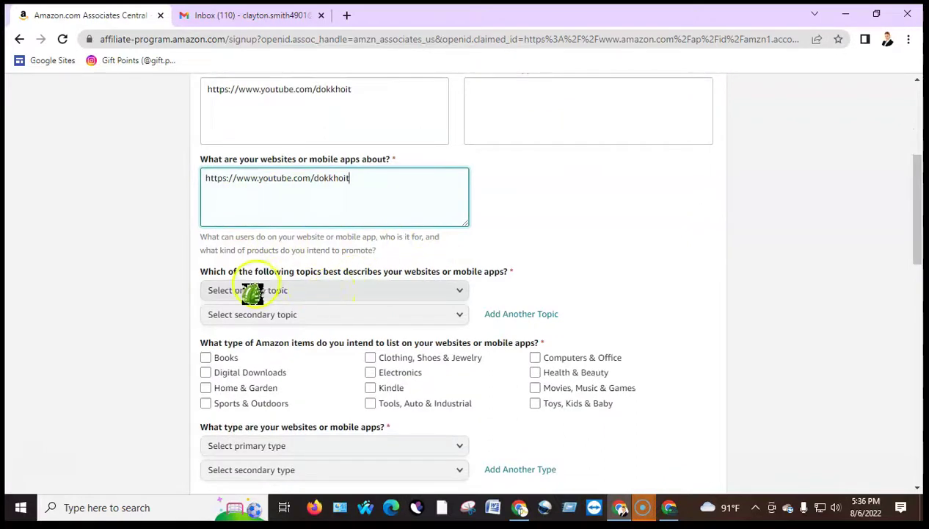
left_click(453, 289)
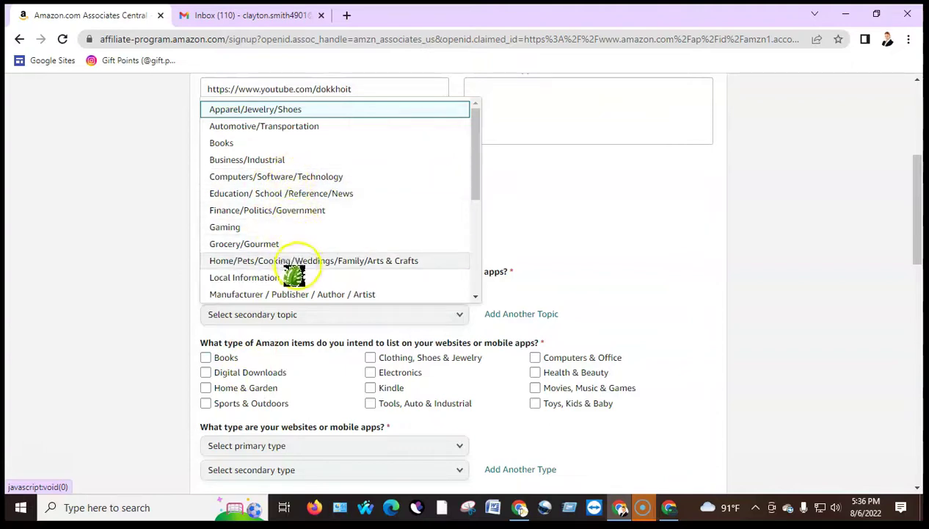
Set Computers/Software/Technology as the primary topic and Medical/Health/Beauty as the secondary topic
scroll(293, 274, "down", 1)
scroll(297, 273, "down", 2)
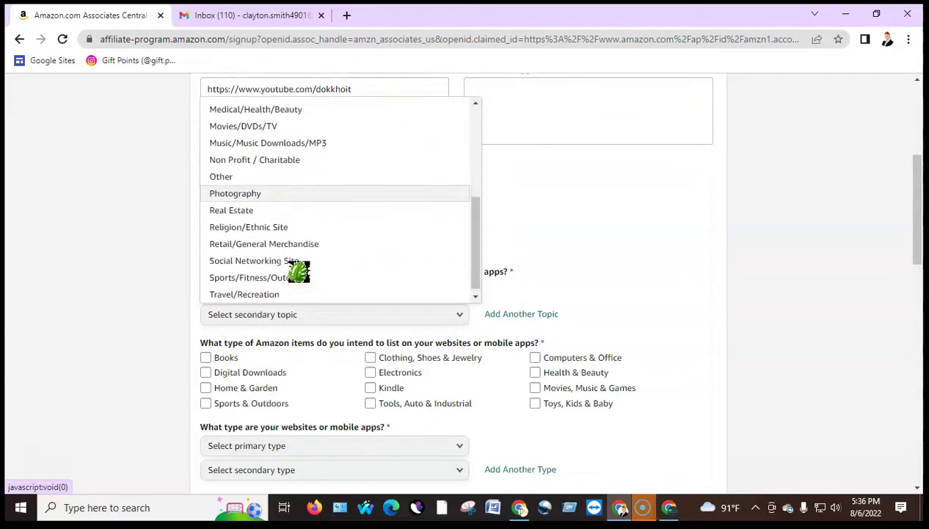
scroll(287, 240, "up", 1)
scroll(285, 242, "up", 2)
scroll(289, 254, "down", 3)
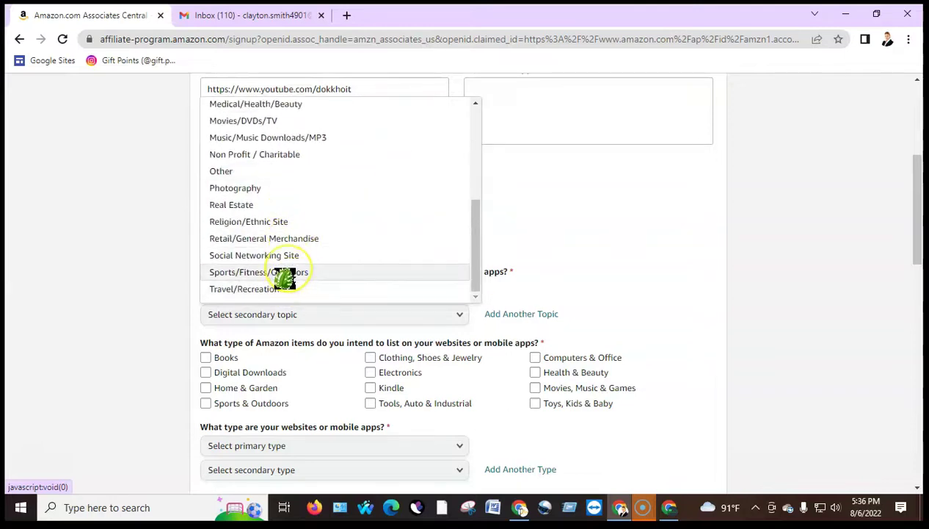
scroll(295, 224, "up", 3)
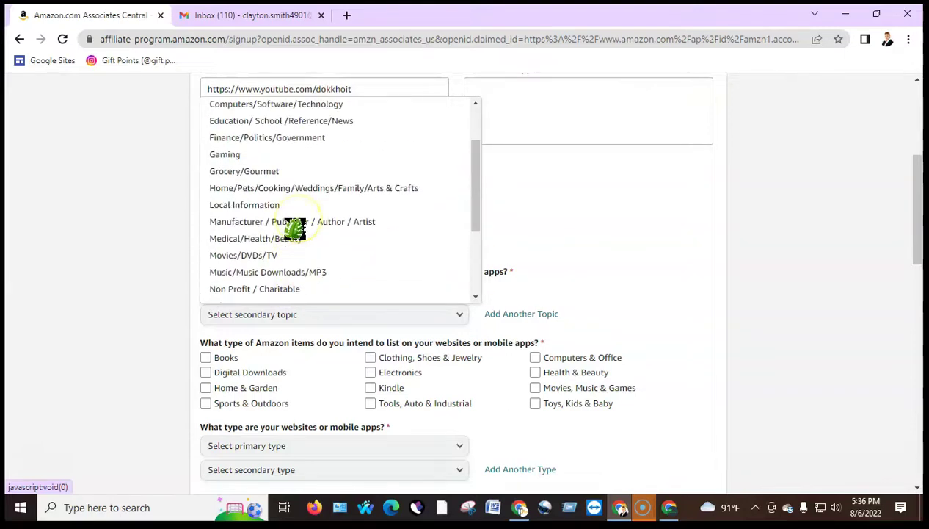
scroll(283, 206, "up", 2)
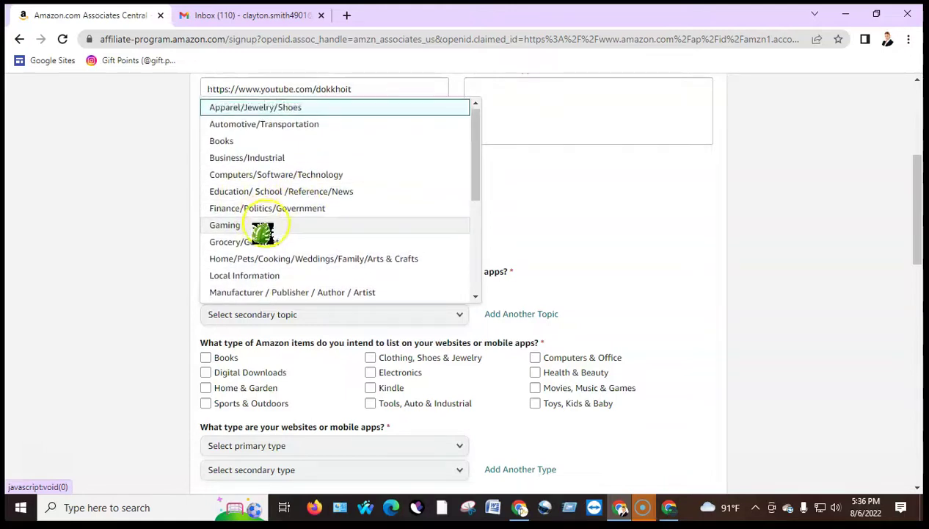
left_click(301, 172)
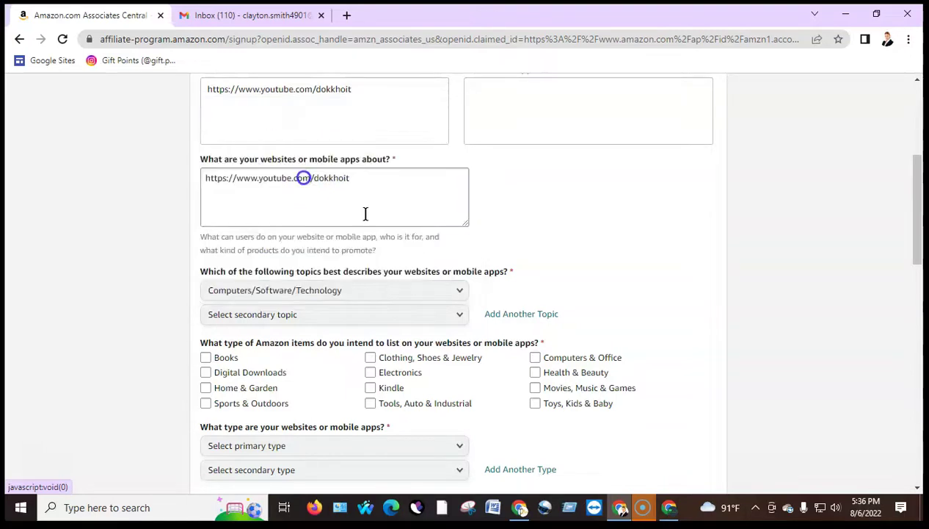
left_click(436, 315)
left_click(272, 311)
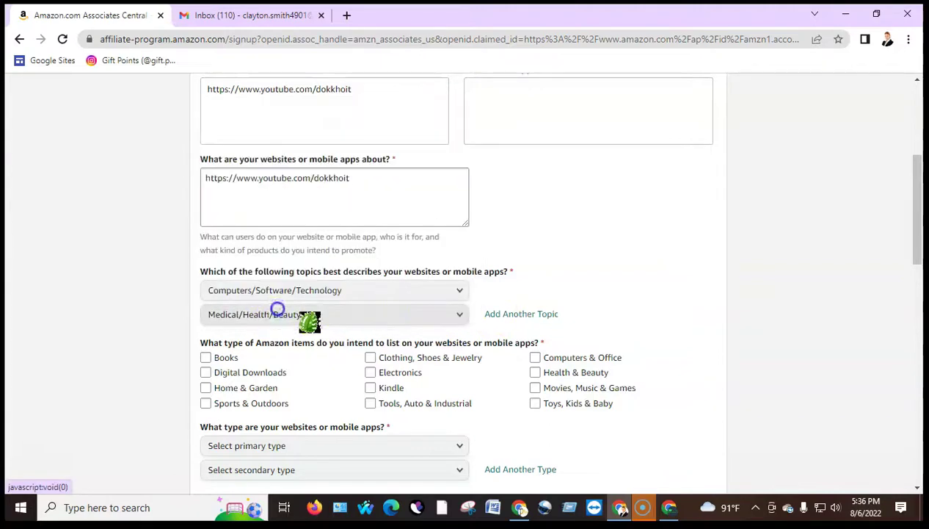
Tick Clothing, Shoes & Jewelry as an item type and make Content or Niche Website both website types
scroll(382, 316, "down", 2)
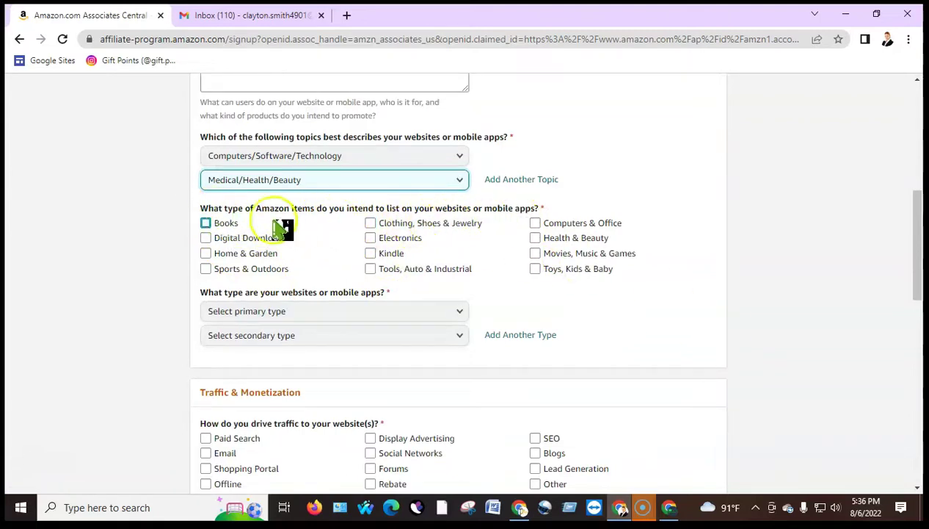
left_click(373, 224)
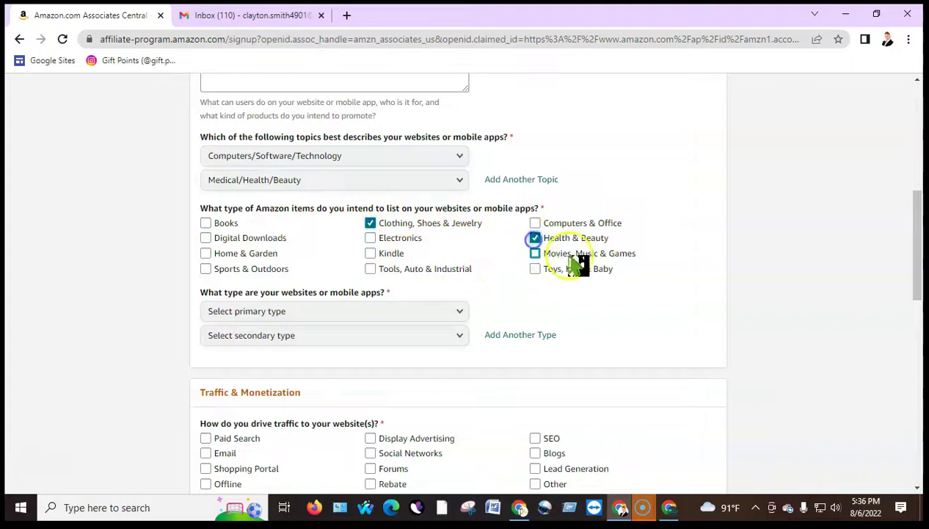
scroll(441, 279, "down", 1)
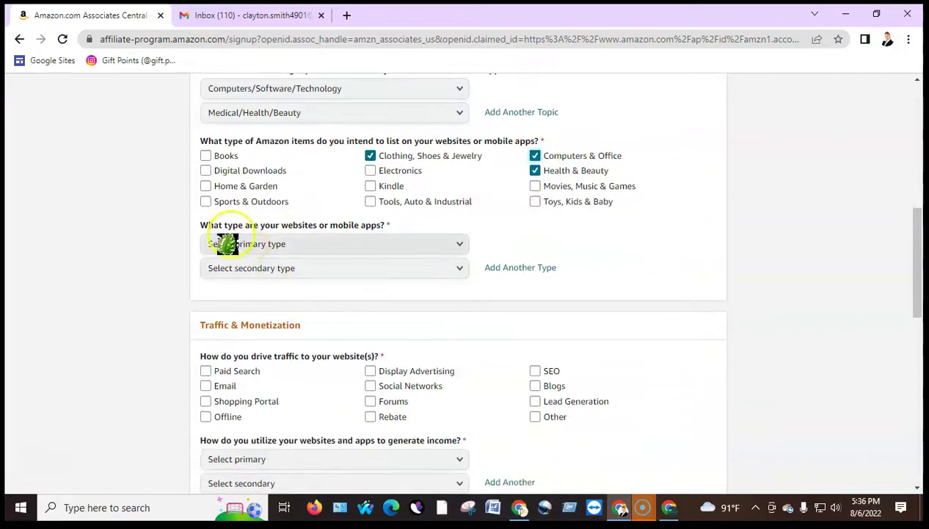
left_click(383, 244)
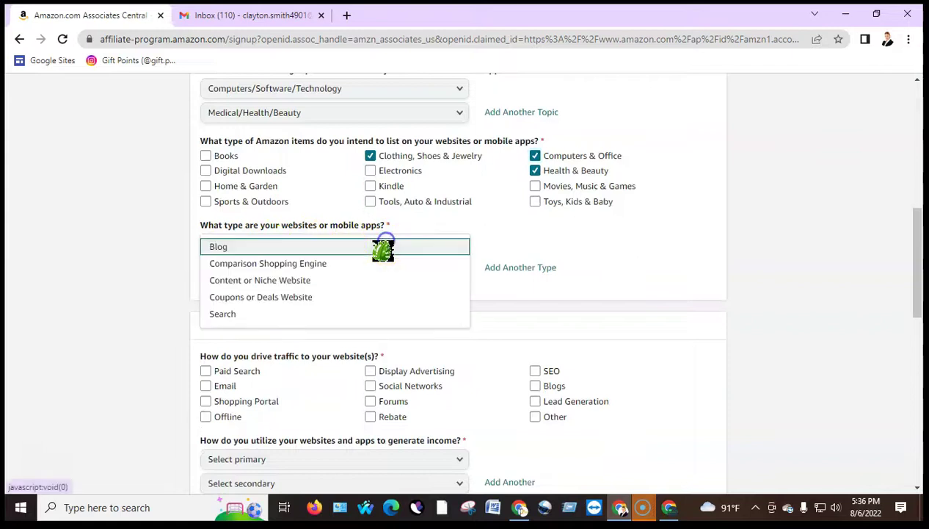
left_click(292, 280)
left_click(340, 270)
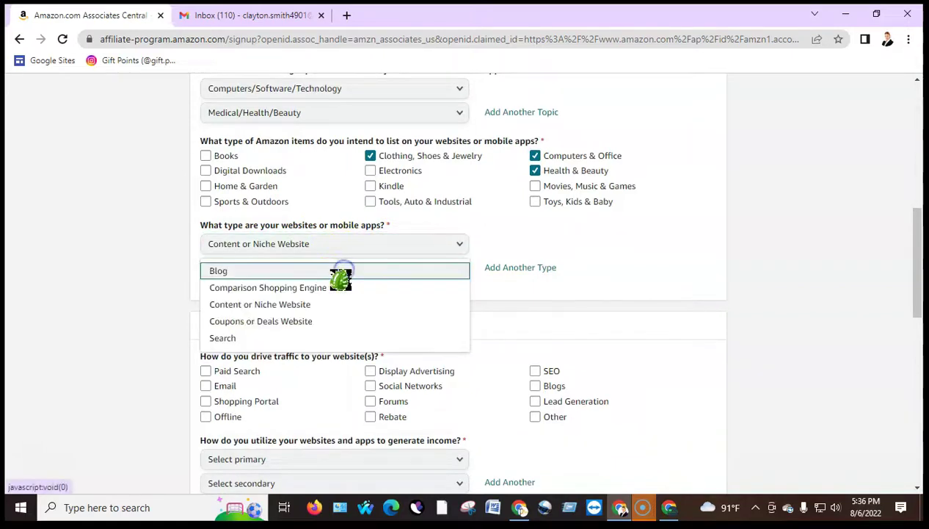
left_click(305, 304)
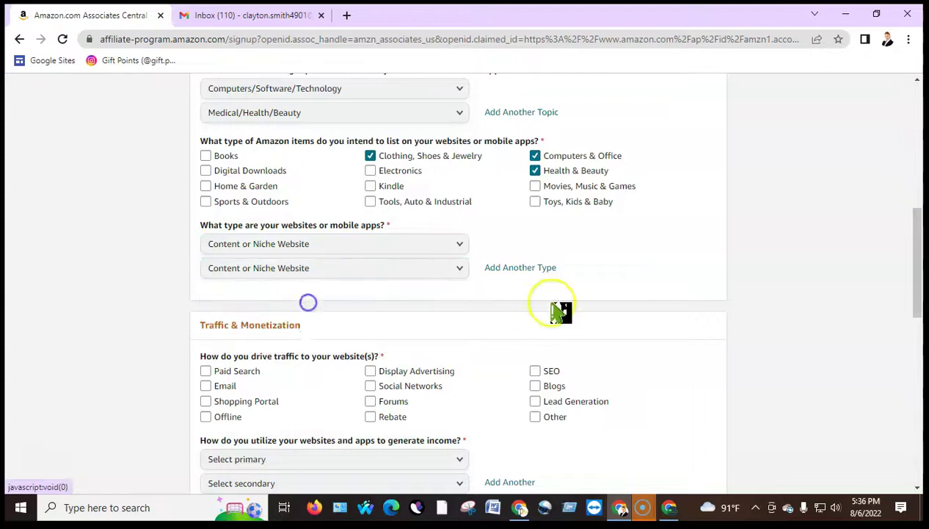
scroll(384, 313, "down", 2)
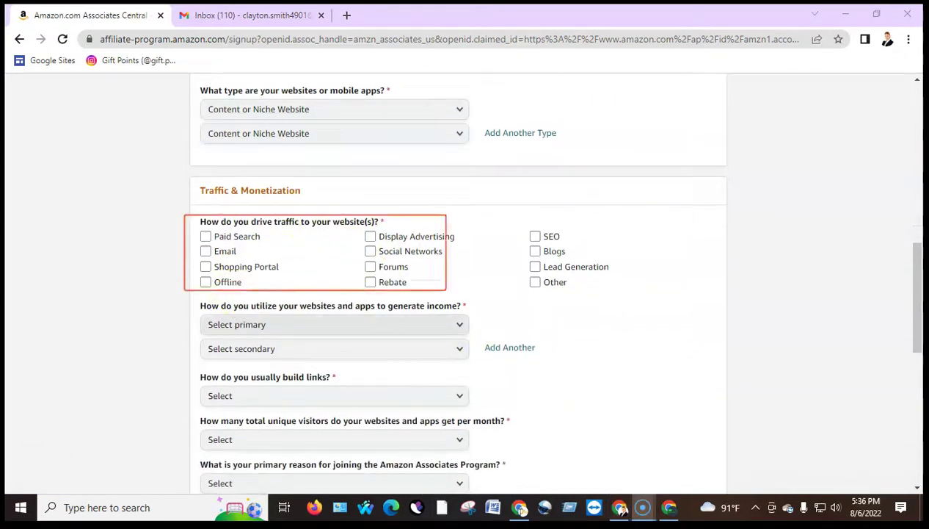
Tick Social Networks, Email, Blogs and SEO as traffic sources; choose Other Affiliate Programs for both income methods
left_click(372, 252)
left_click(205, 252)
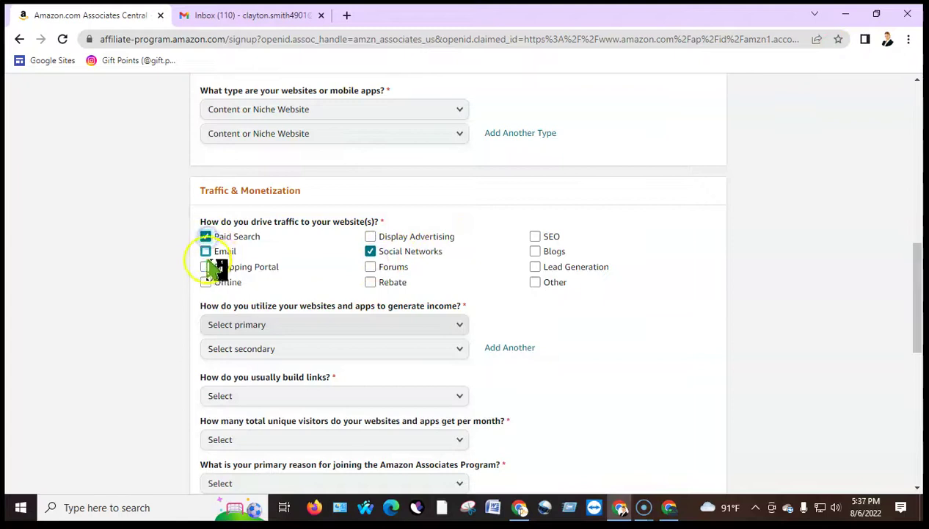
left_click(536, 252)
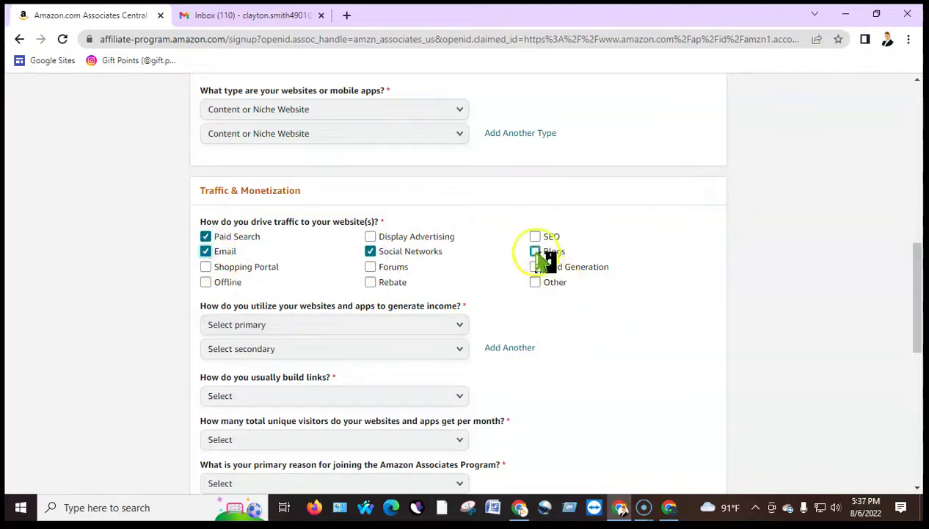
left_click(536, 236)
scroll(623, 301, "down", 1)
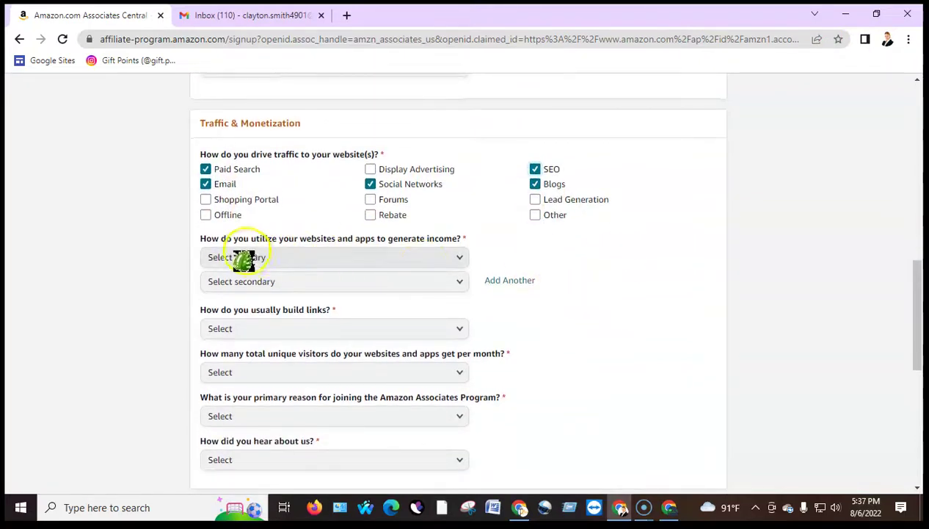
left_click(405, 258)
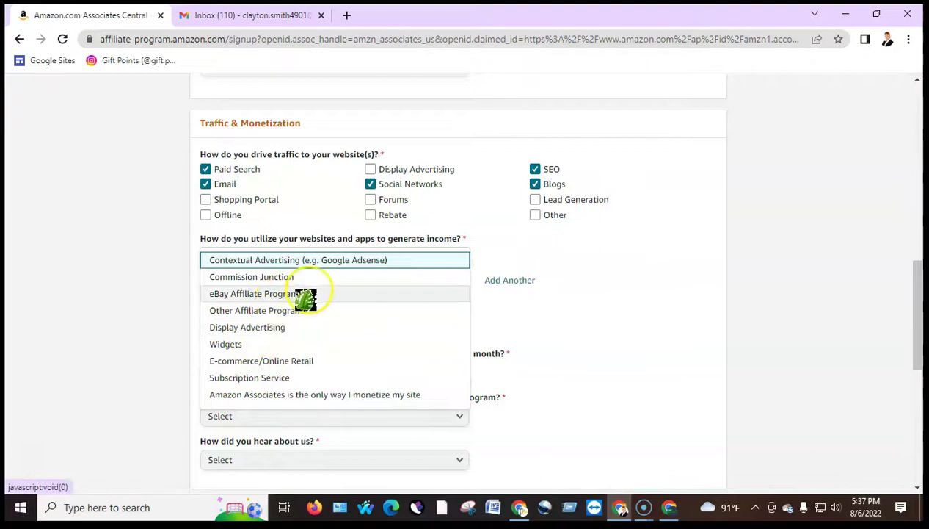
left_click(288, 312)
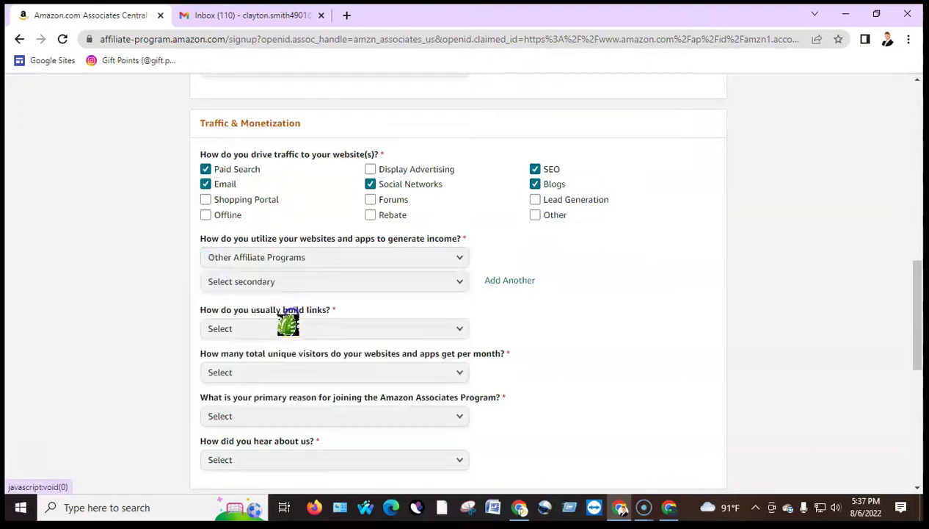
left_click(355, 282)
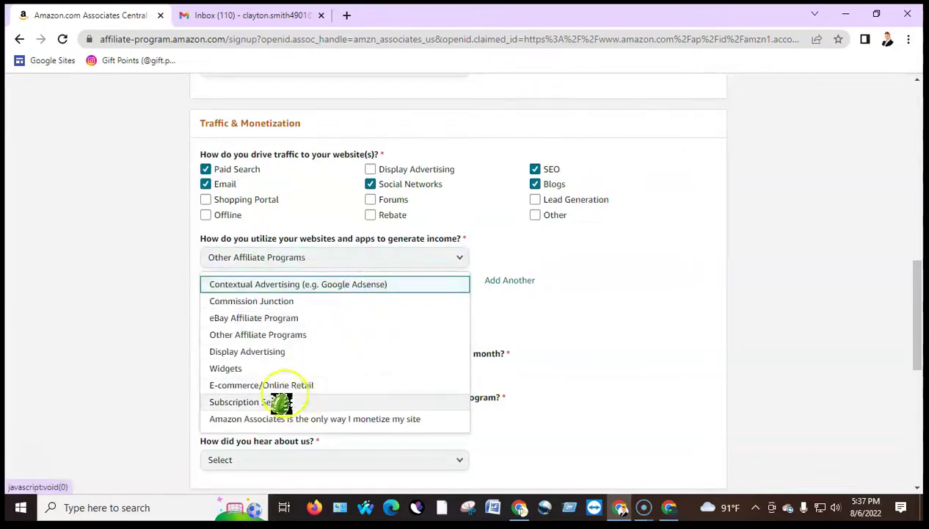
left_click(258, 335)
Answer Other for link building, 50,001–500,000 monthly visitors, Other for joining reason, and From the Amazon.com Website
scroll(591, 330, "down", 1)
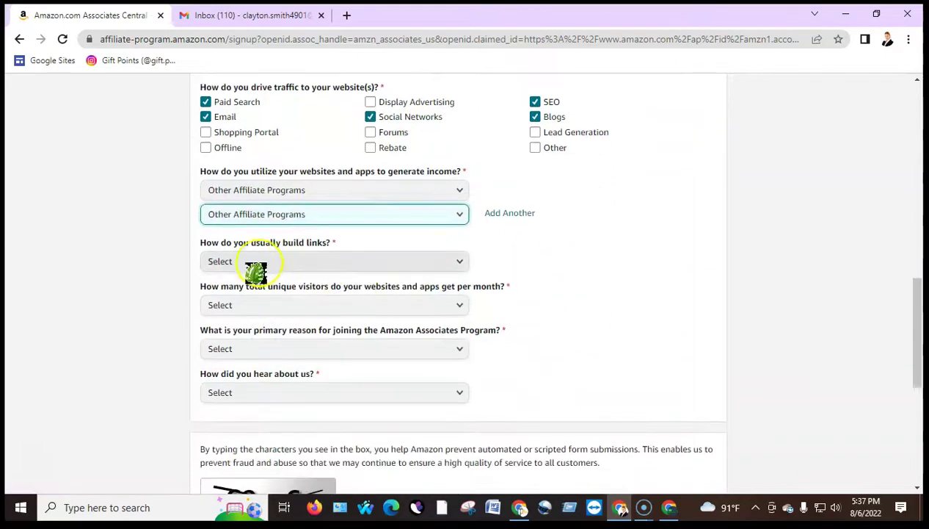
left_click(326, 265)
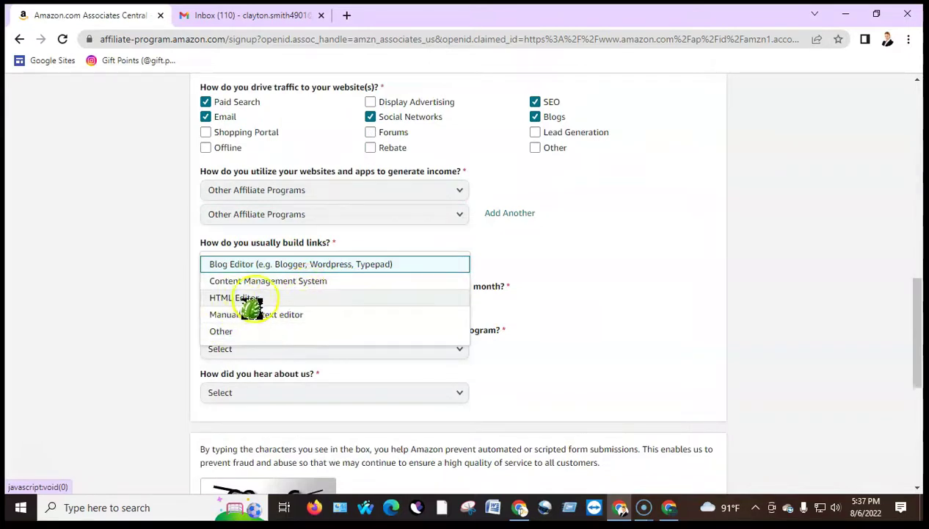
left_click(269, 331)
left_click(284, 309)
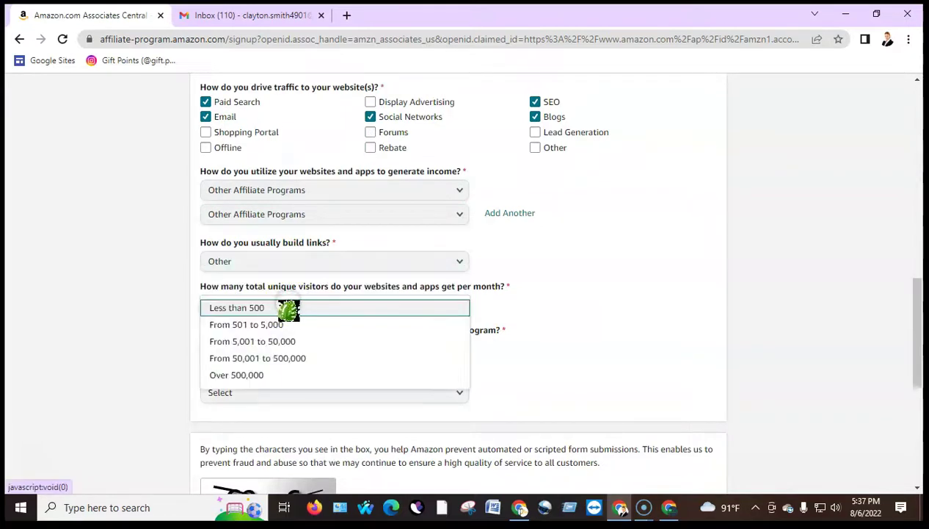
scroll(558, 305, "down", 1)
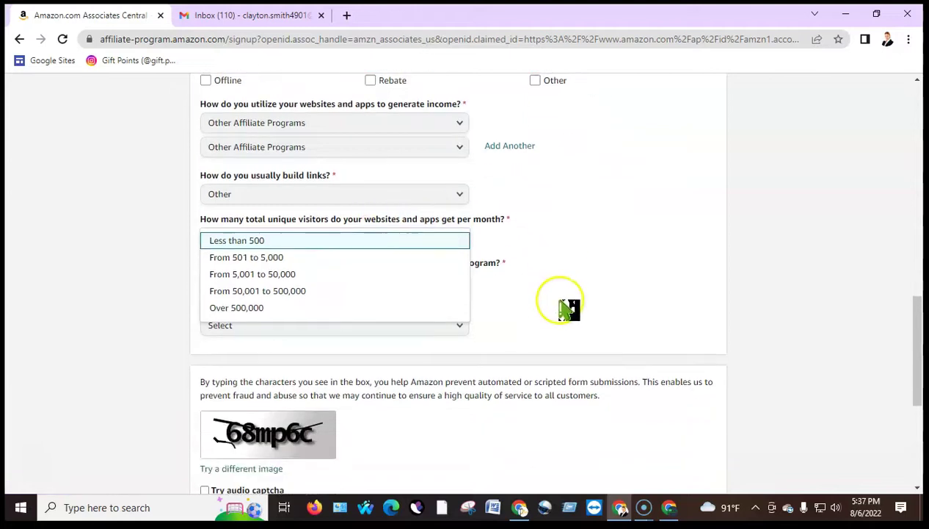
left_click(240, 292)
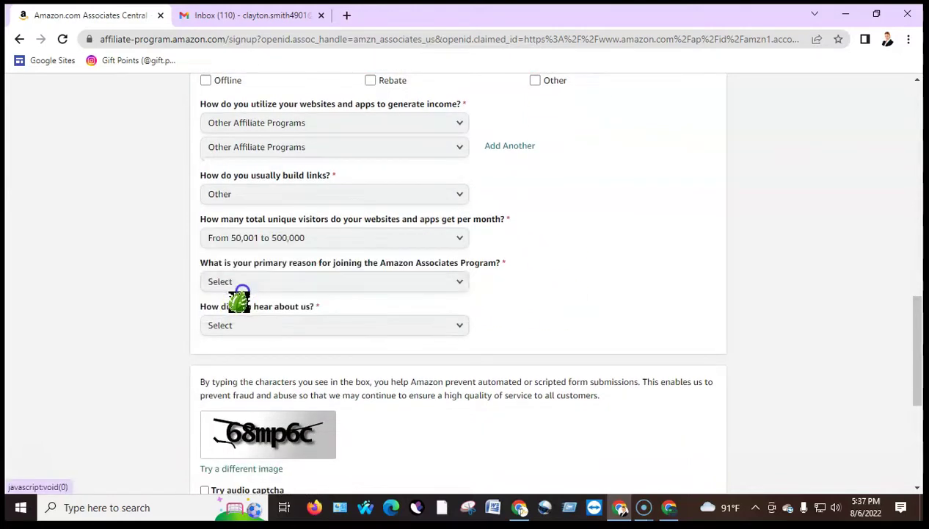
left_click(292, 290)
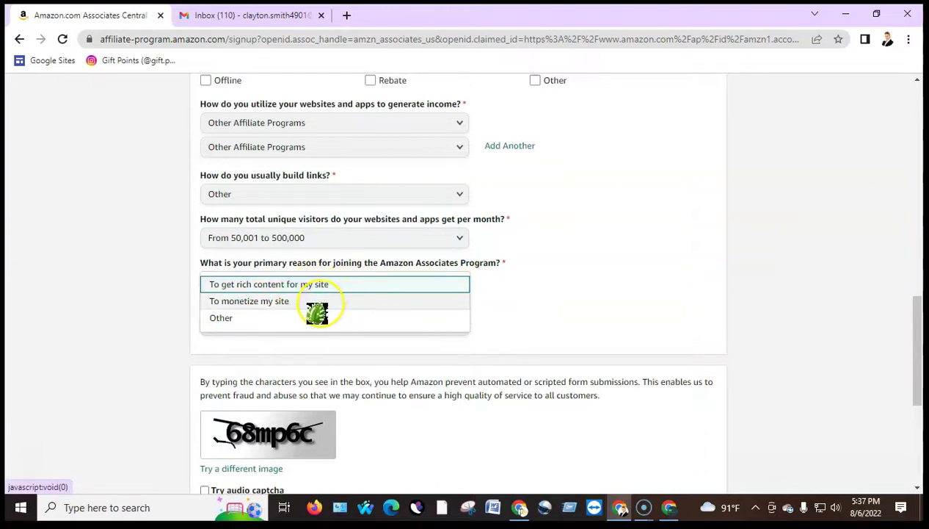
left_click(284, 319)
left_click(371, 329)
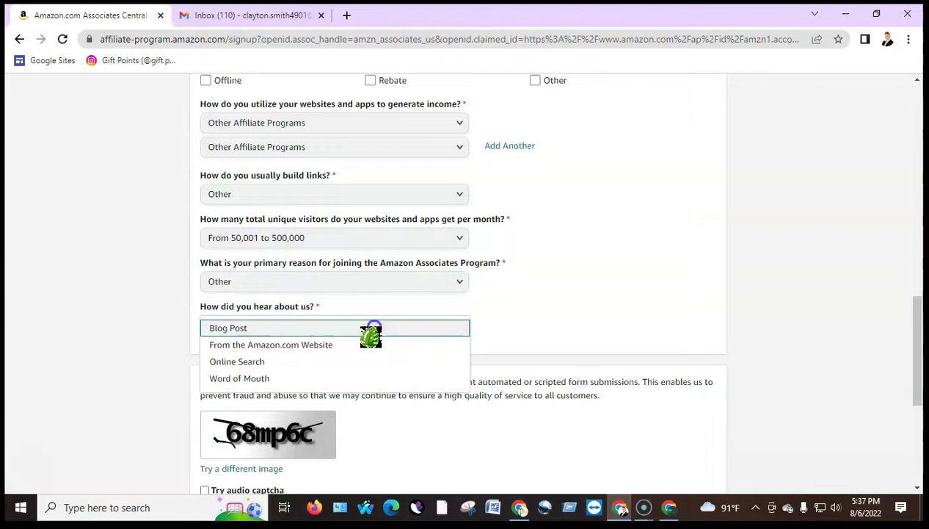
left_click(249, 344)
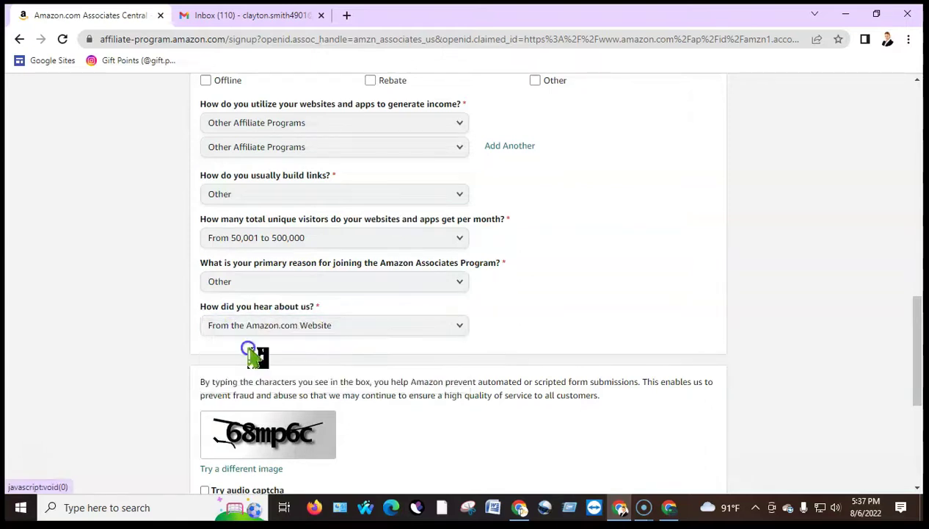
scroll(485, 339, "down", 1)
scroll(481, 339, "down", 2)
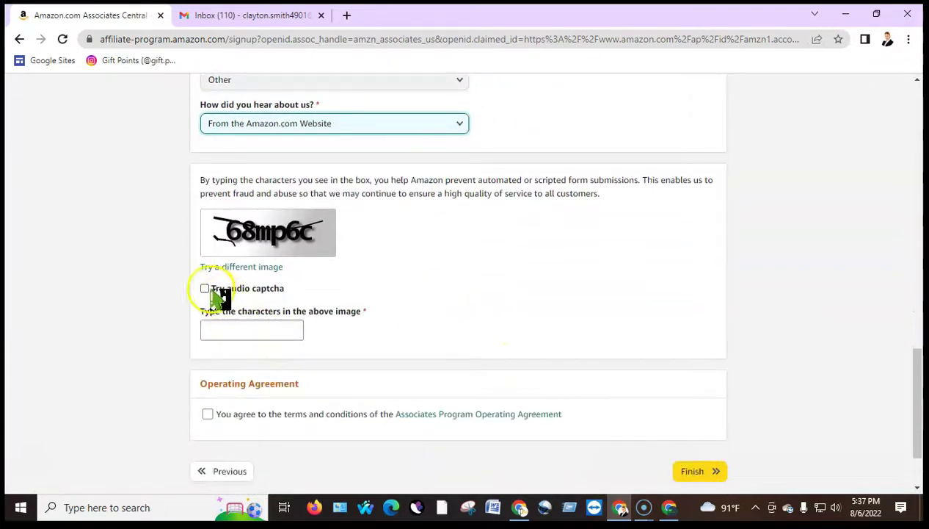
Enter the captcha characters and finish the Associates application
left_click(230, 326)
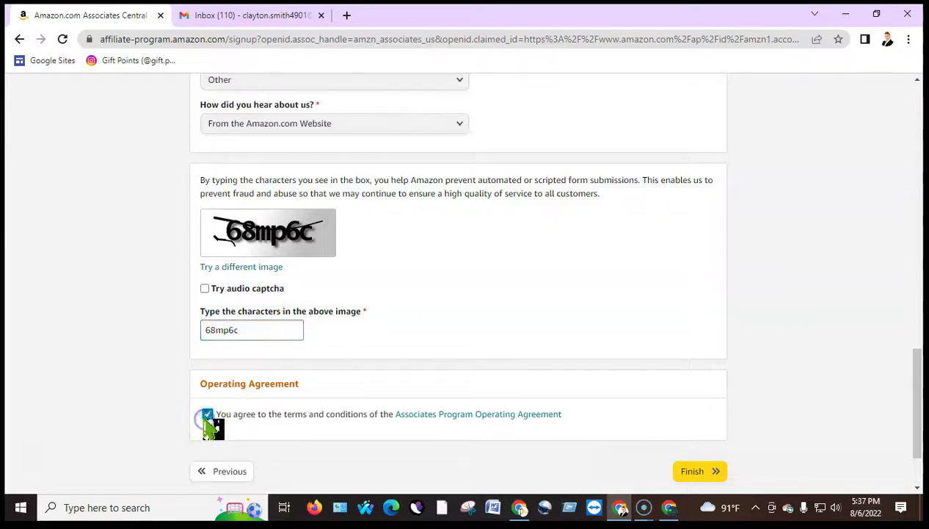
scroll(207, 342, "down", 2)
left_click(698, 382)
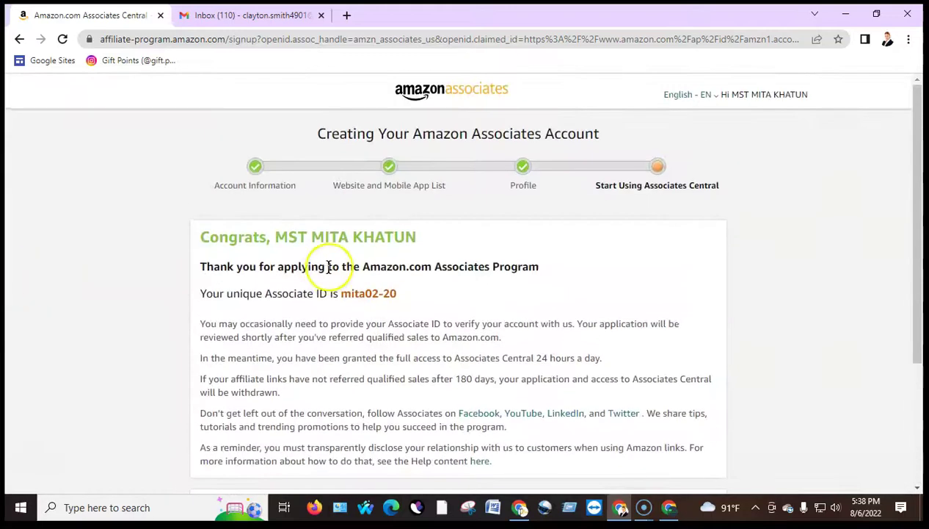
Check the congratulations page, then switch to the Gmail inbox
left_click_drag(410, 243, 203, 237)
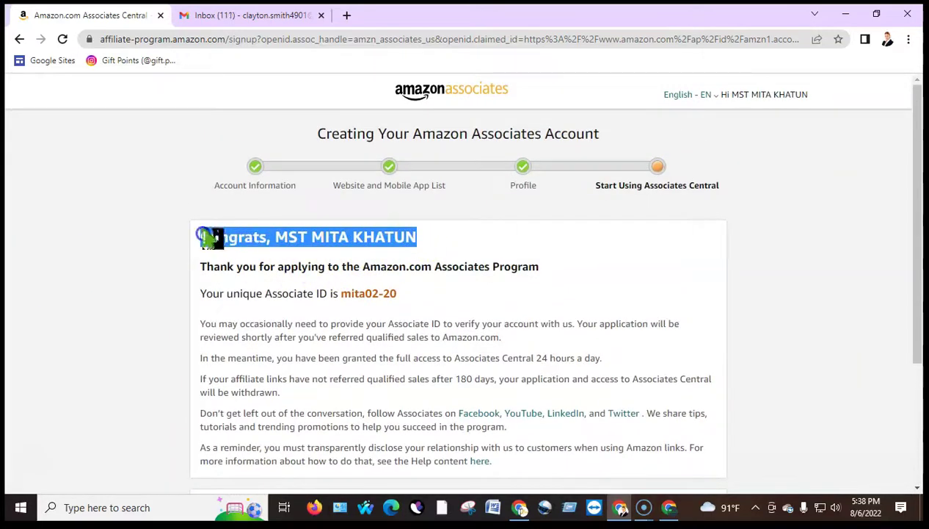
left_click(432, 230)
left_click(262, 15)
left_click(132, 14)
left_click(187, 15)
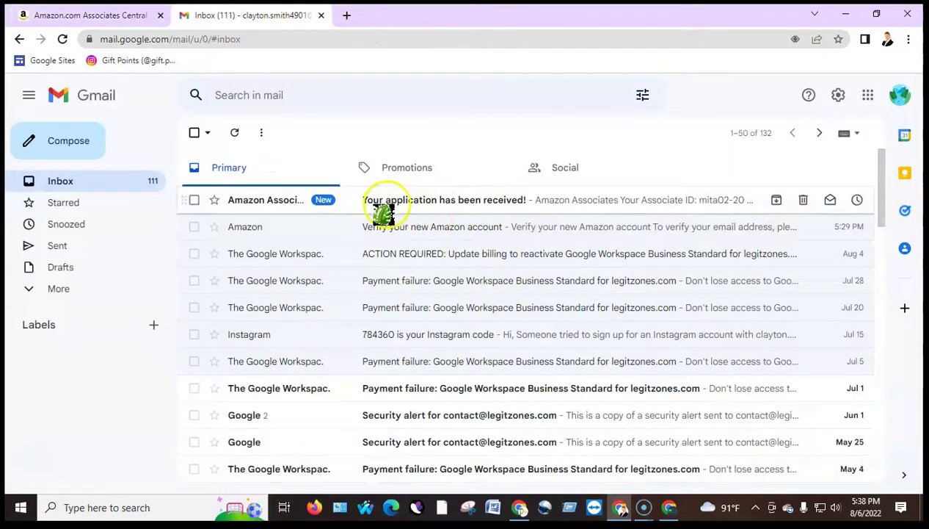
Read the 'Your application has been received!' email, then go back to the Associates thank-you page
left_click(381, 201)
scroll(467, 312, "down", 4)
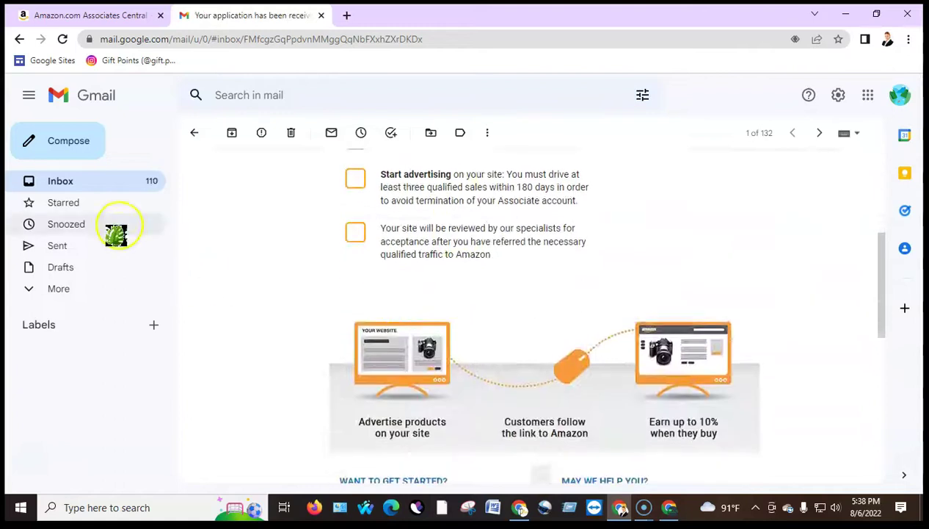
left_click(83, 180)
left_click(88, 14)
scroll(366, 440, "down", 3)
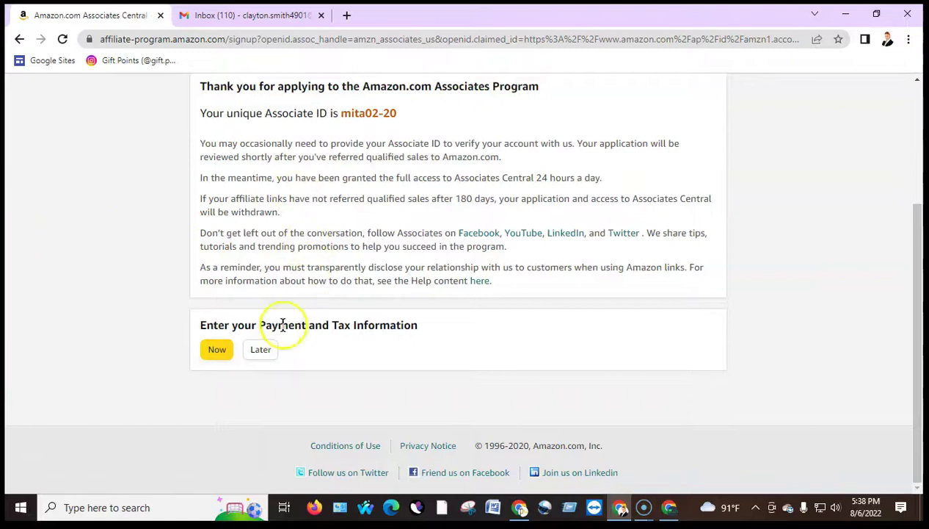
Postpone payment and tax information with Later, then dismiss the welcome overlay via Get Started
left_click(261, 350)
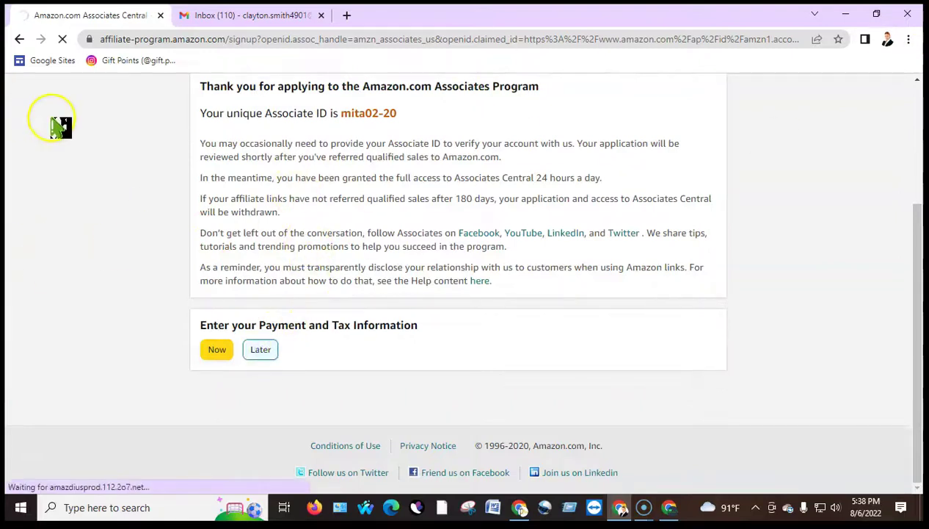
scroll(680, 139, "up", 3)
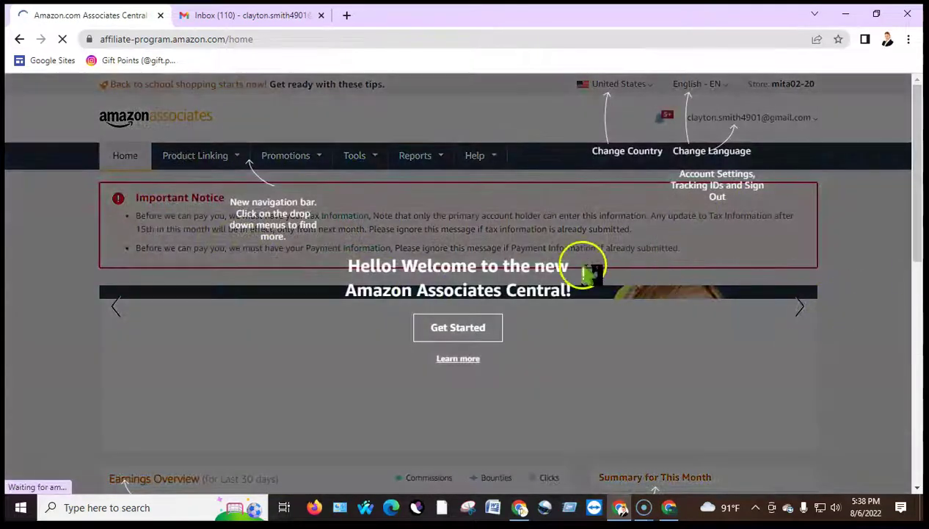
left_click(456, 327)
Scroll through the home dashboard showing $0.00 earnings, briefly selecting the page's web address
scroll(67, 277, "down", 1)
scroll(66, 277, "down", 6)
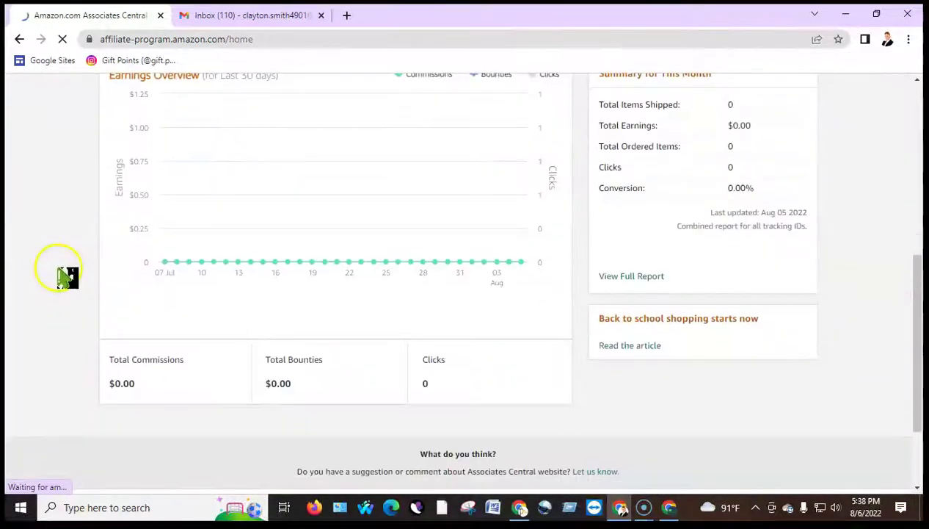
scroll(66, 277, "up", 6)
scroll(66, 283, "down", 5)
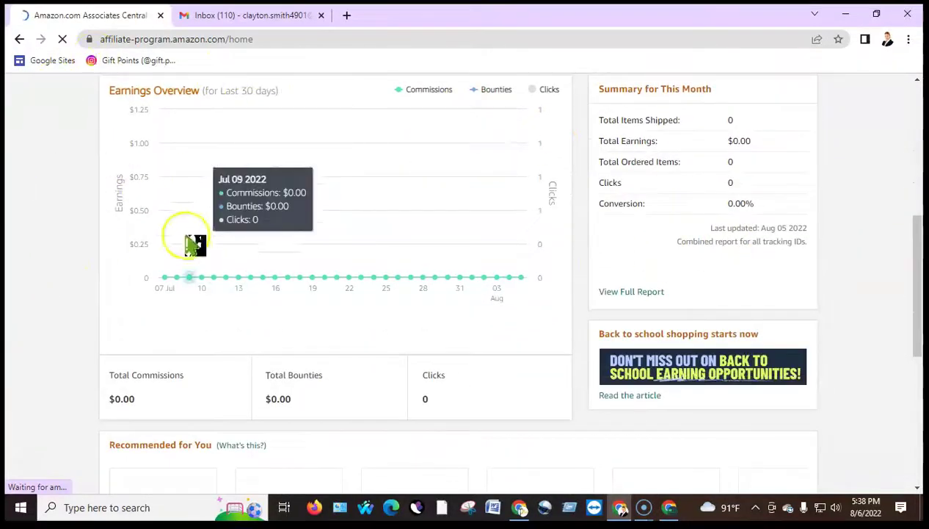
left_click(123, 39)
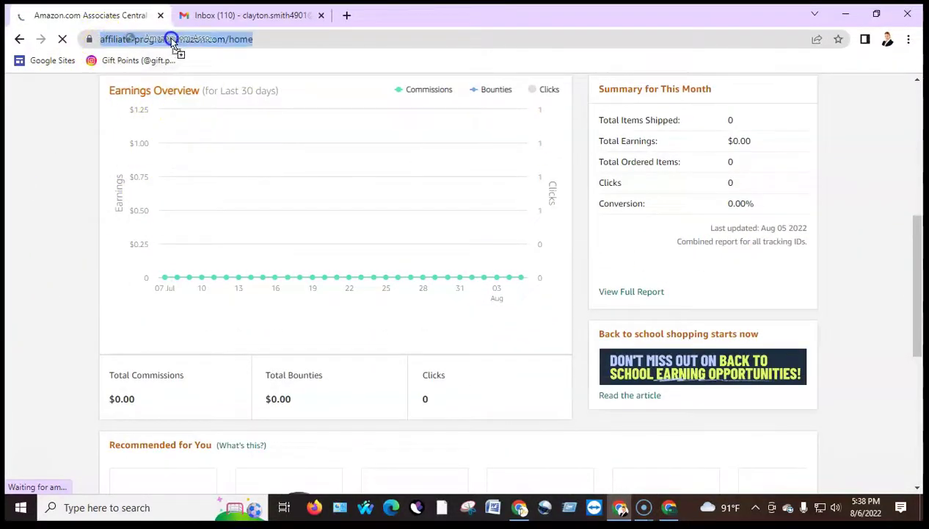
left_click(62, 240)
scroll(331, 161, "up", 3)
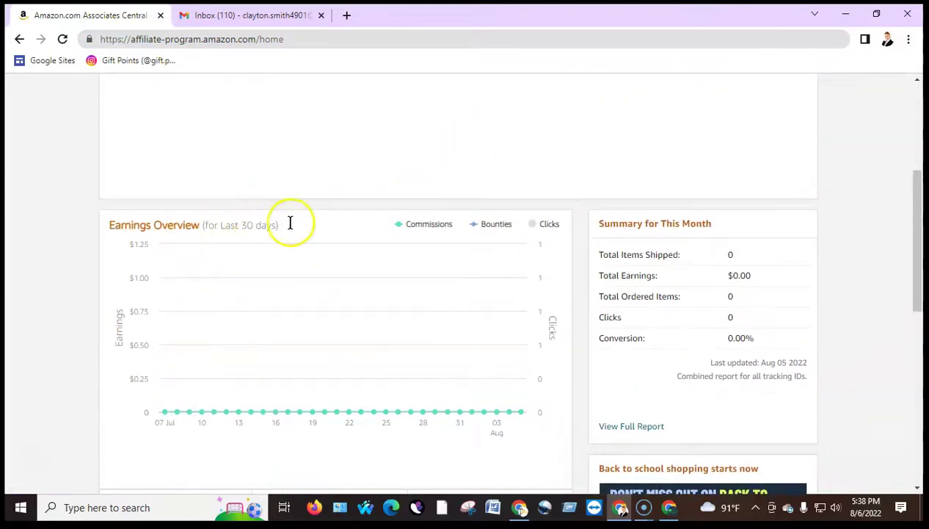
scroll(342, 221, "down", 3)
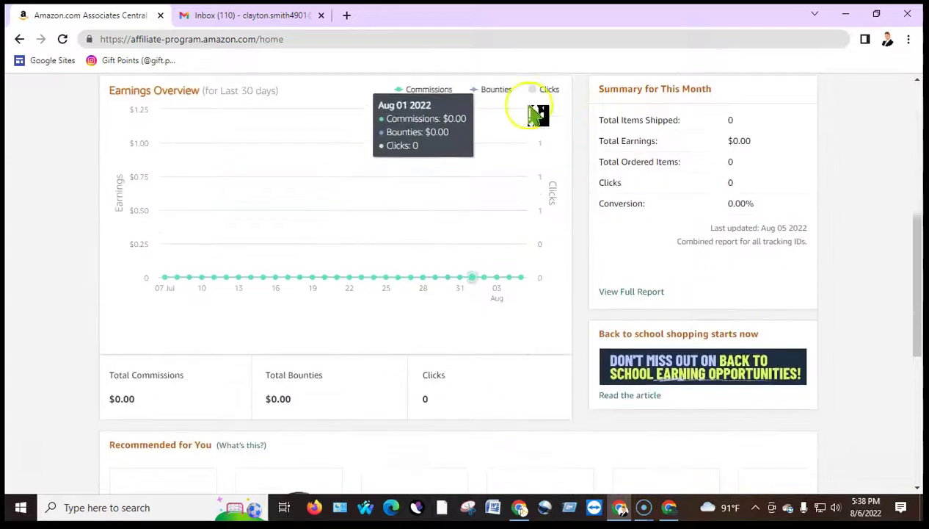
scroll(139, 176, "down", 8)
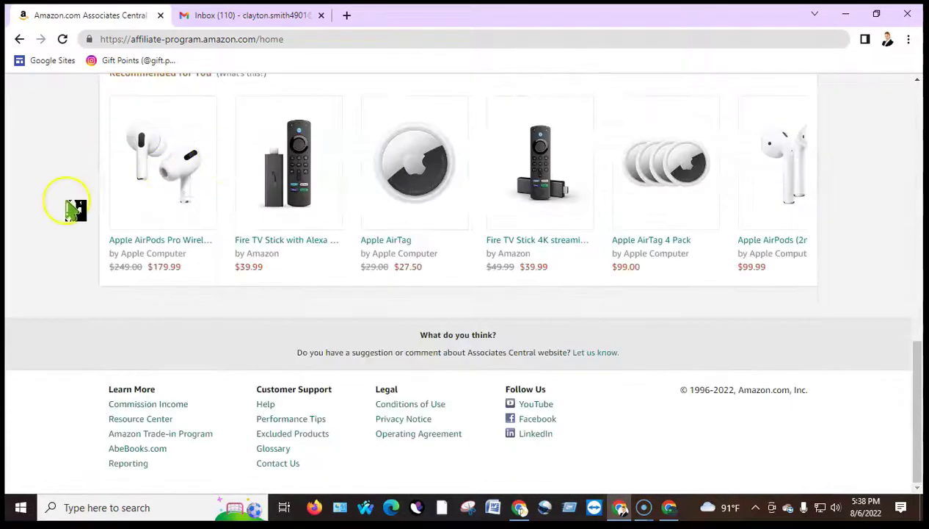
scroll(11, 221, "up", 3)
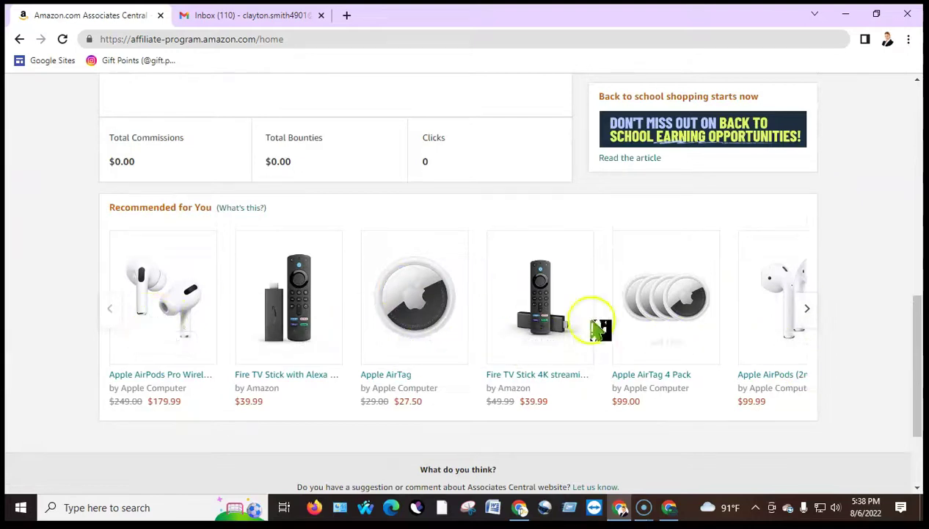
Page forward and back through the recommended products carousel, then return to the top
left_click(804, 308)
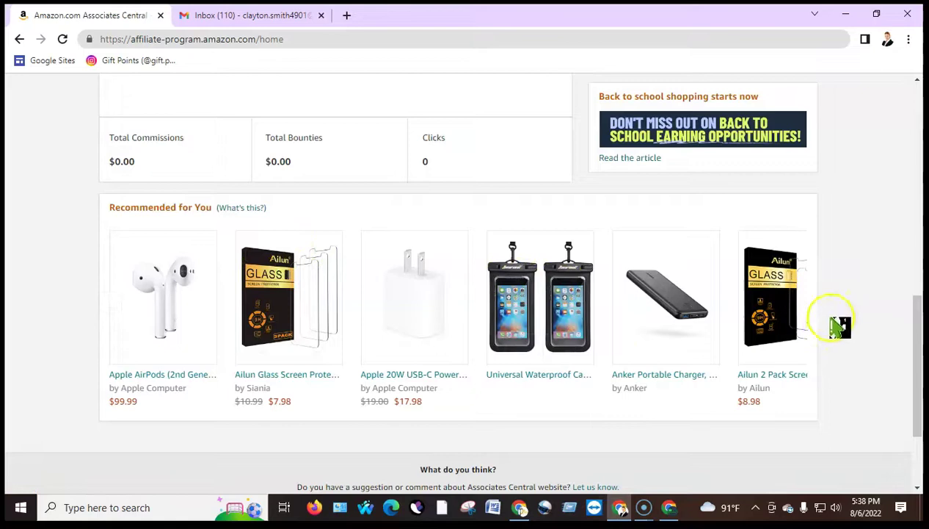
left_click(112, 308)
scroll(81, 294, "up", 5)
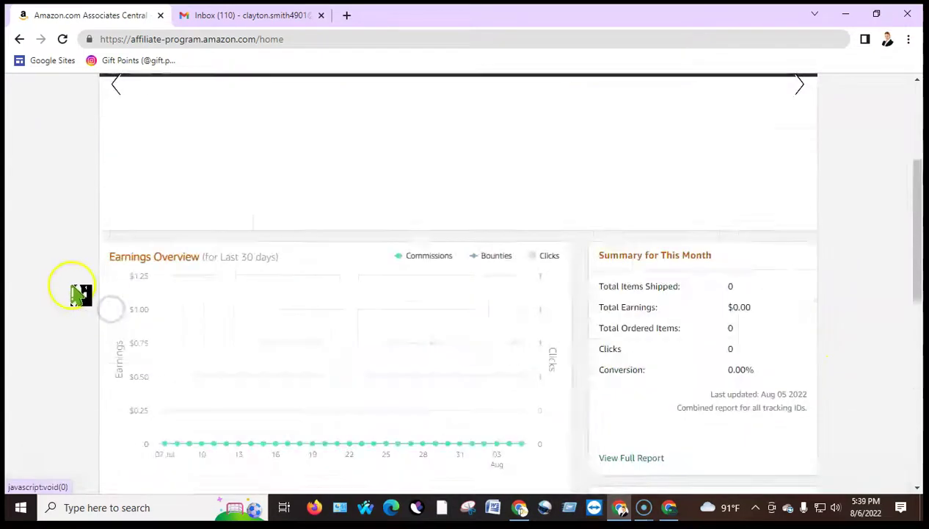
scroll(81, 294, "up", 3)
left_click_drag(919, 156, 922, 95)
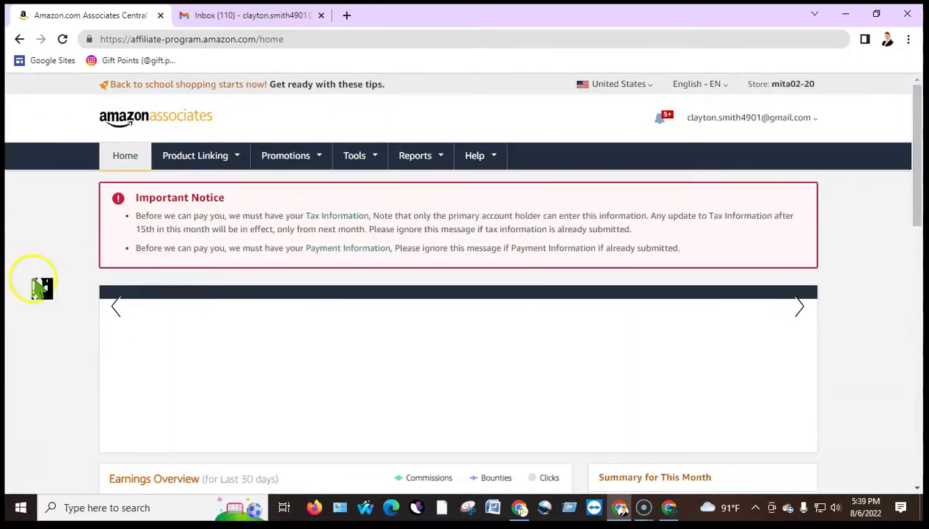
Open the SiteStripe page from the Tools menu, skim it, then open a new browser tab
left_click(440, 156)
left_click(356, 156)
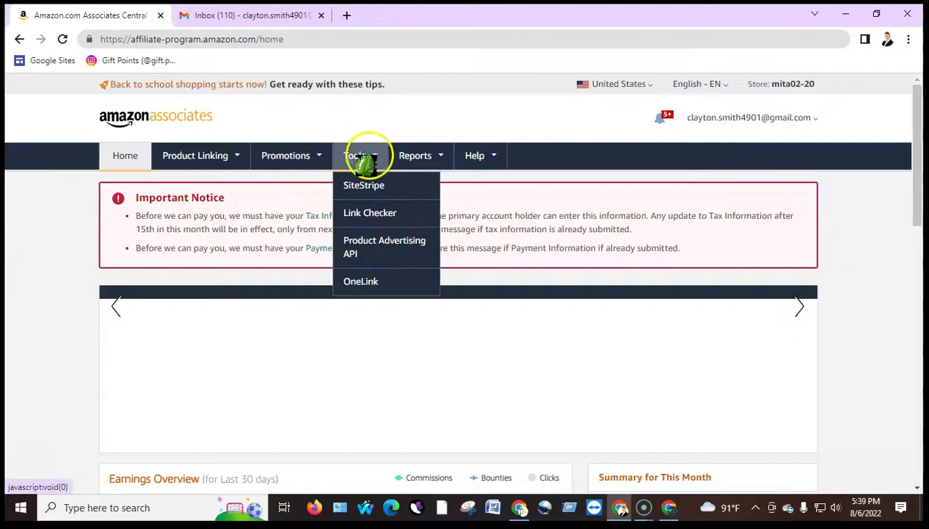
left_click(363, 187)
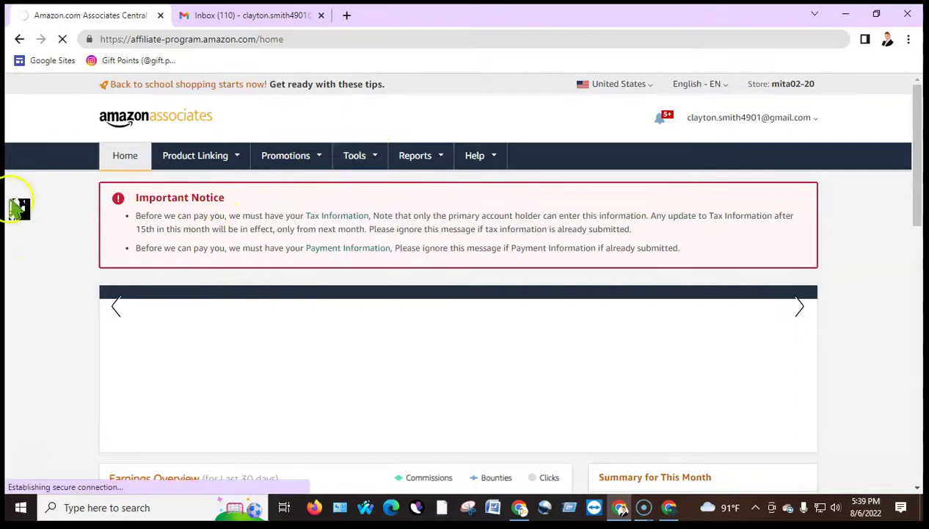
left_click(355, 156)
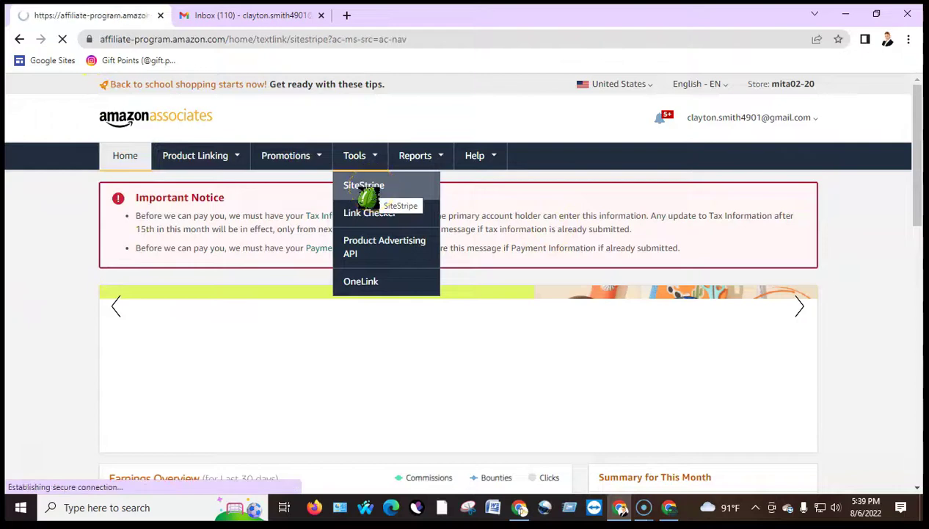
scroll(14, 253, "down", 4)
scroll(13, 253, "up", 3)
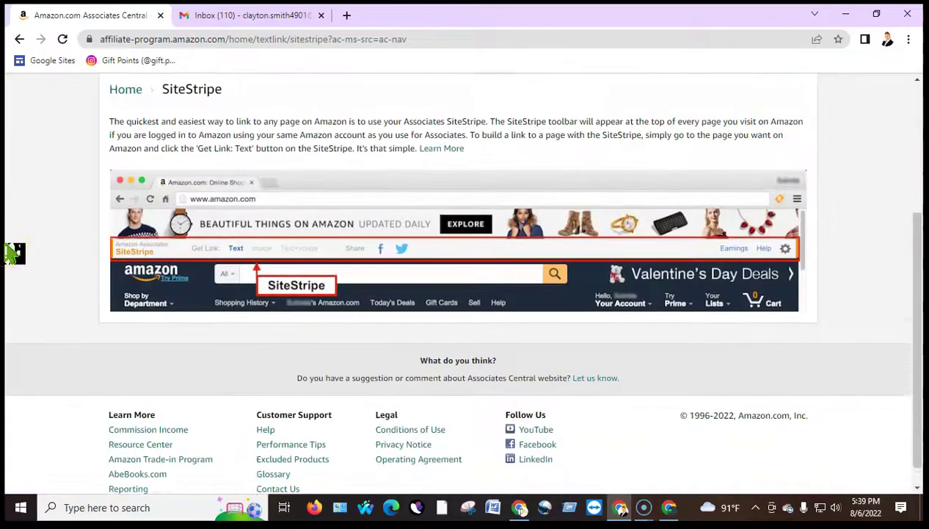
left_click(348, 16)
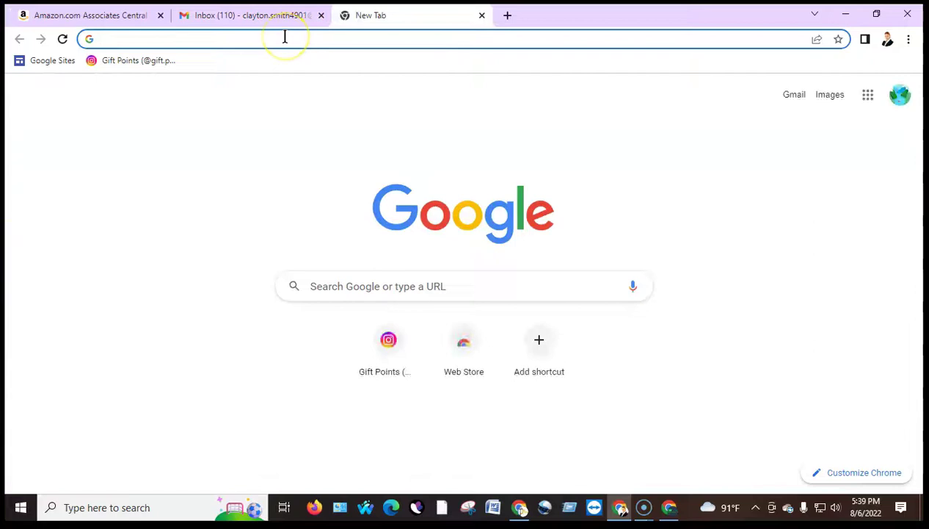
Search the web for 'amaz' and go to the Amazon.com homepage
type("amaz")
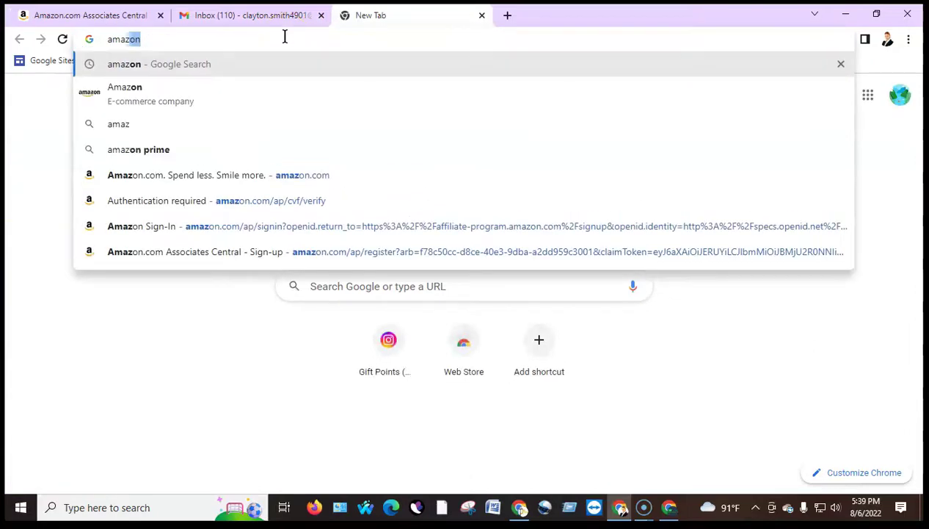
key("Return")
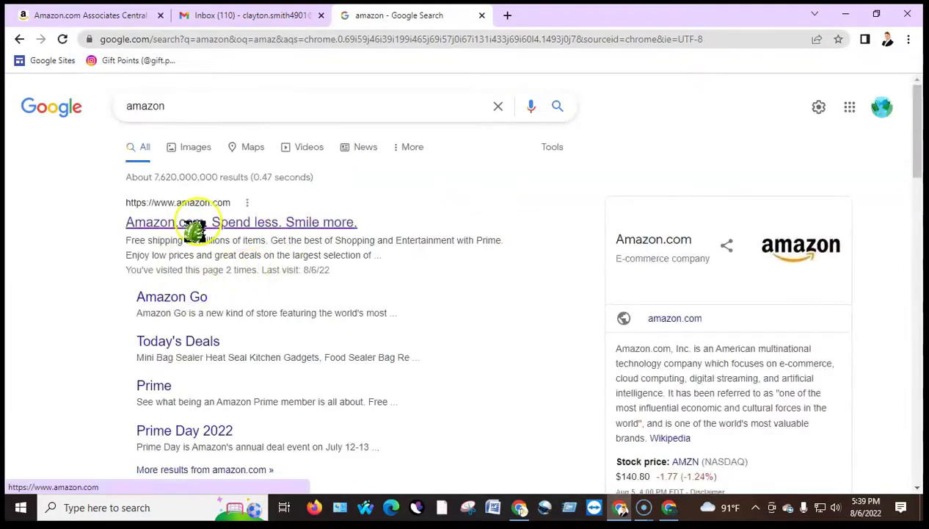
left_click(195, 221)
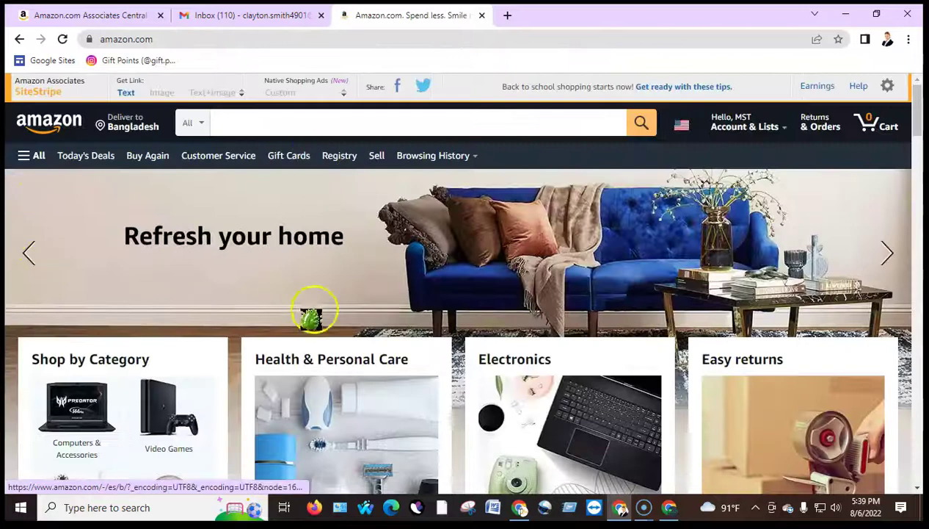
mouse_move(762, 126)
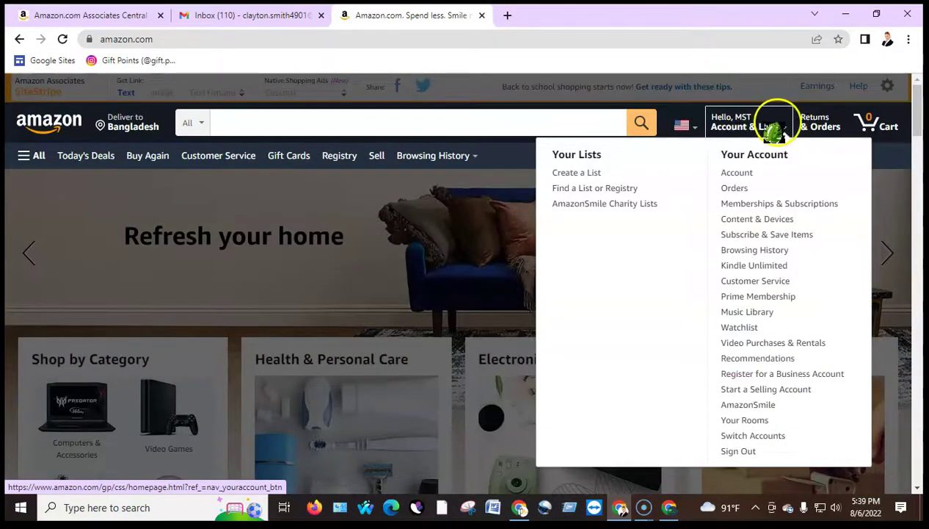
scroll(87, 219, "down", 15)
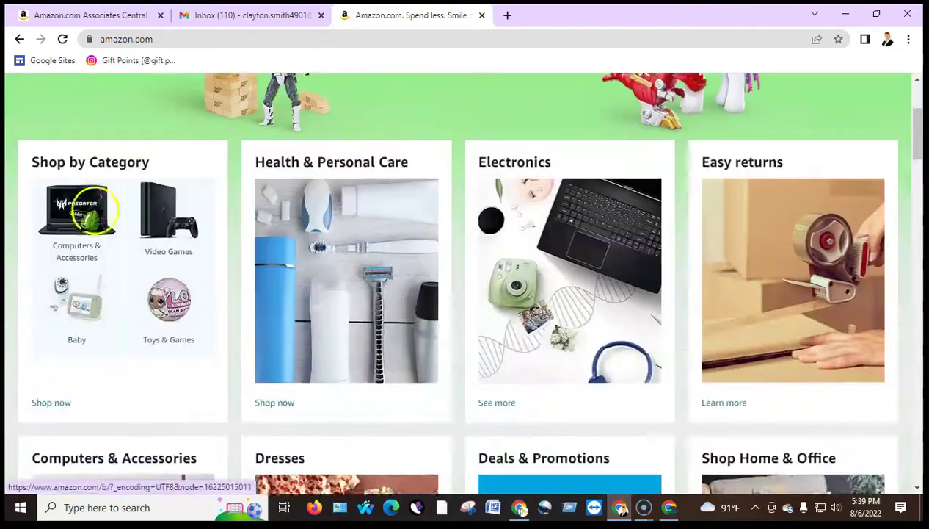
scroll(430, 274, "down", 12)
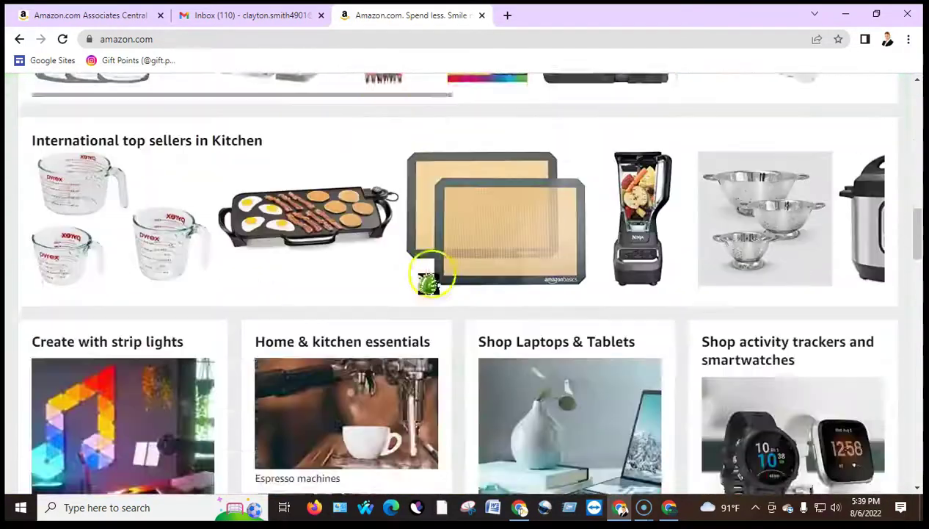
scroll(181, 249, "up", 13)
scroll(181, 250, "up", 15)
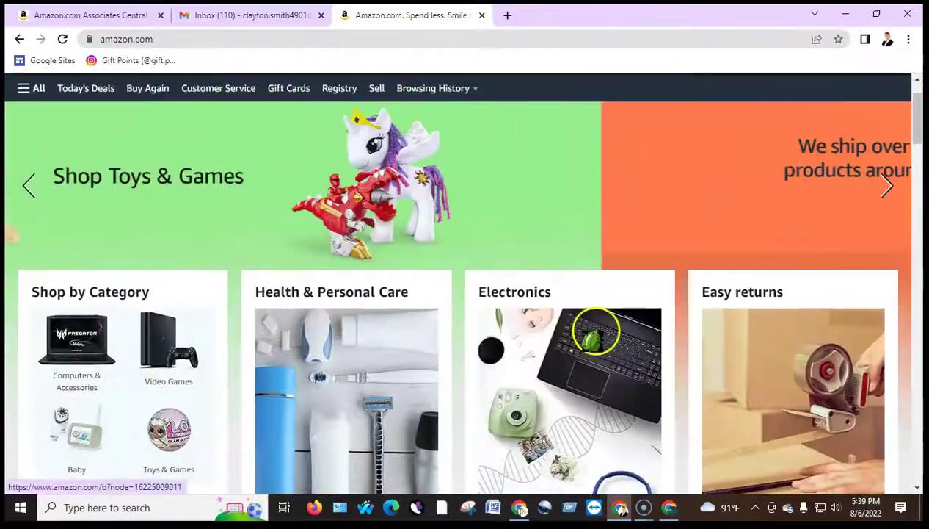
Open the Electronics category and pick the Amazon Basics AA batteries (Pack of 48)
left_click(598, 382)
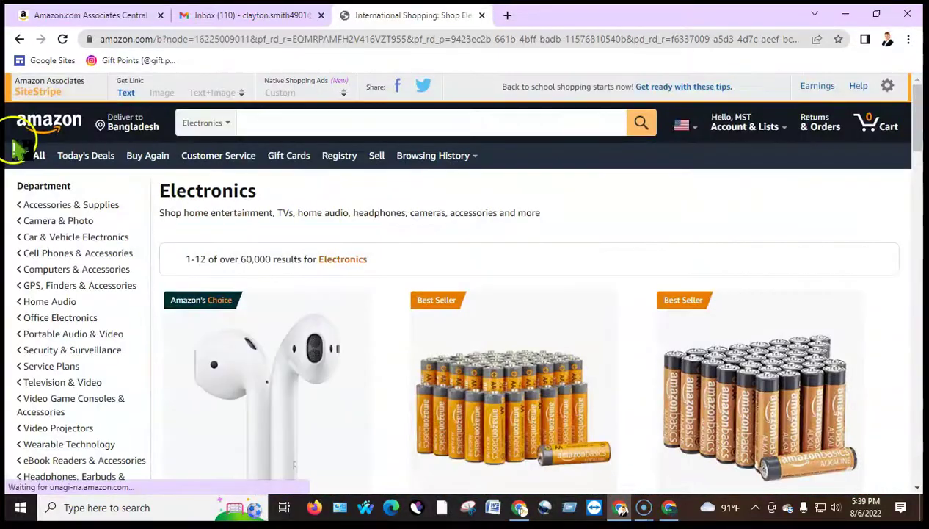
scroll(521, 363, "down", 2)
scroll(521, 321, "down", 2)
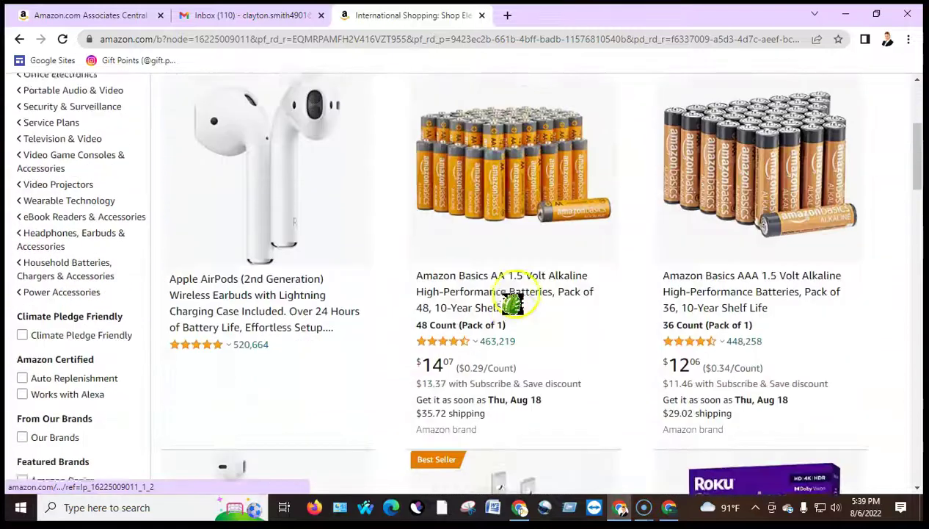
left_click(529, 155)
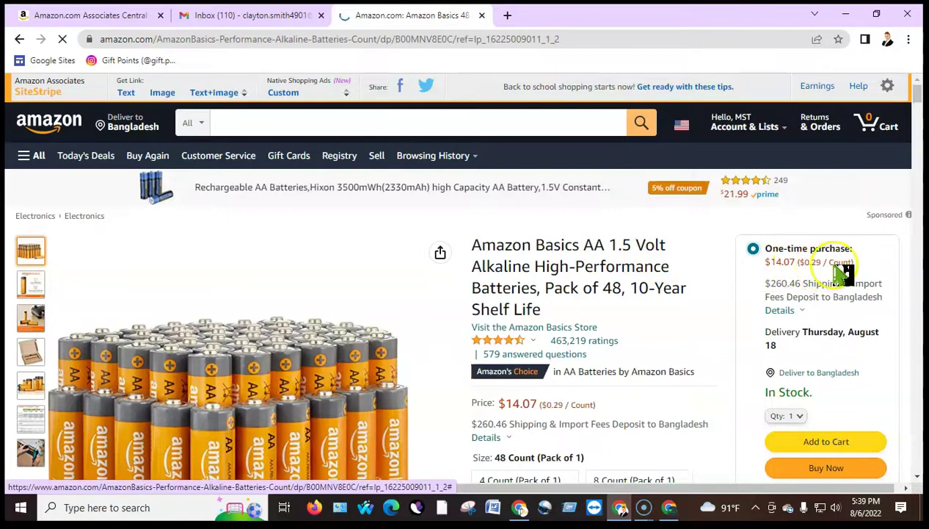
Try SiteStripe Text, Text+Image and Custom links on the batteries page, then close the ad box
scroll(845, 274, "down", 1)
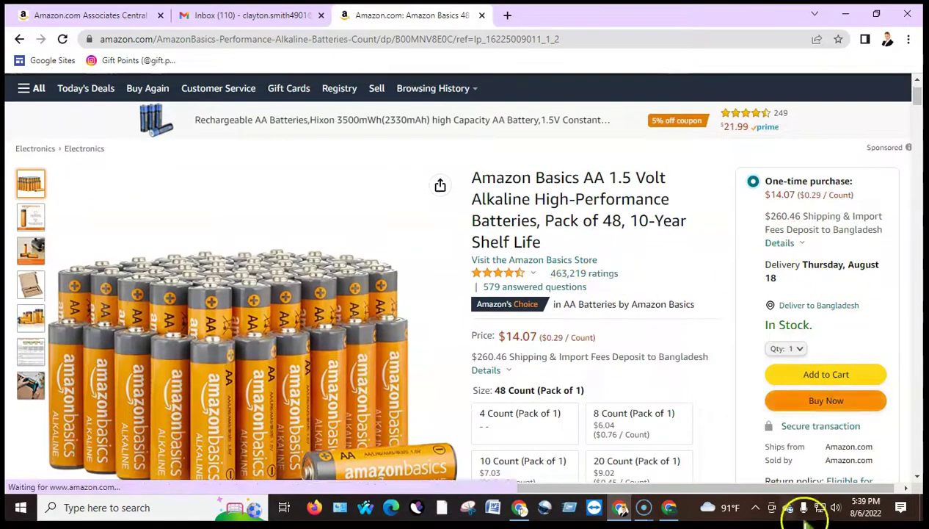
scroll(550, 259, "down", 2)
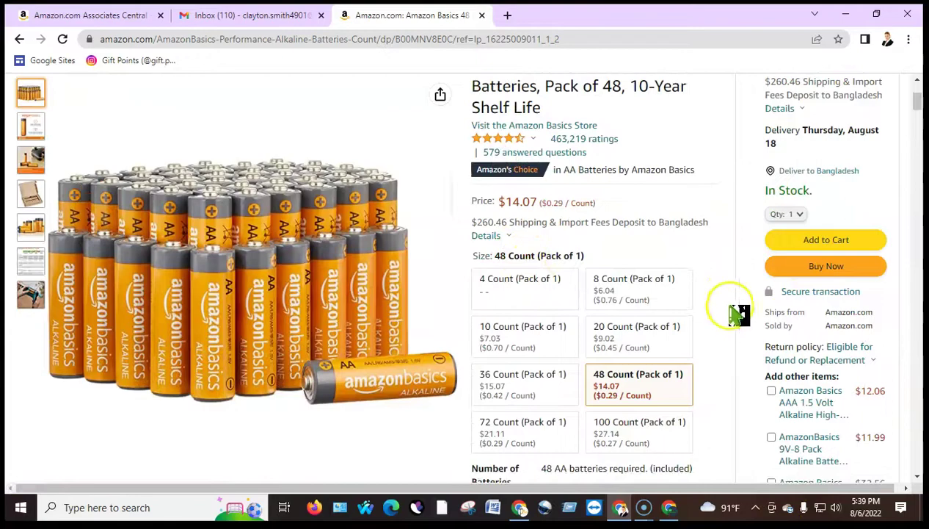
scroll(739, 314, "down", 4)
scroll(736, 303, "up", 6)
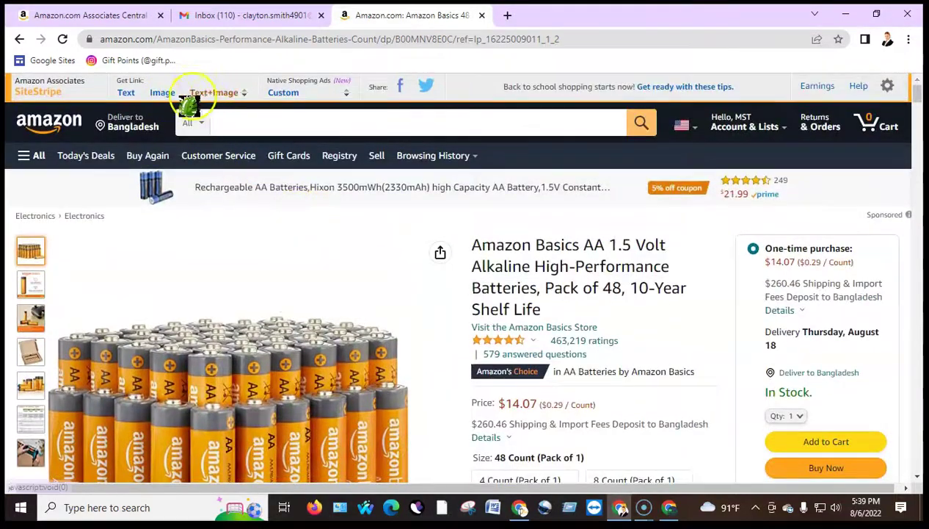
left_click(126, 93)
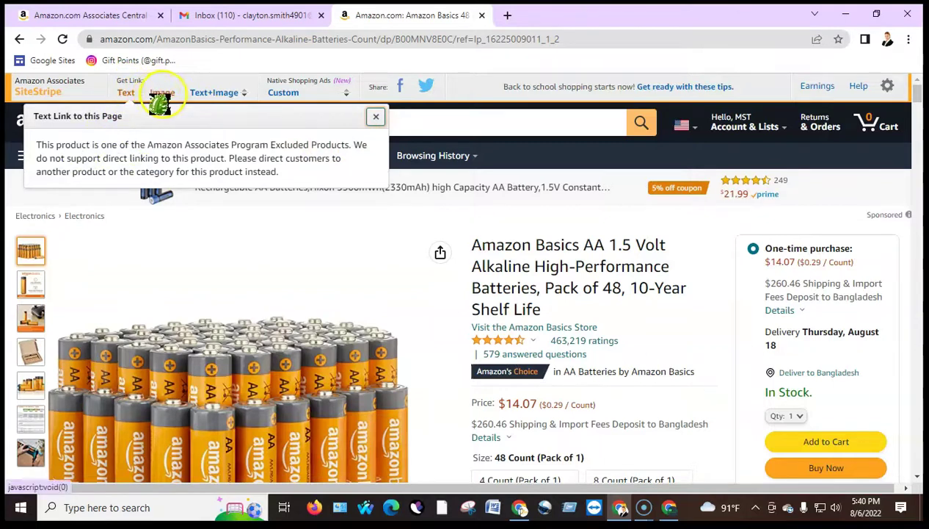
left_click(228, 94)
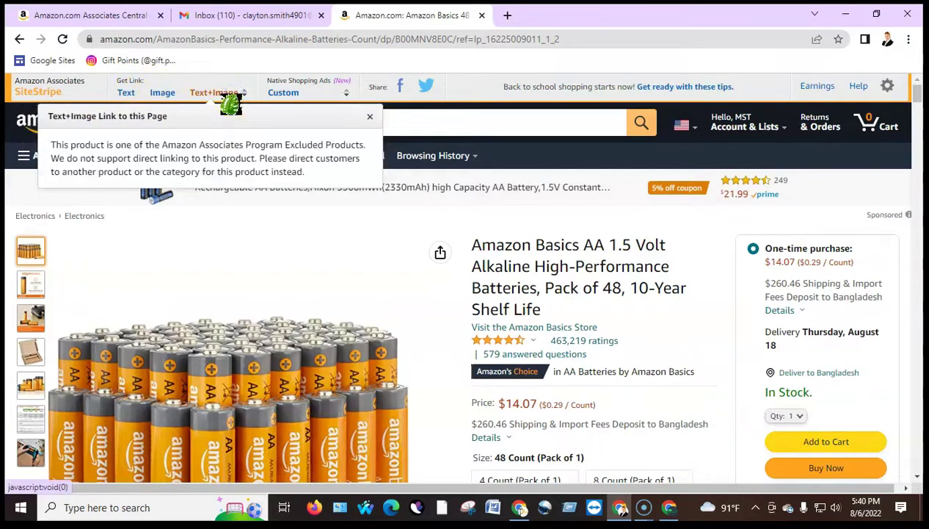
left_click(291, 94)
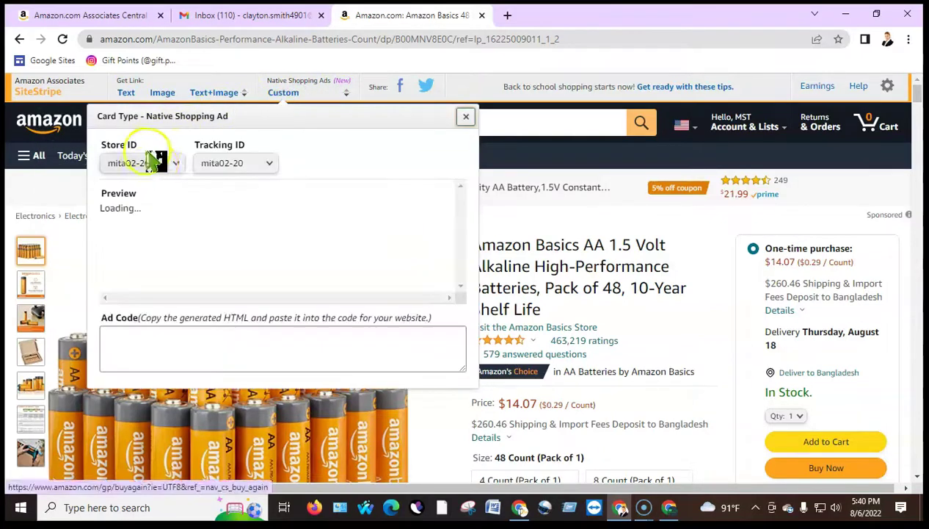
scroll(224, 266, "down", 1)
left_click(139, 267)
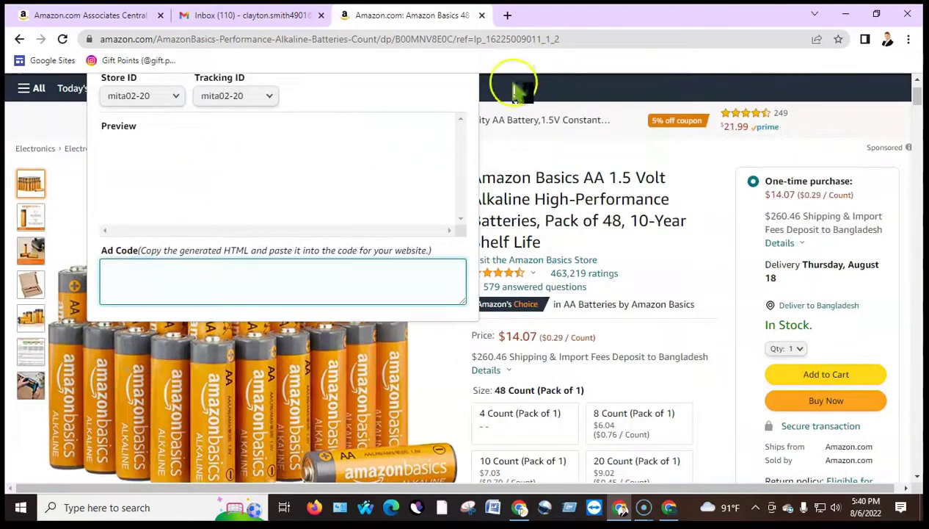
scroll(469, 125, "up", 1)
left_click(529, 149)
scroll(602, 291, "down", 4)
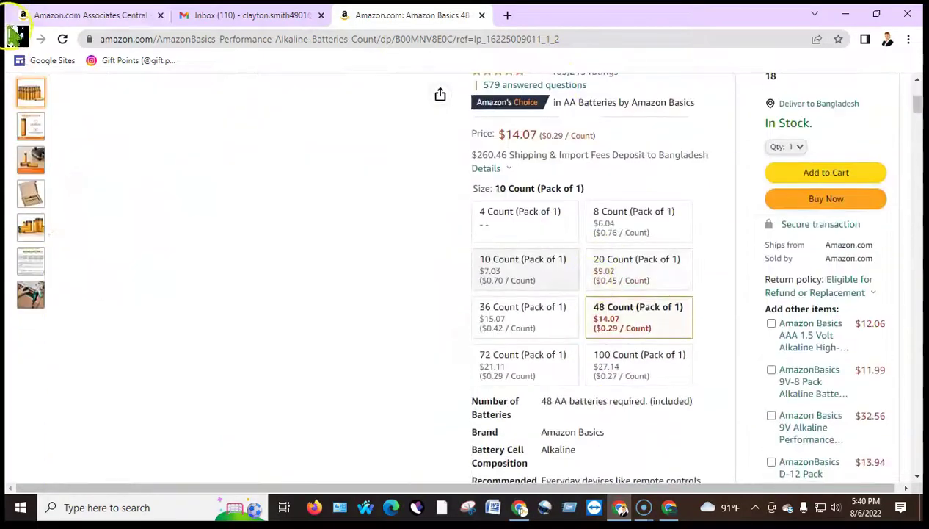
Go back to the Electronics results and open the Apple EarPods with Lightning Connector page
left_click(18, 38)
scroll(483, 172, "down", 10)
left_click(299, 168)
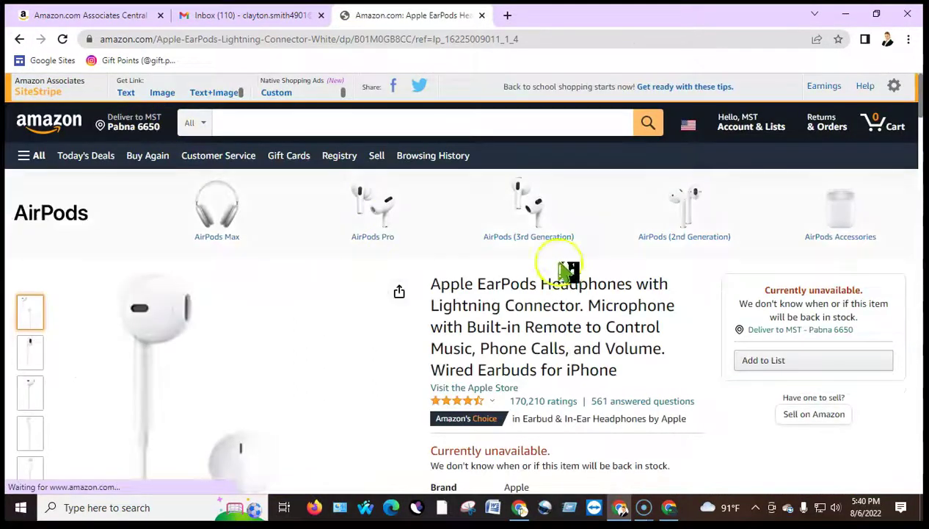
Generate a SiteStripe short text link for the EarPods page and copy it
scroll(556, 303, "down", 4)
scroll(555, 302, "up", 4)
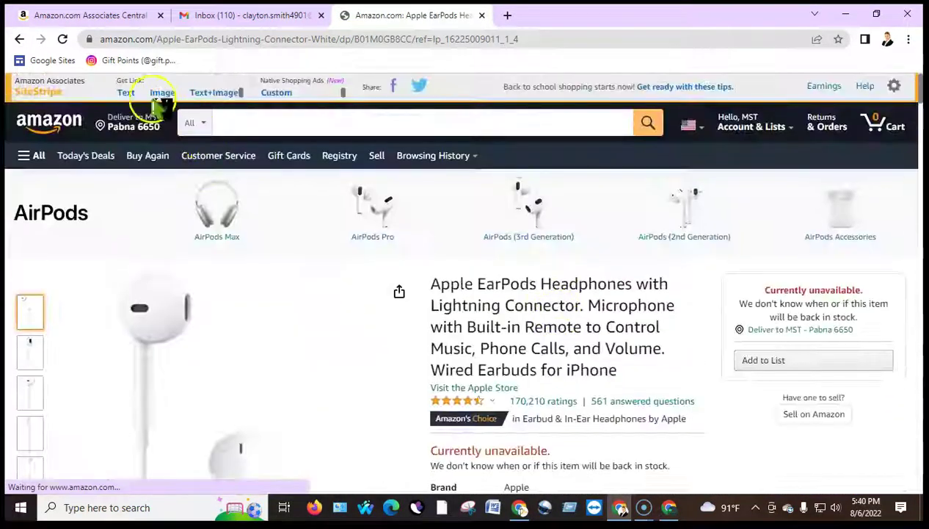
left_click(125, 94)
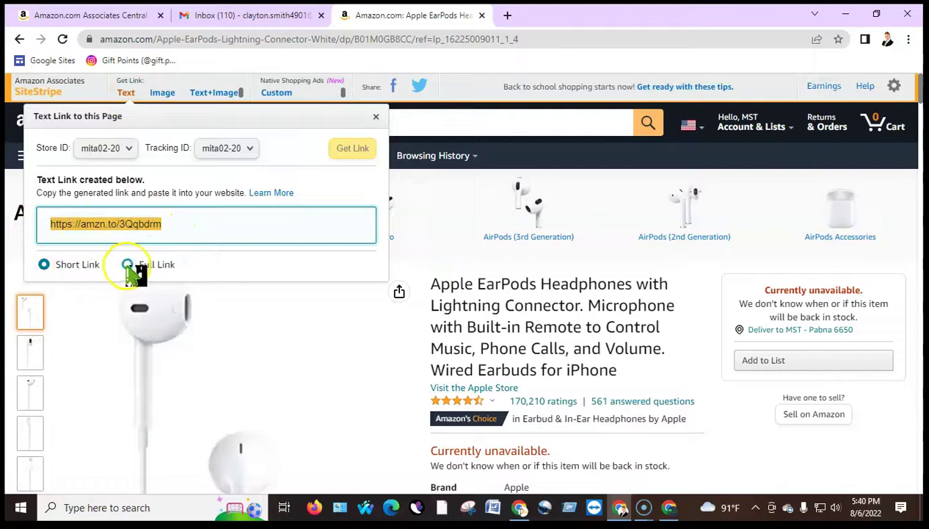
left_click(128, 266)
scroll(232, 237, "down", 1)
scroll(221, 235, "up", 1)
left_click(44, 264)
right_click(171, 230)
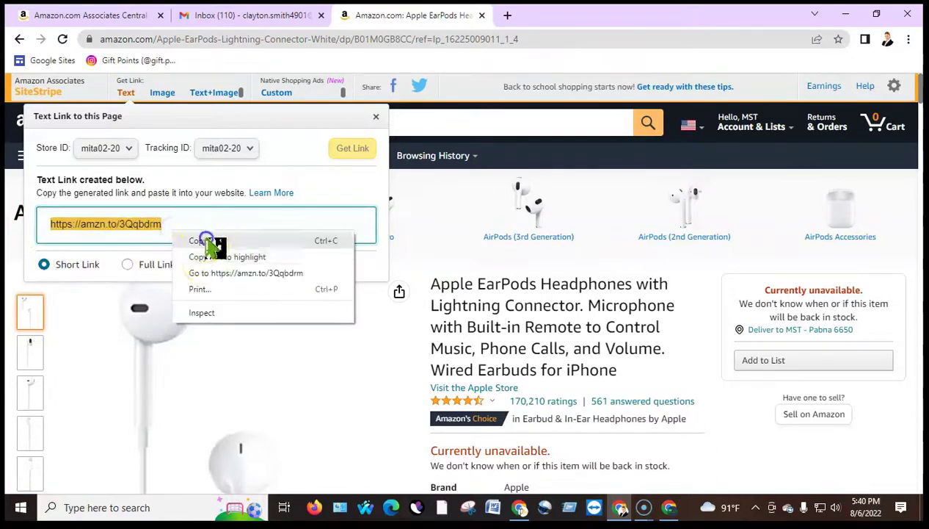
left_click(205, 241)
Paste the copied short link into the address bar of a new Incognito window
left_click(909, 41)
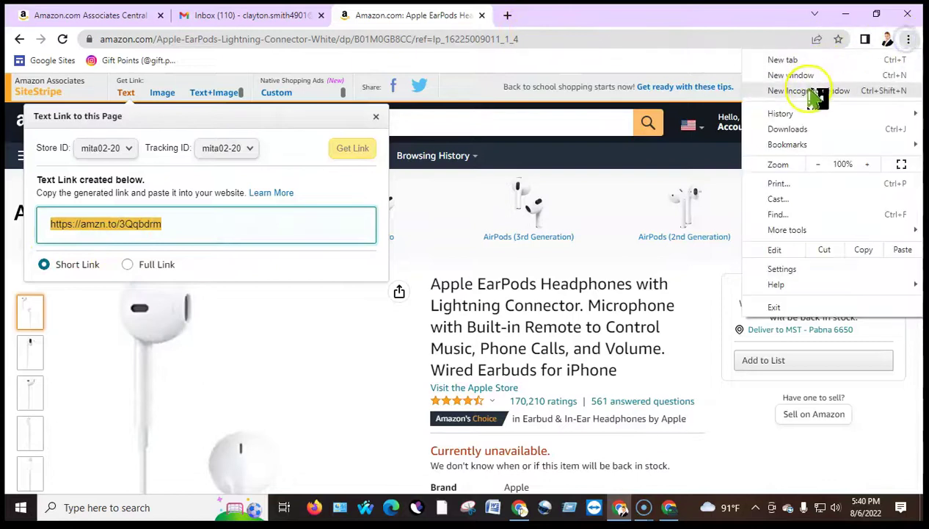
left_click(812, 88)
right_click(409, 33)
left_click(439, 122)
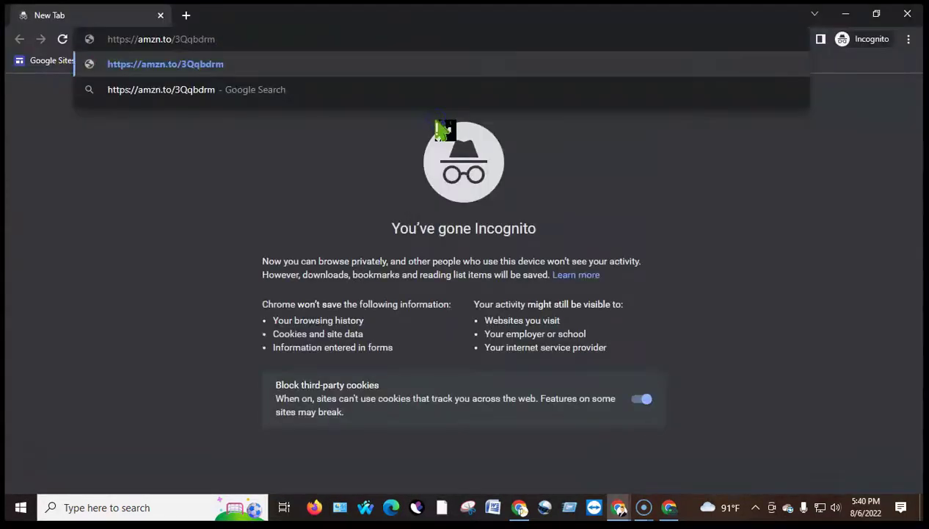
Load the amzn.to link, confirm the EarPods page carries the affiliate tag, then close Incognito
key("Return")
left_click(451, 112)
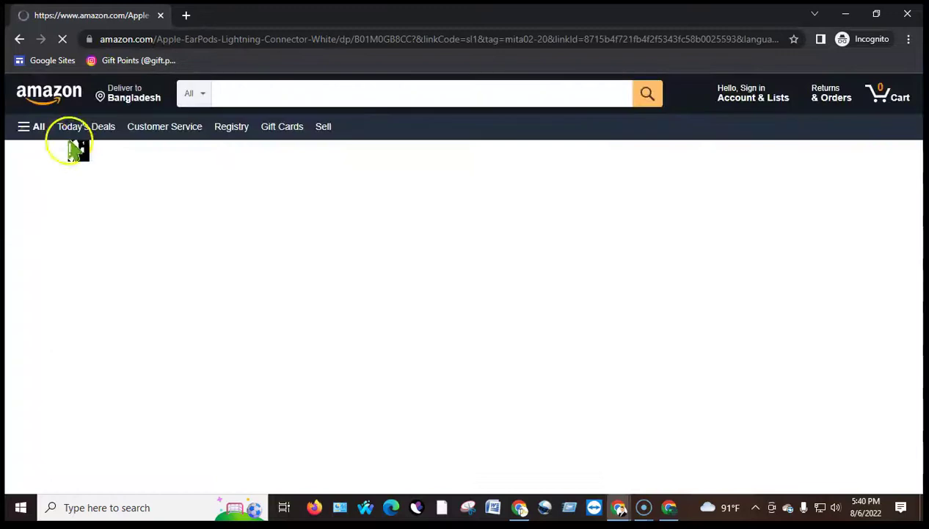
scroll(441, 286, "down", 3)
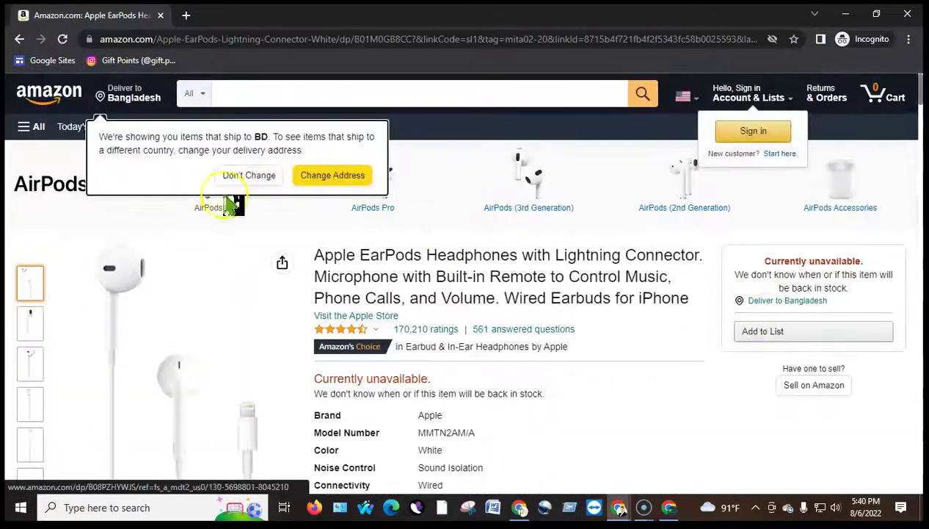
scroll(581, 293, "down", 3)
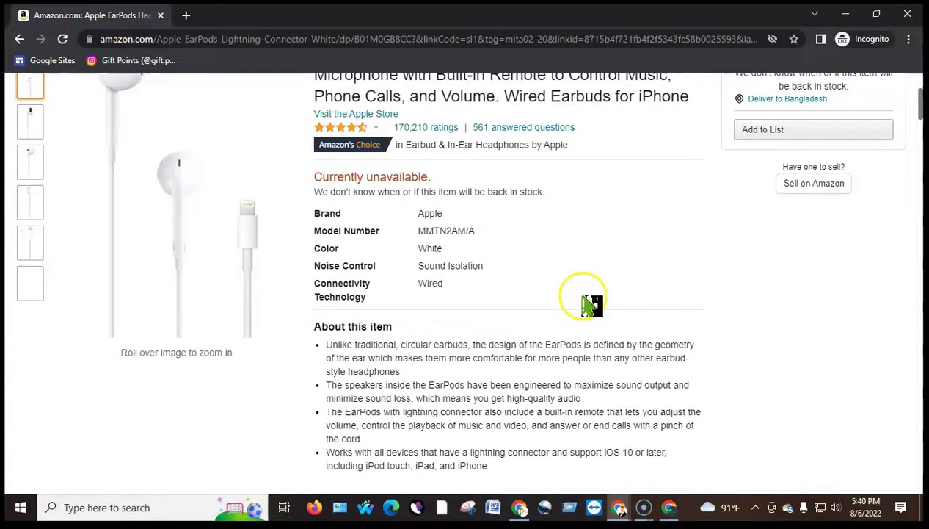
scroll(591, 304, "up", 3)
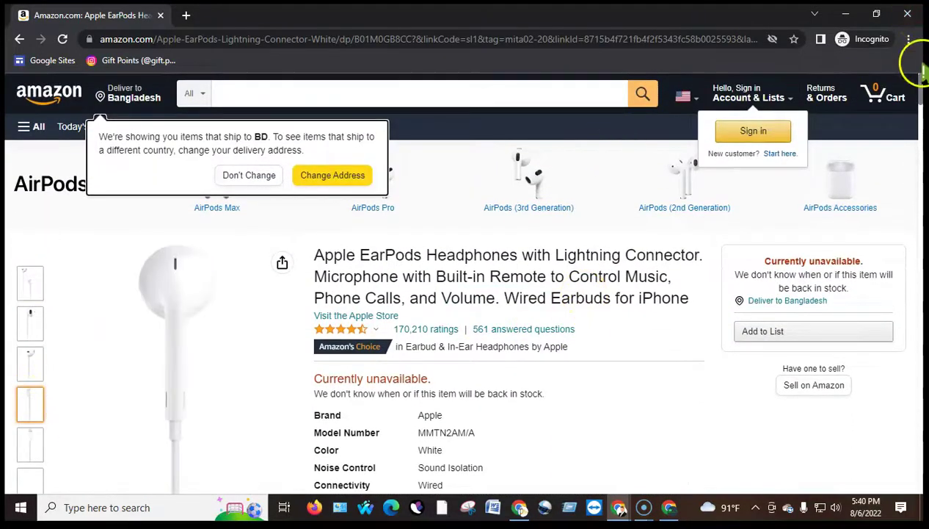
left_click(908, 15)
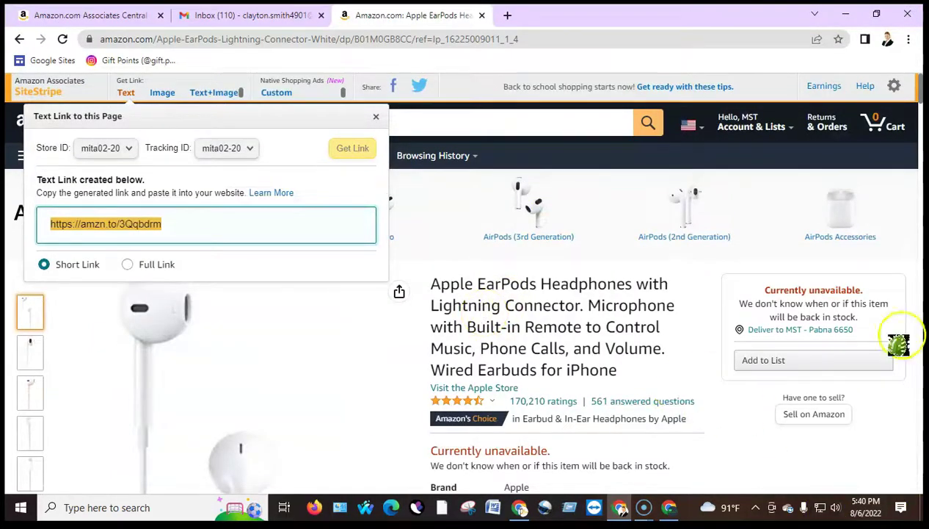
Glance at the Gmail inbox, then return to the EarPods page and close the SiteStripe text-link box
left_click(275, 15)
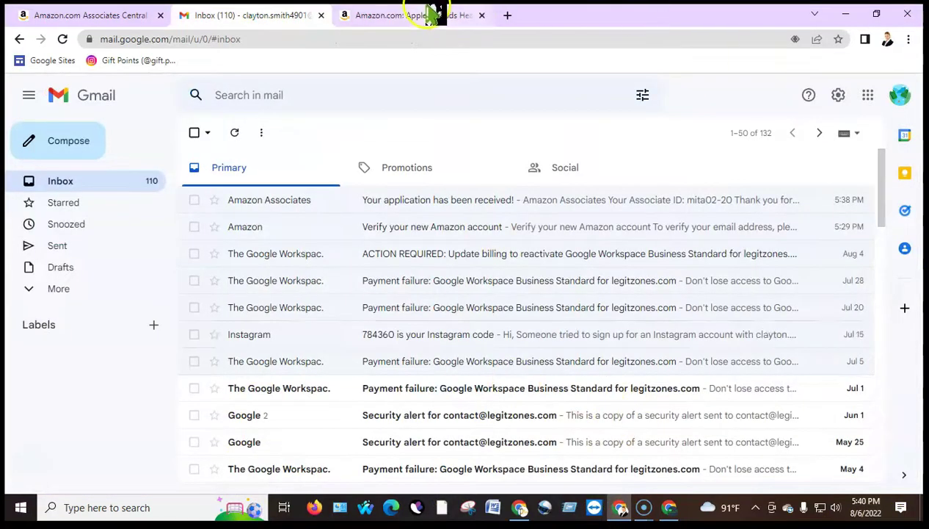
mouse_move(426, 13)
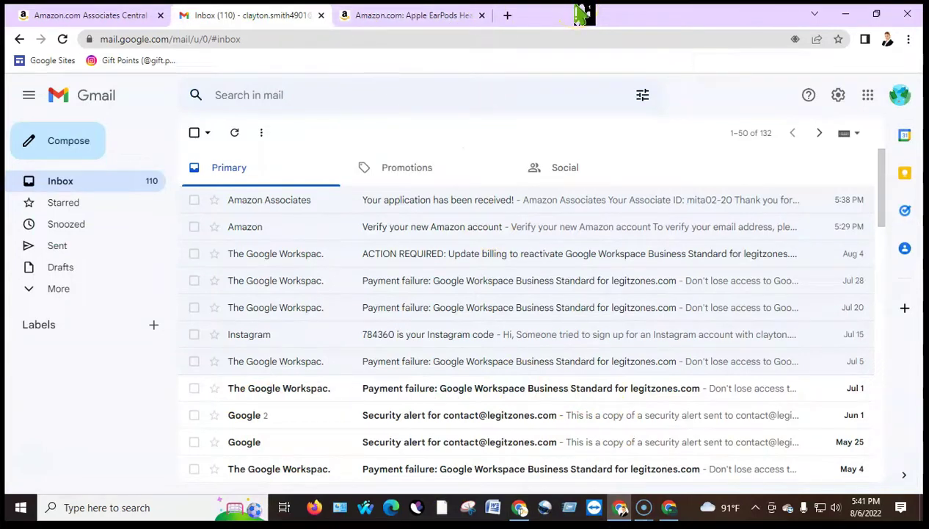
left_click(425, 13)
left_click(375, 116)
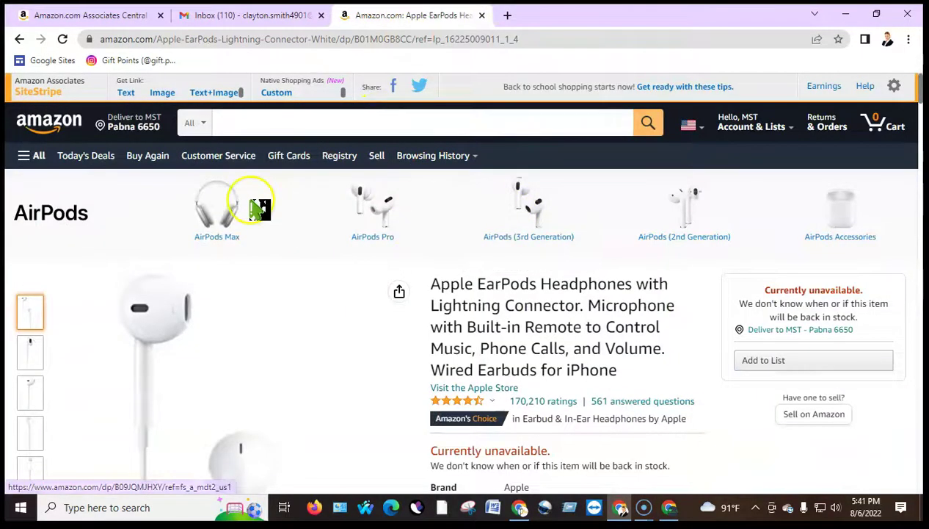
scroll(25, 183, "down", 3)
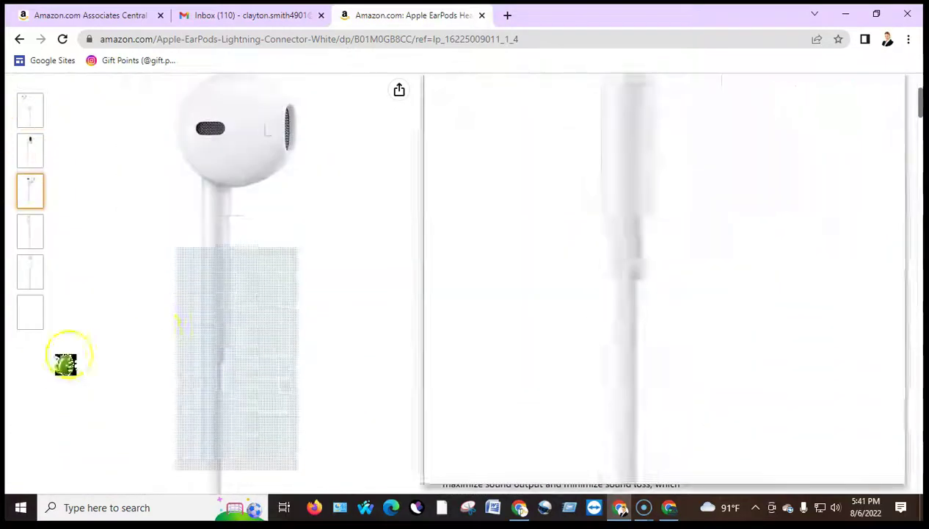